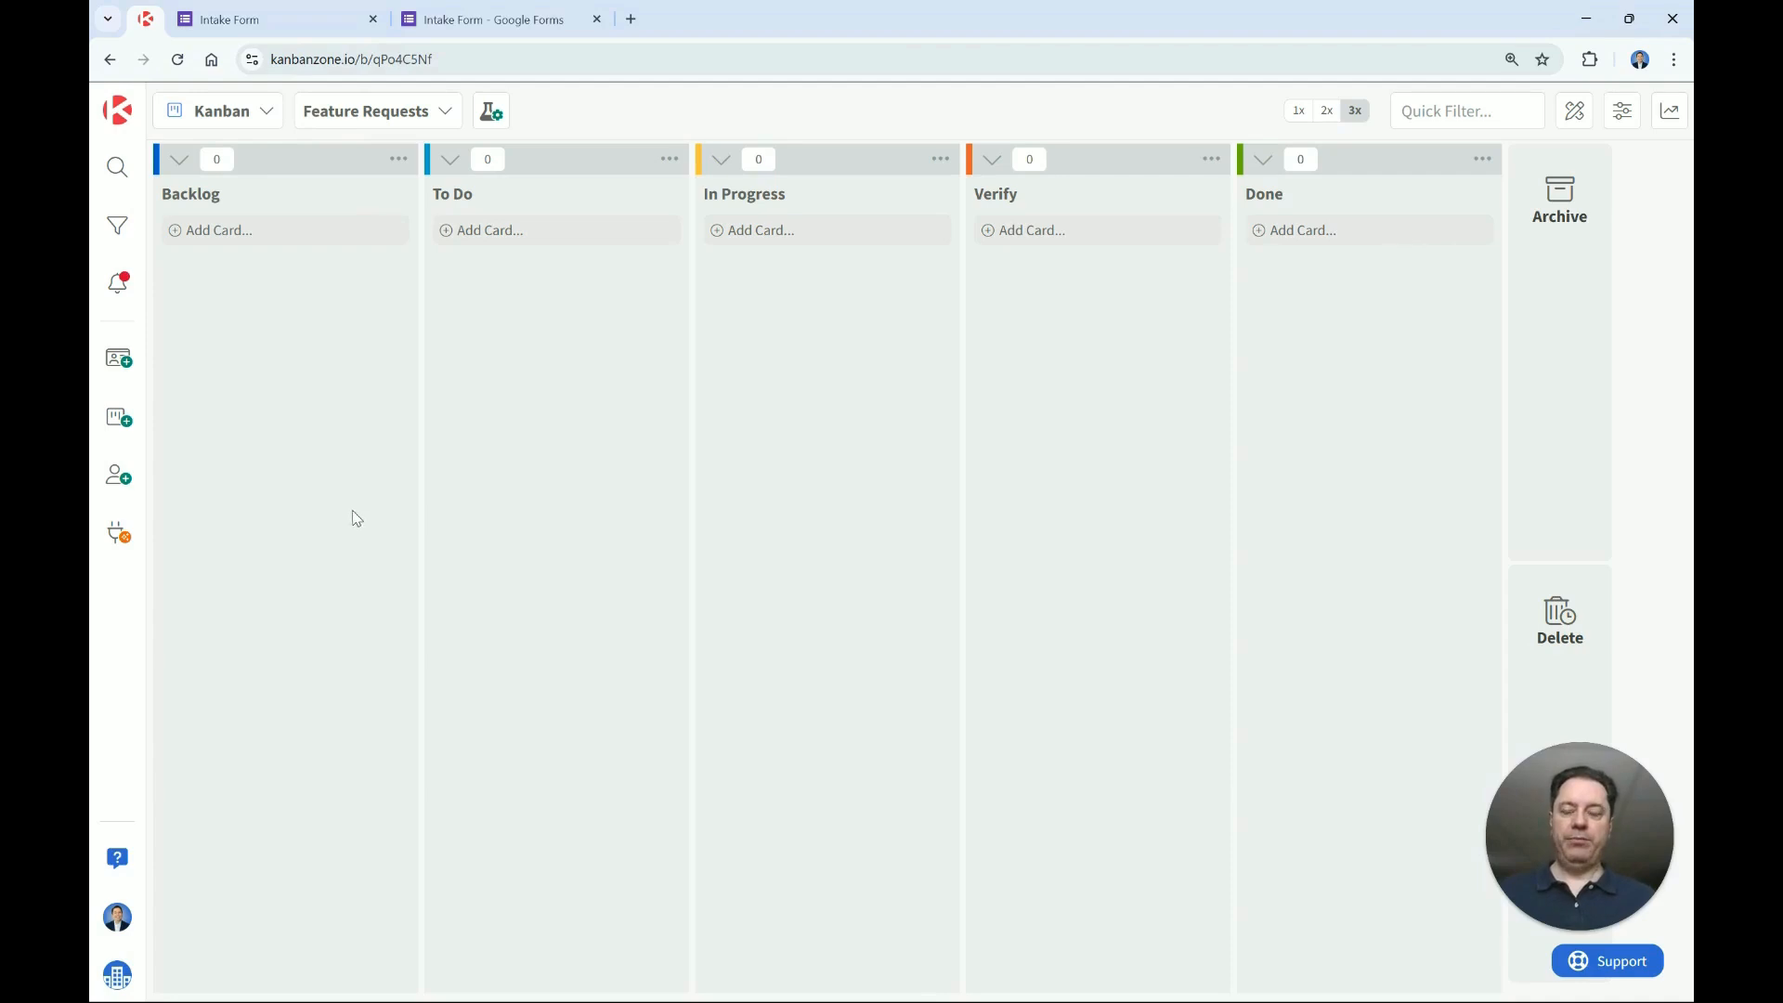
Open the integrations marketplace and install the Google Forms solution, keeping the Google Forms & Kanban Zone scenario enabled.
click(121, 544)
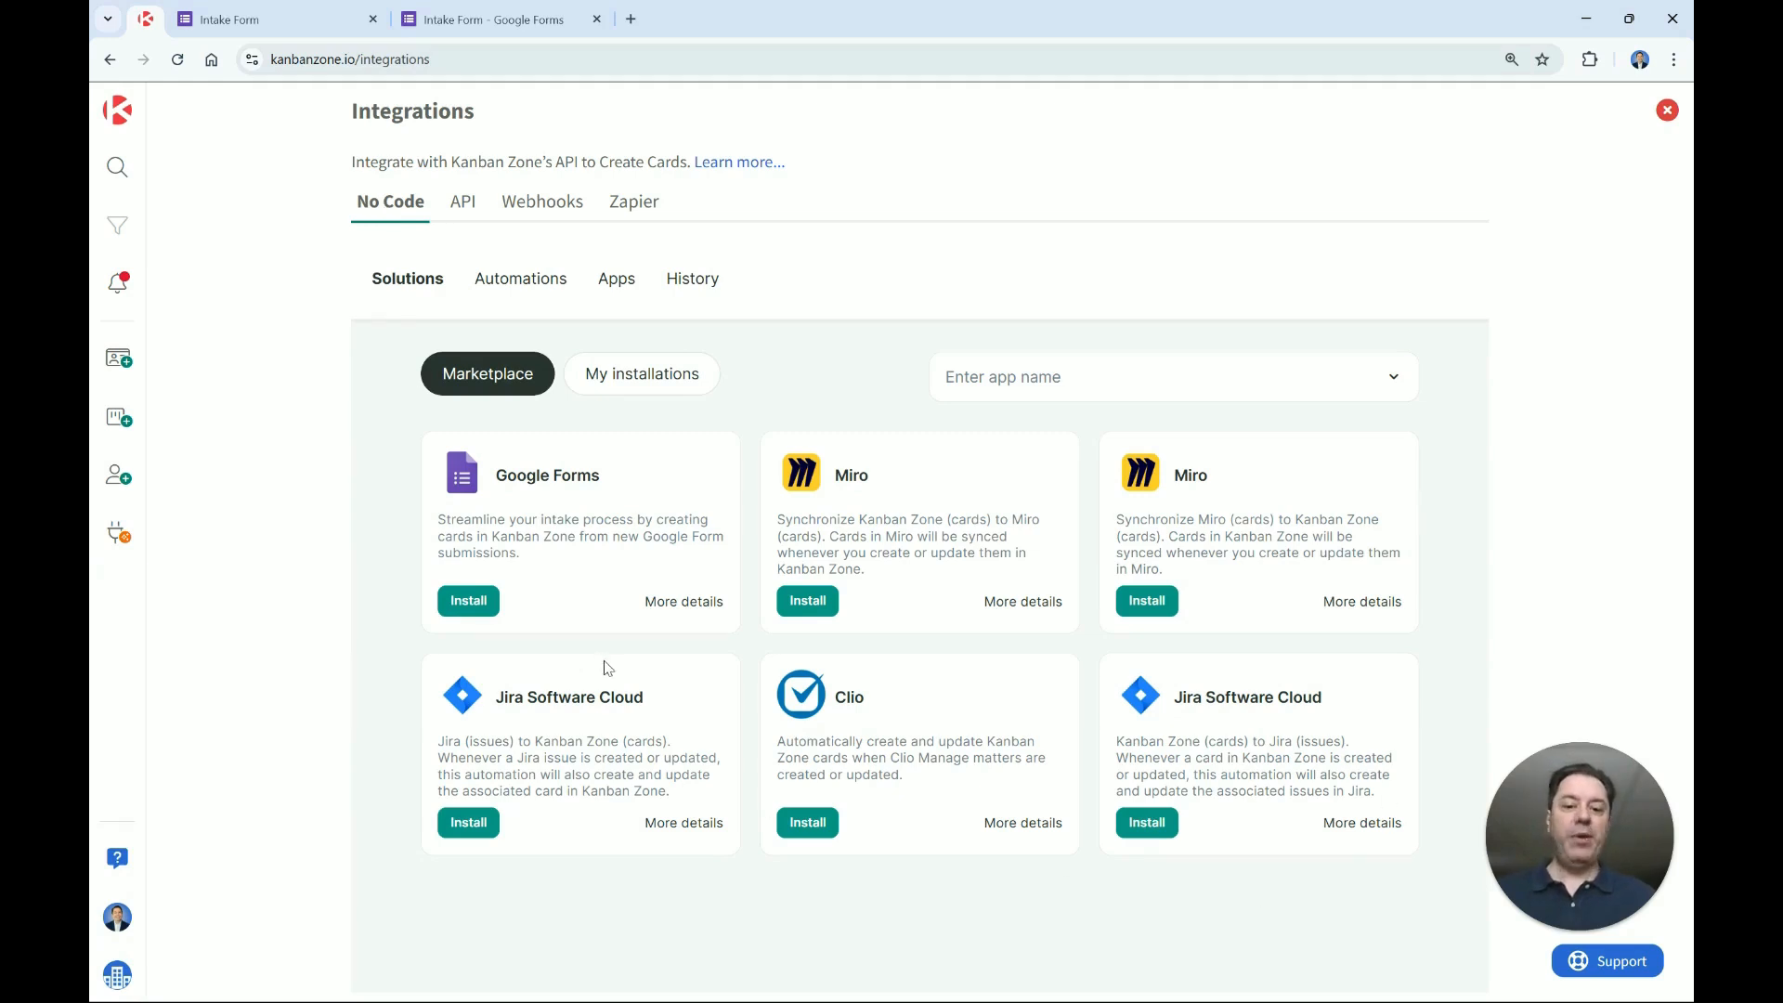
click(1027, 379)
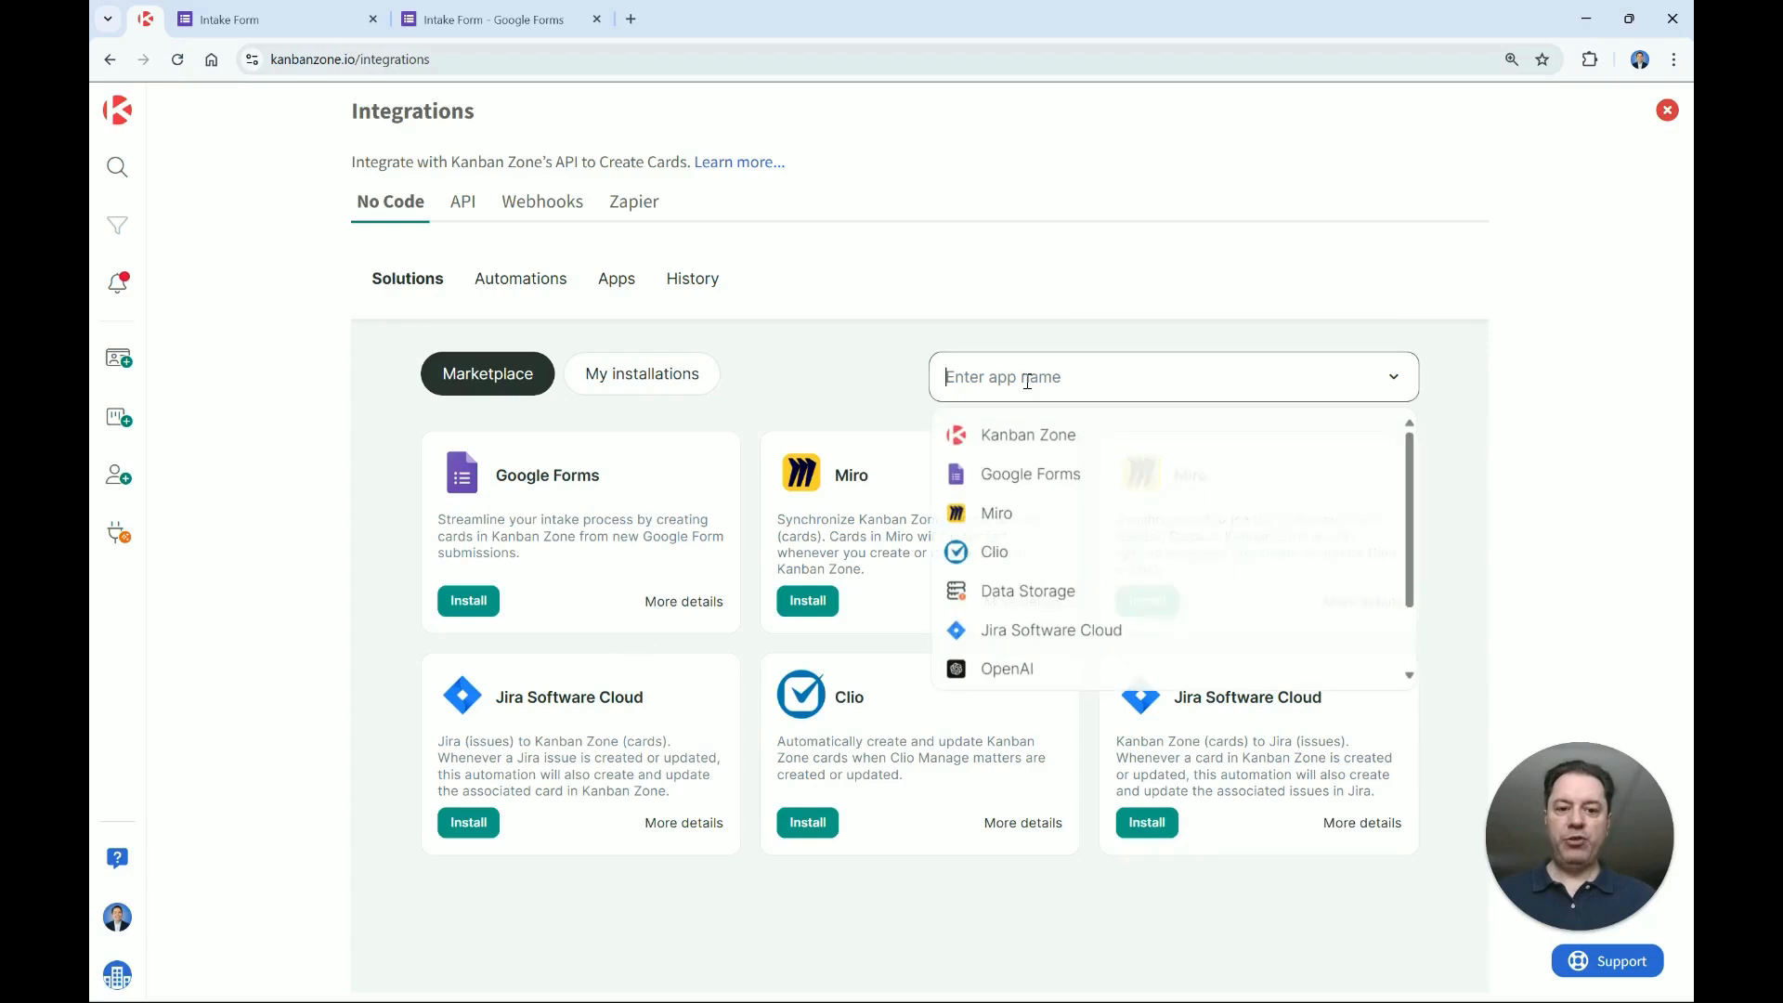
click(780, 377)
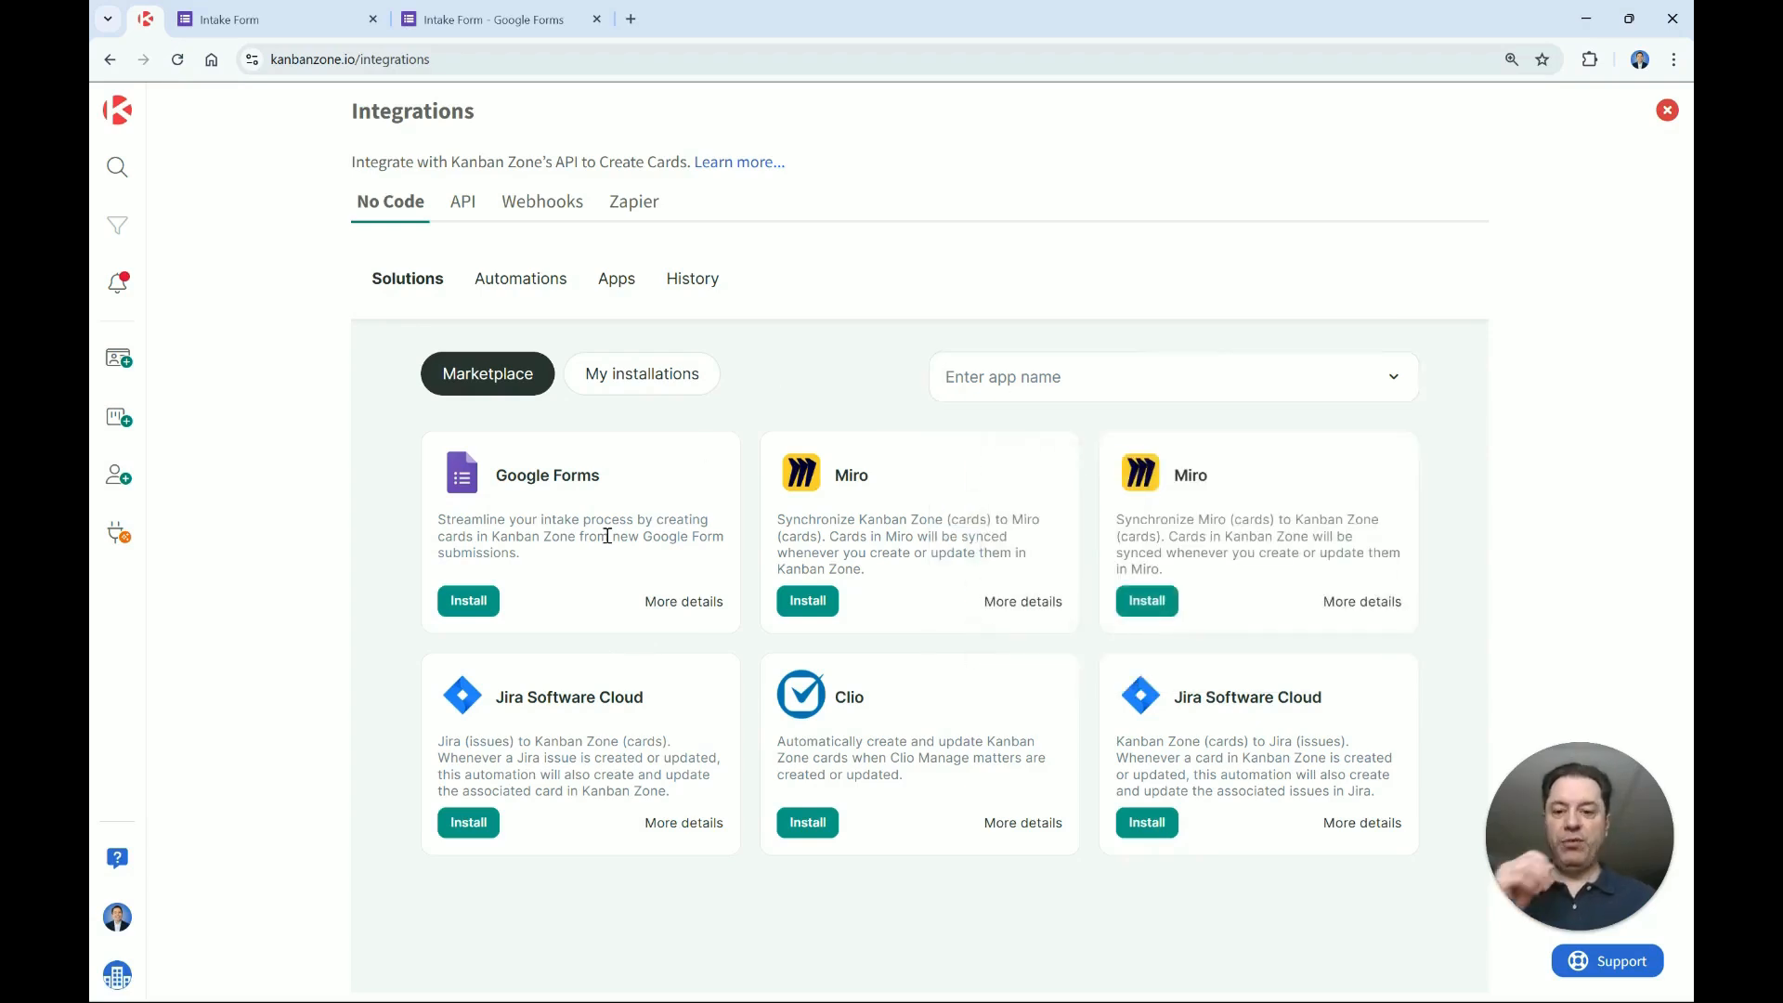
triple_click(544, 469)
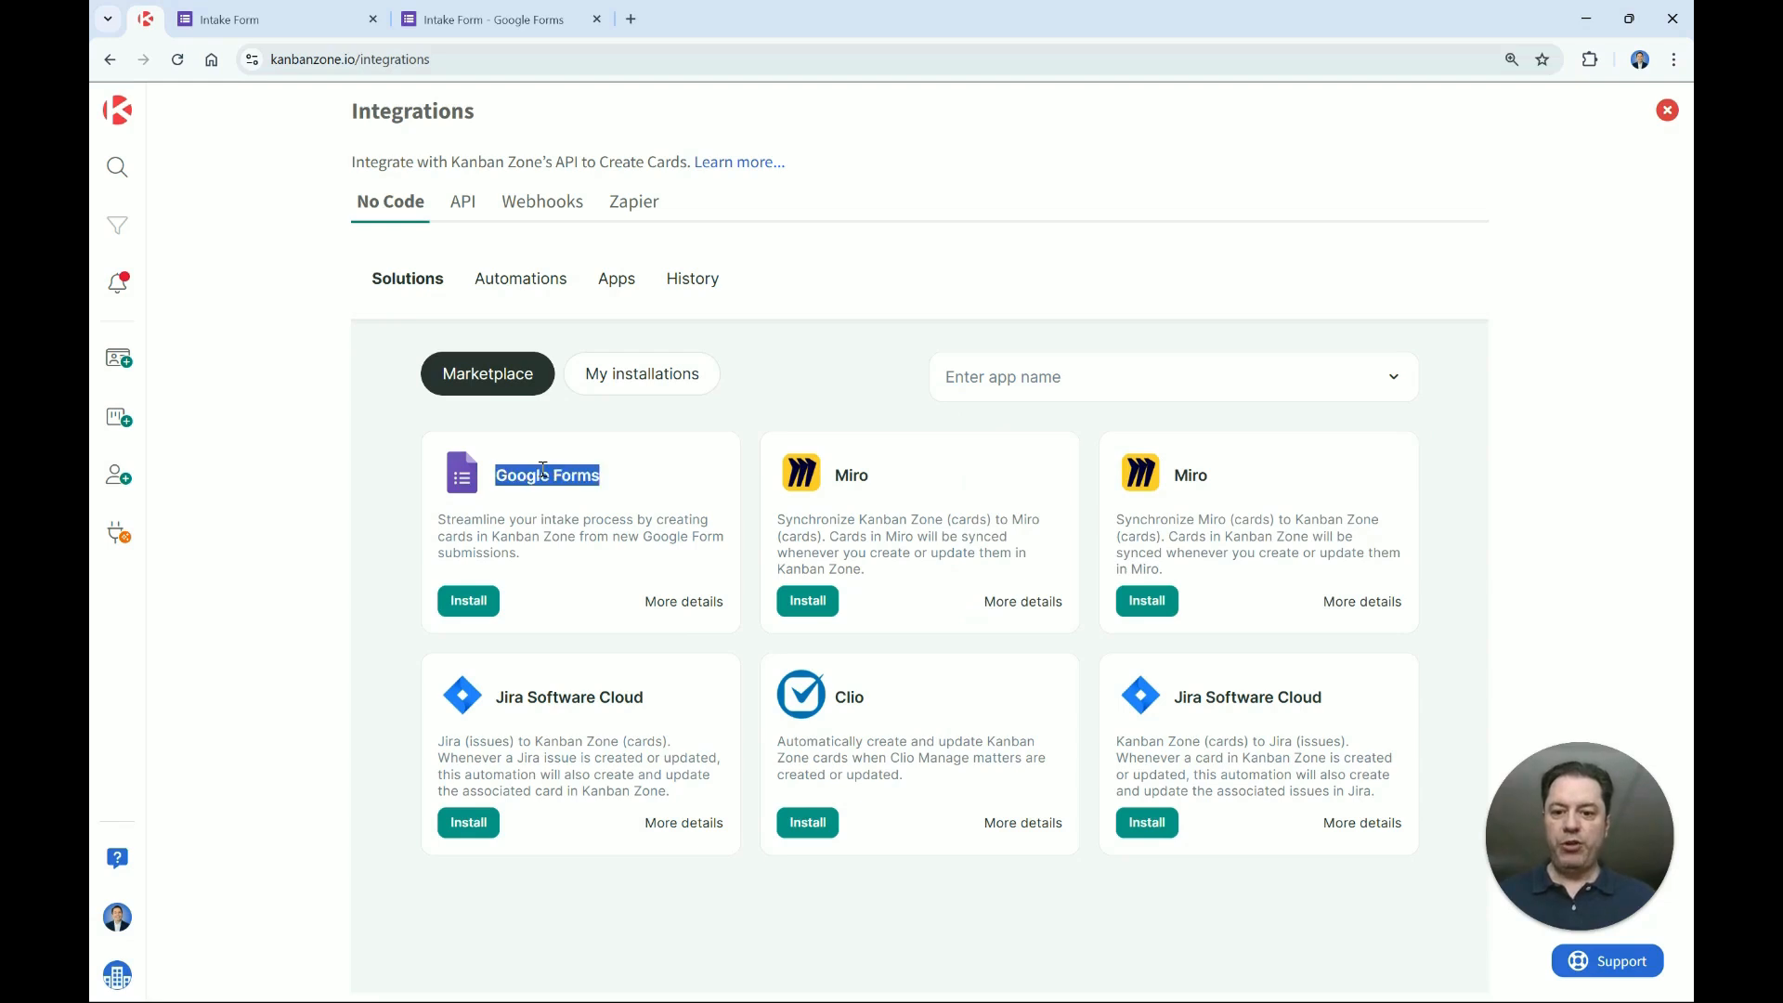
click(672, 492)
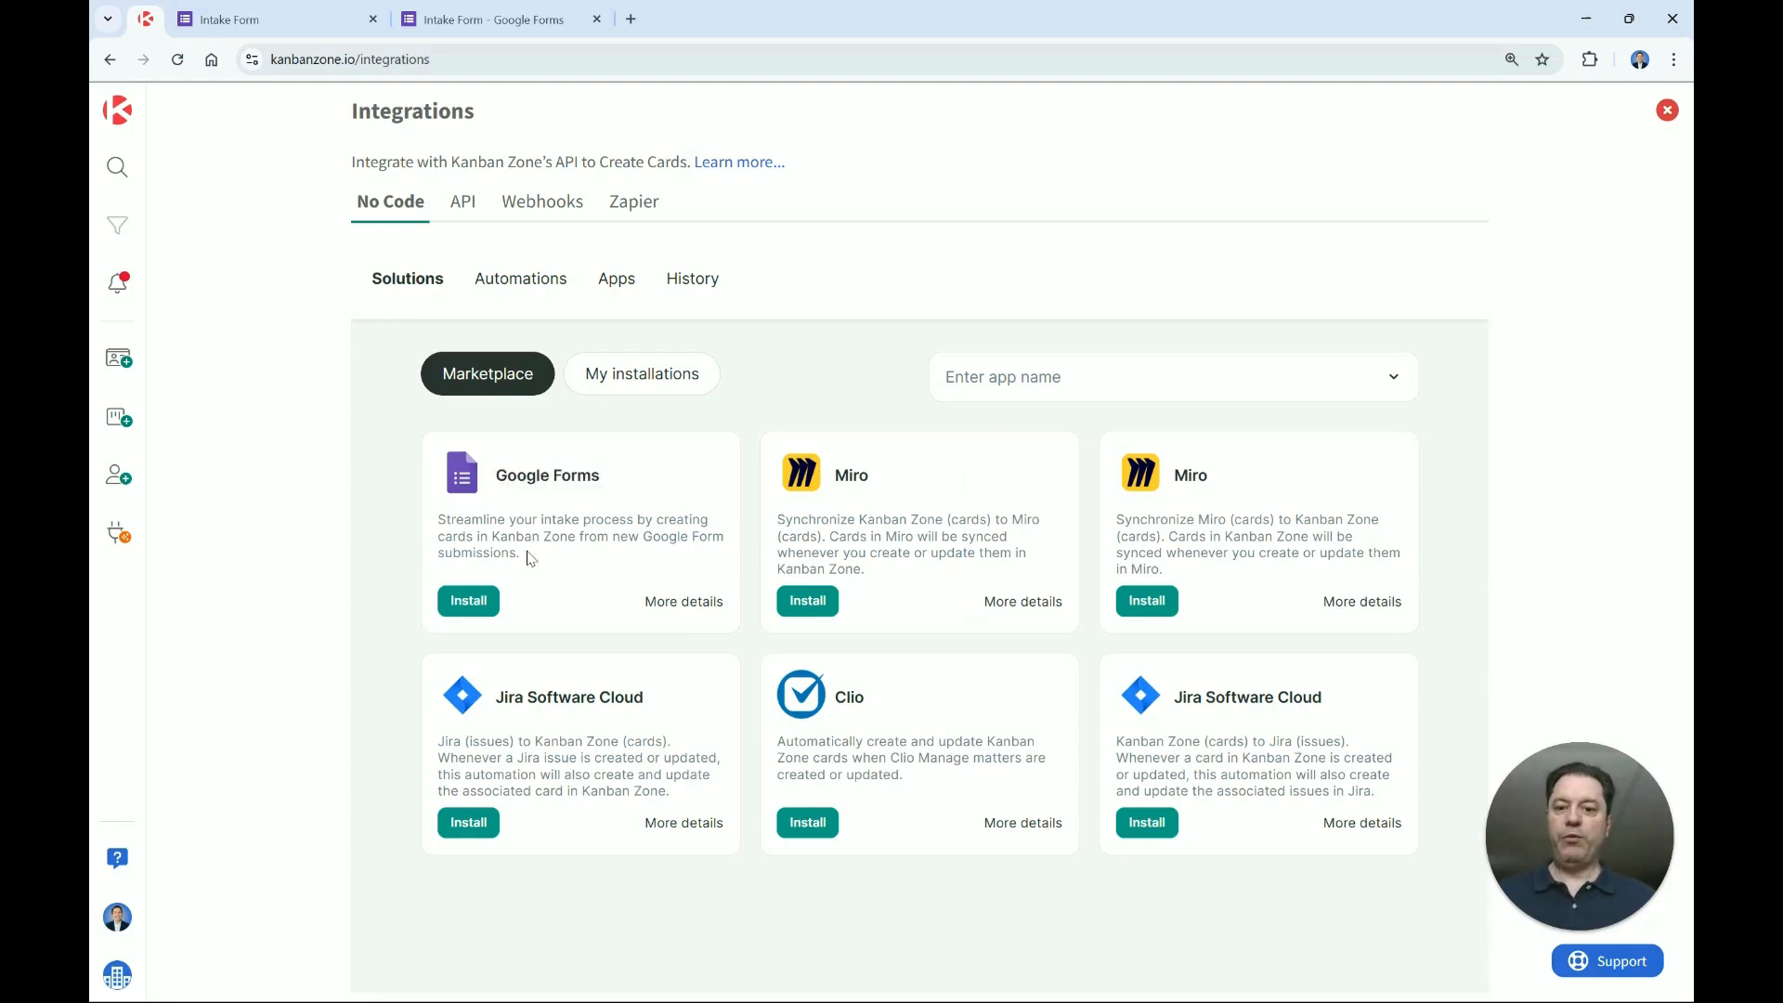
click(476, 605)
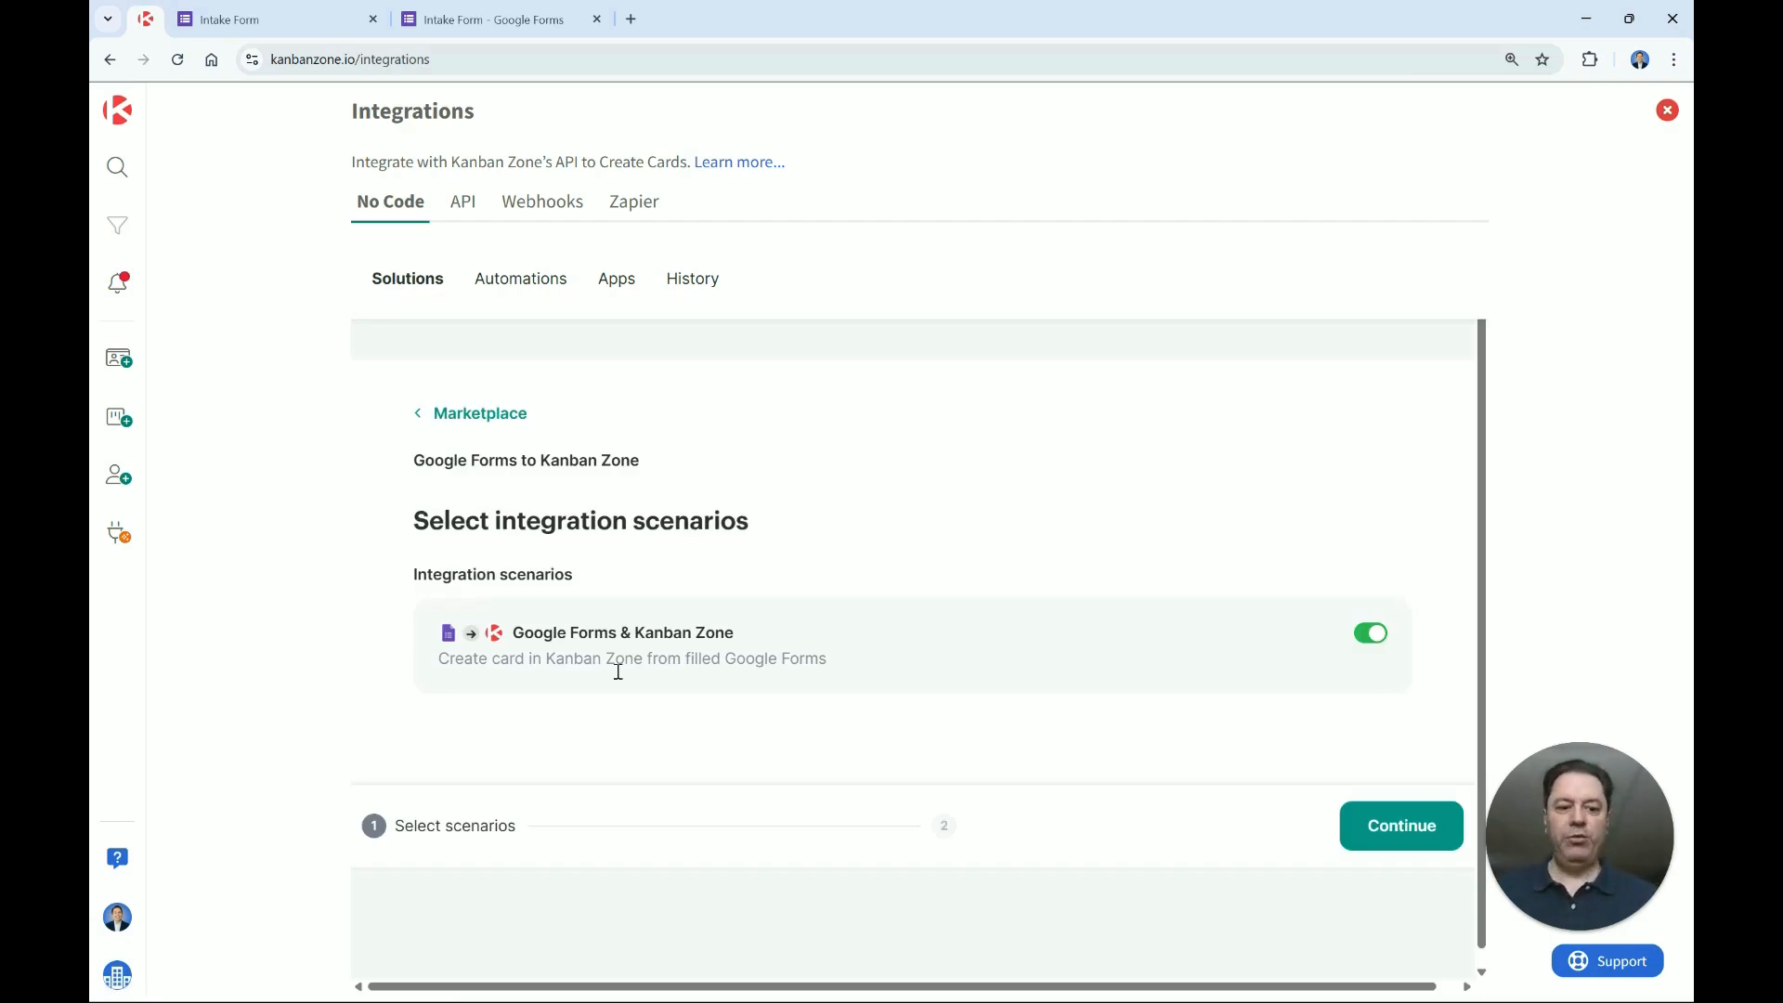
click(1396, 831)
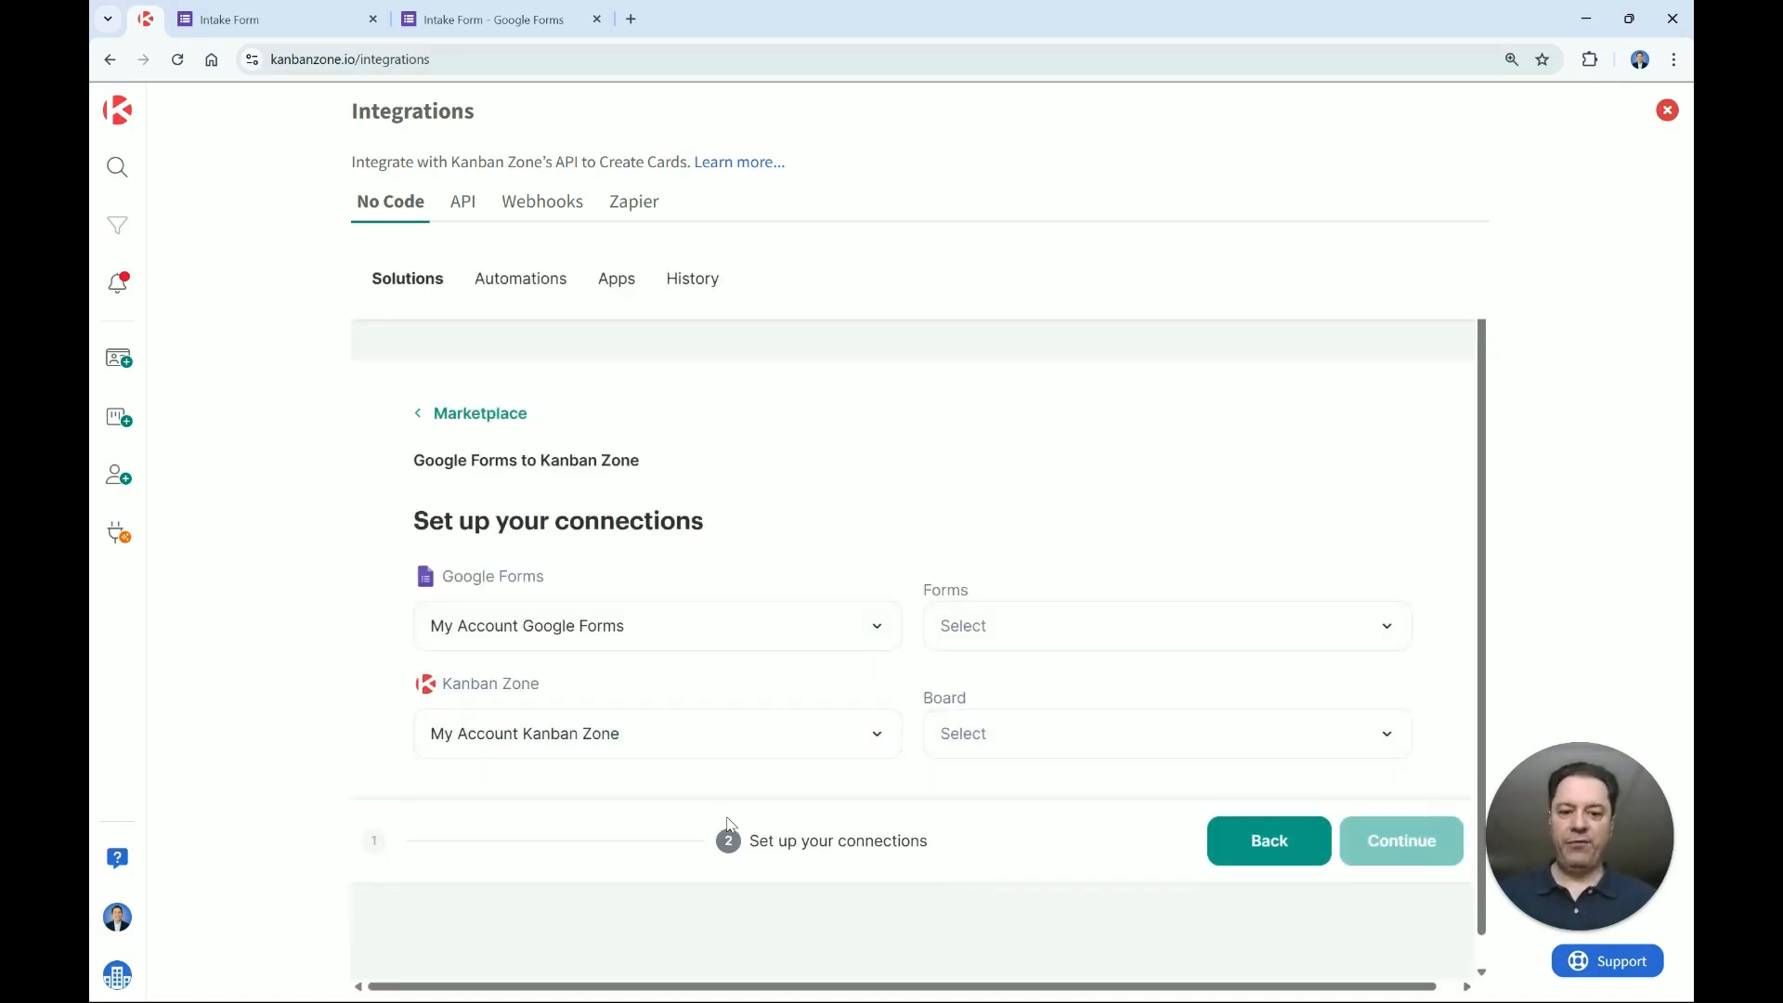
Connect the integration to My Account Google Forms and choose Intake Form as its form.
click(735, 634)
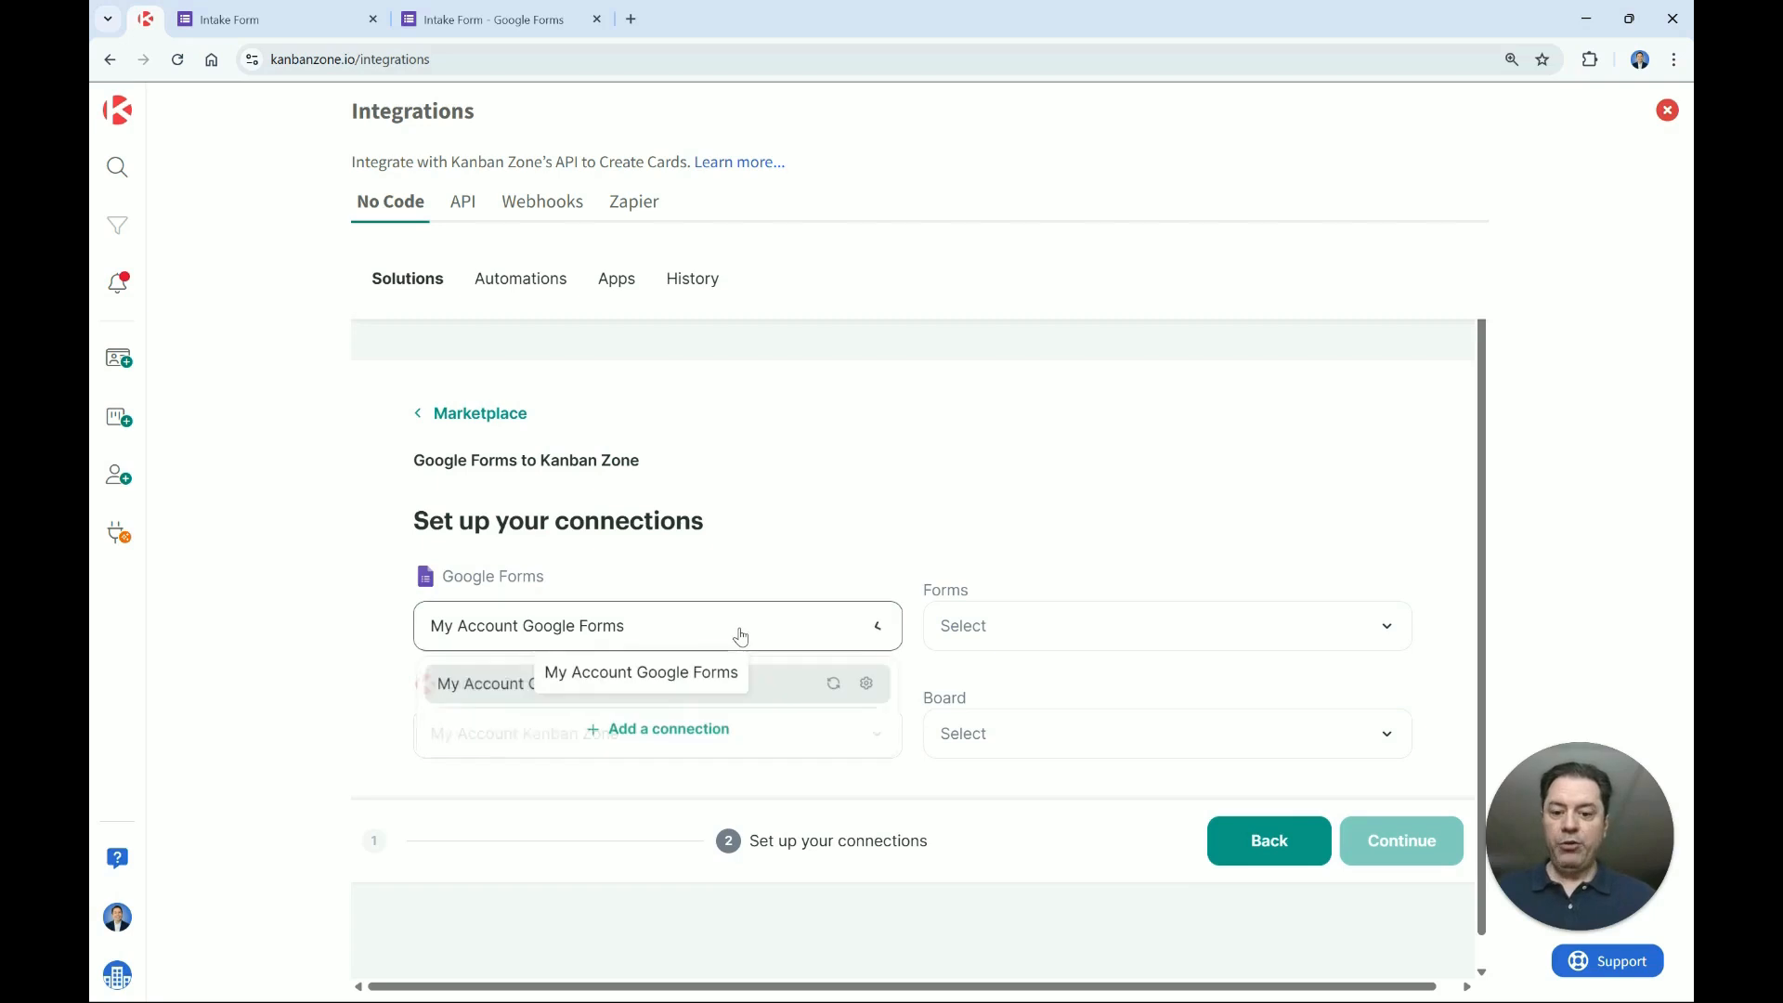
click(724, 696)
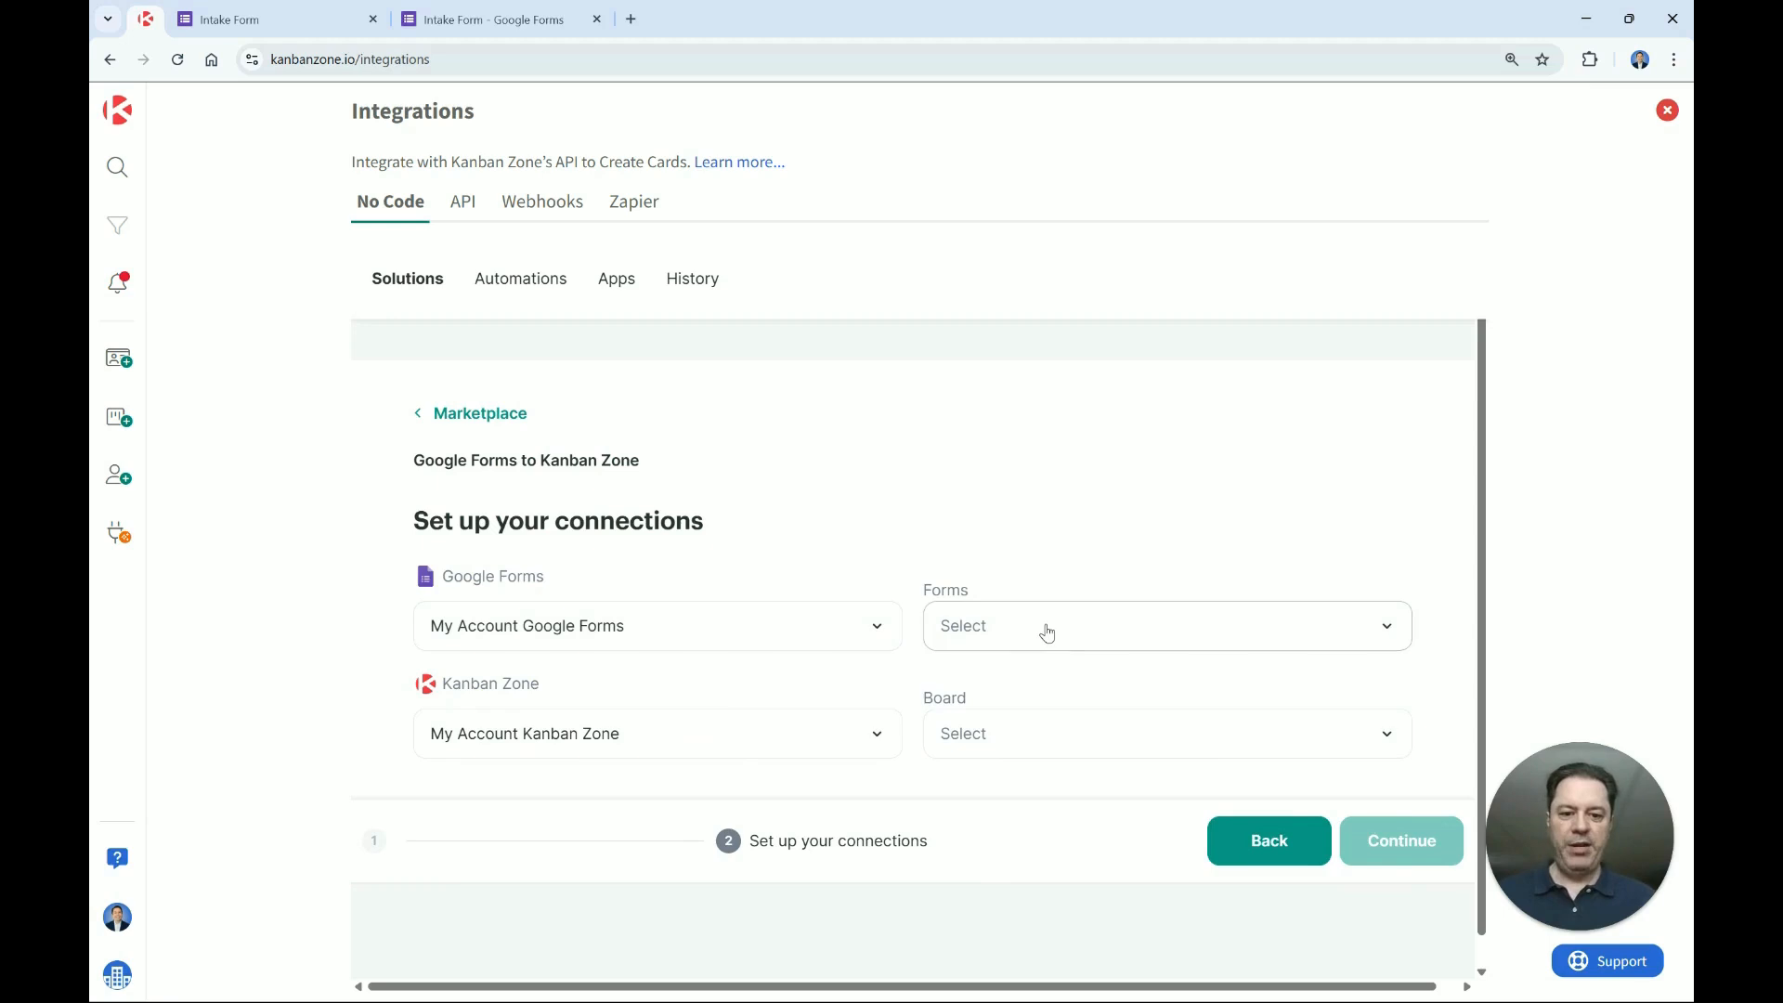
click(1047, 633)
click(1004, 899)
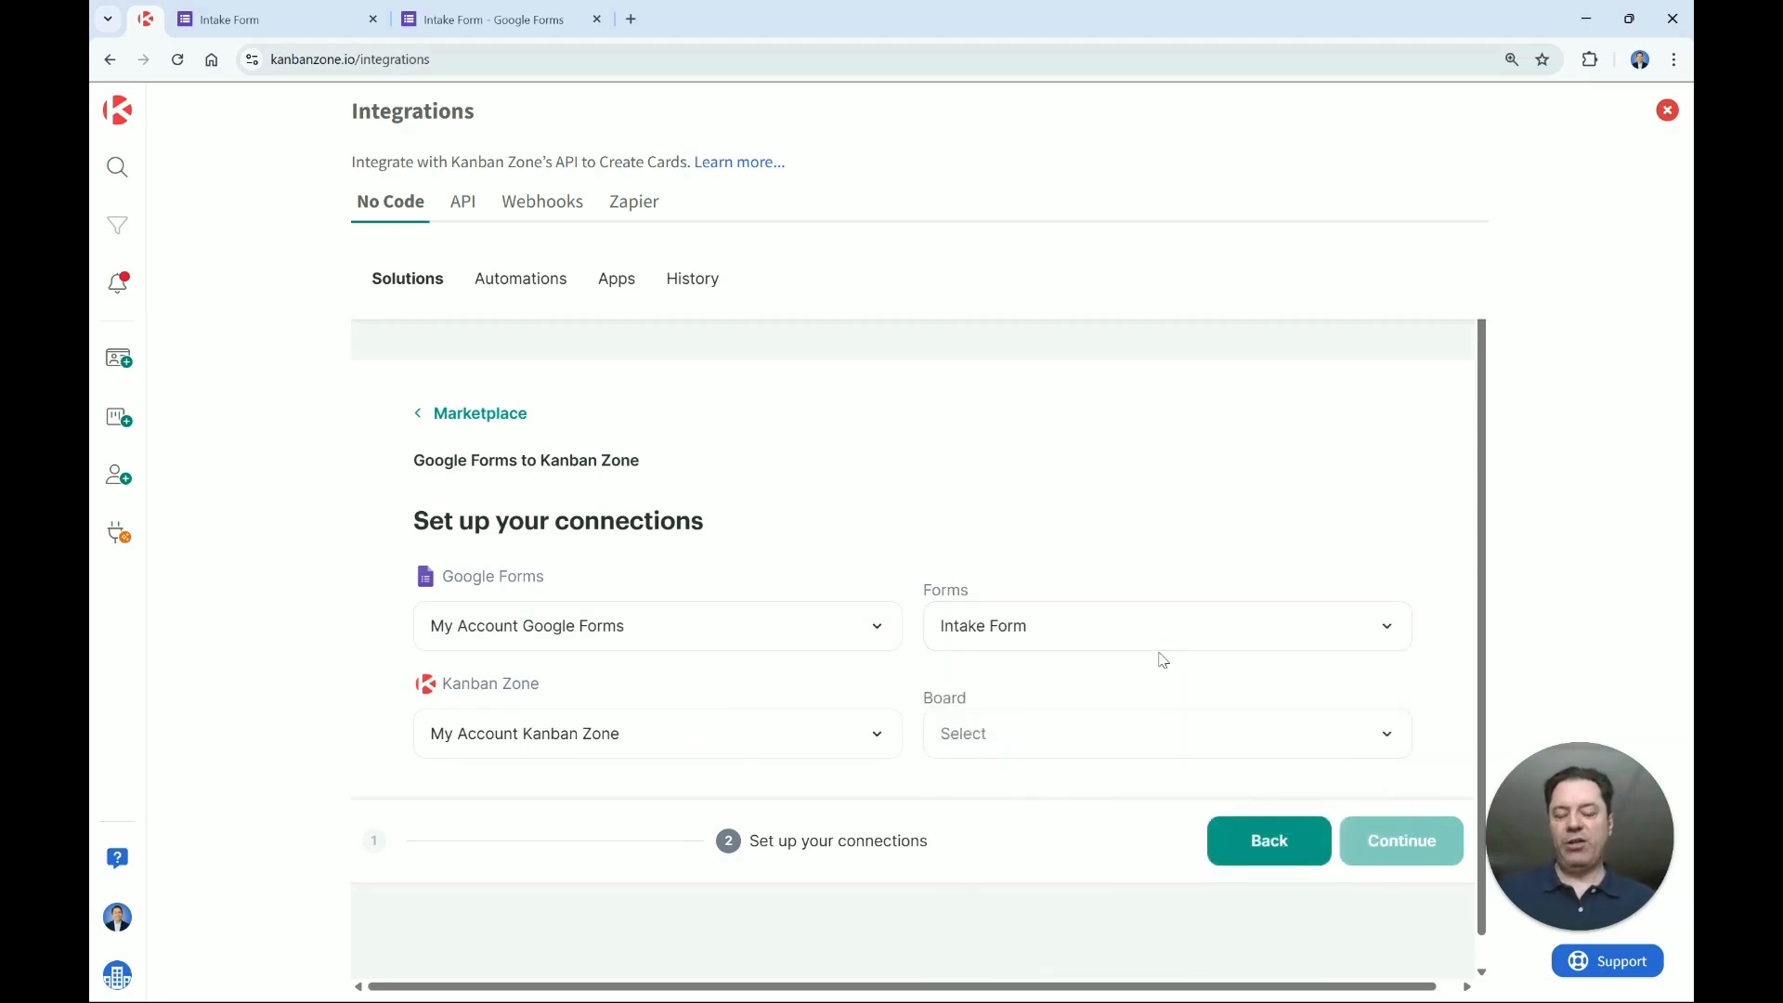
Use the My Account Kanban Zone connection with the Feature Requests board, and complete the installation.
click(773, 743)
click(725, 789)
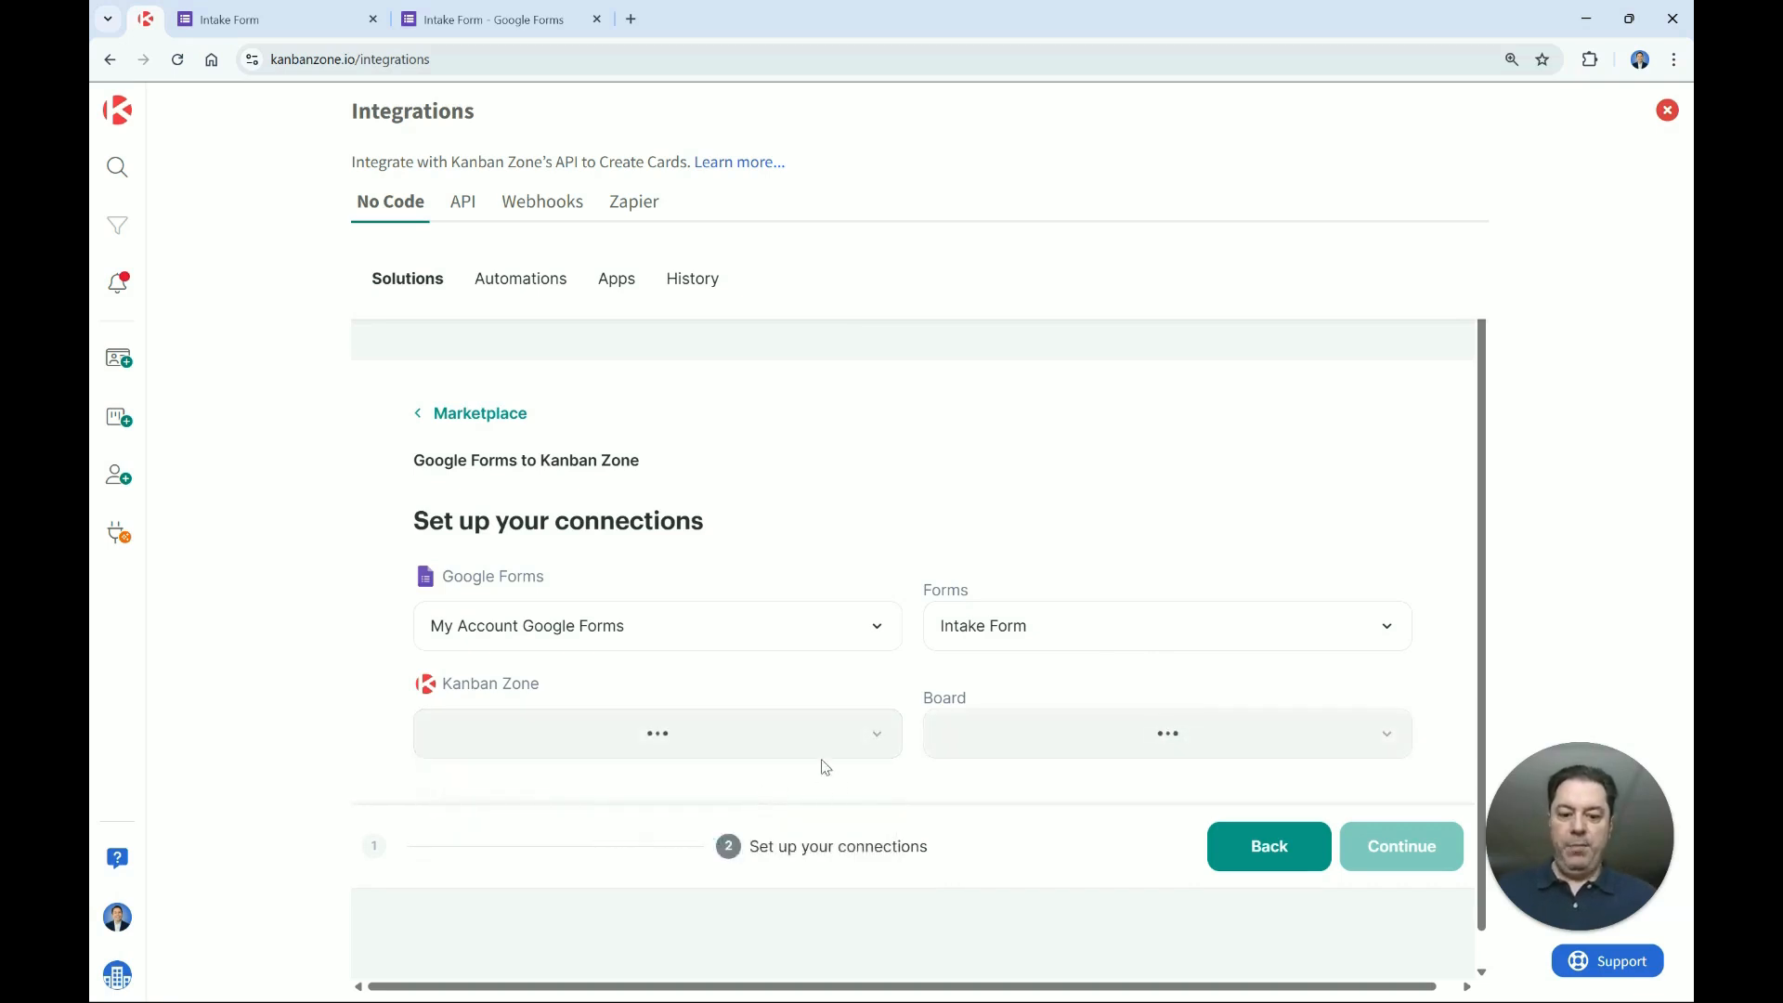
click(1099, 744)
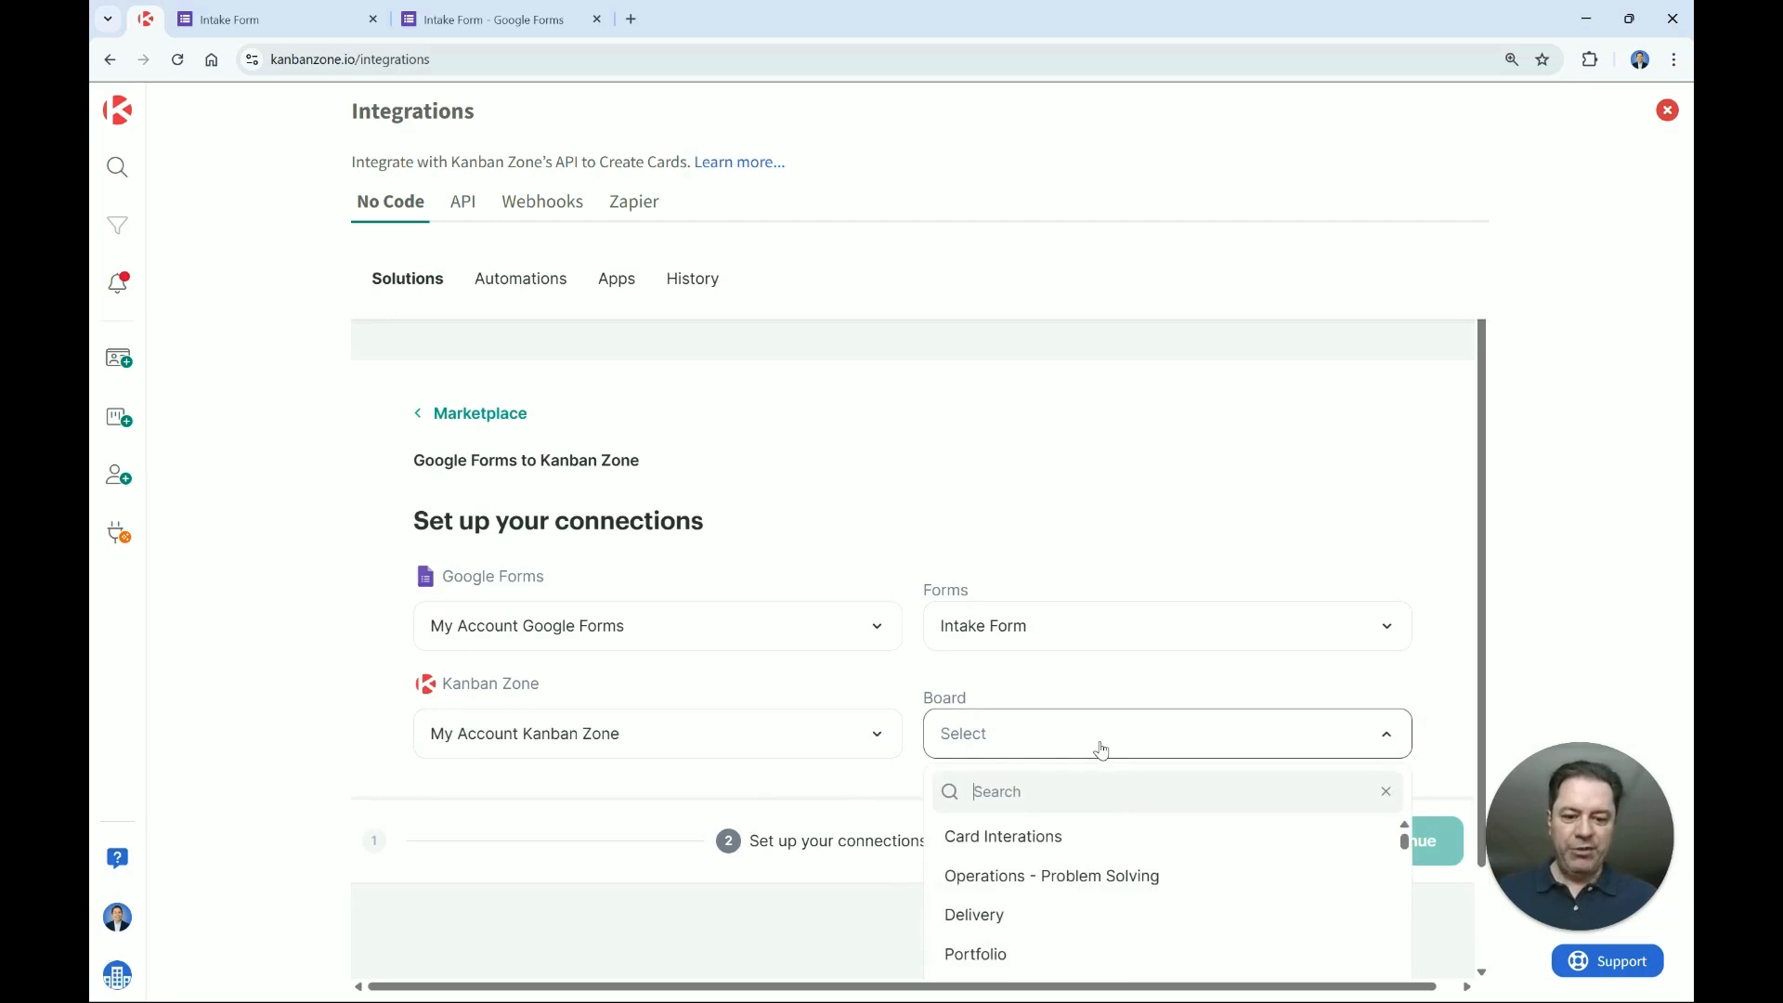
text(feat)
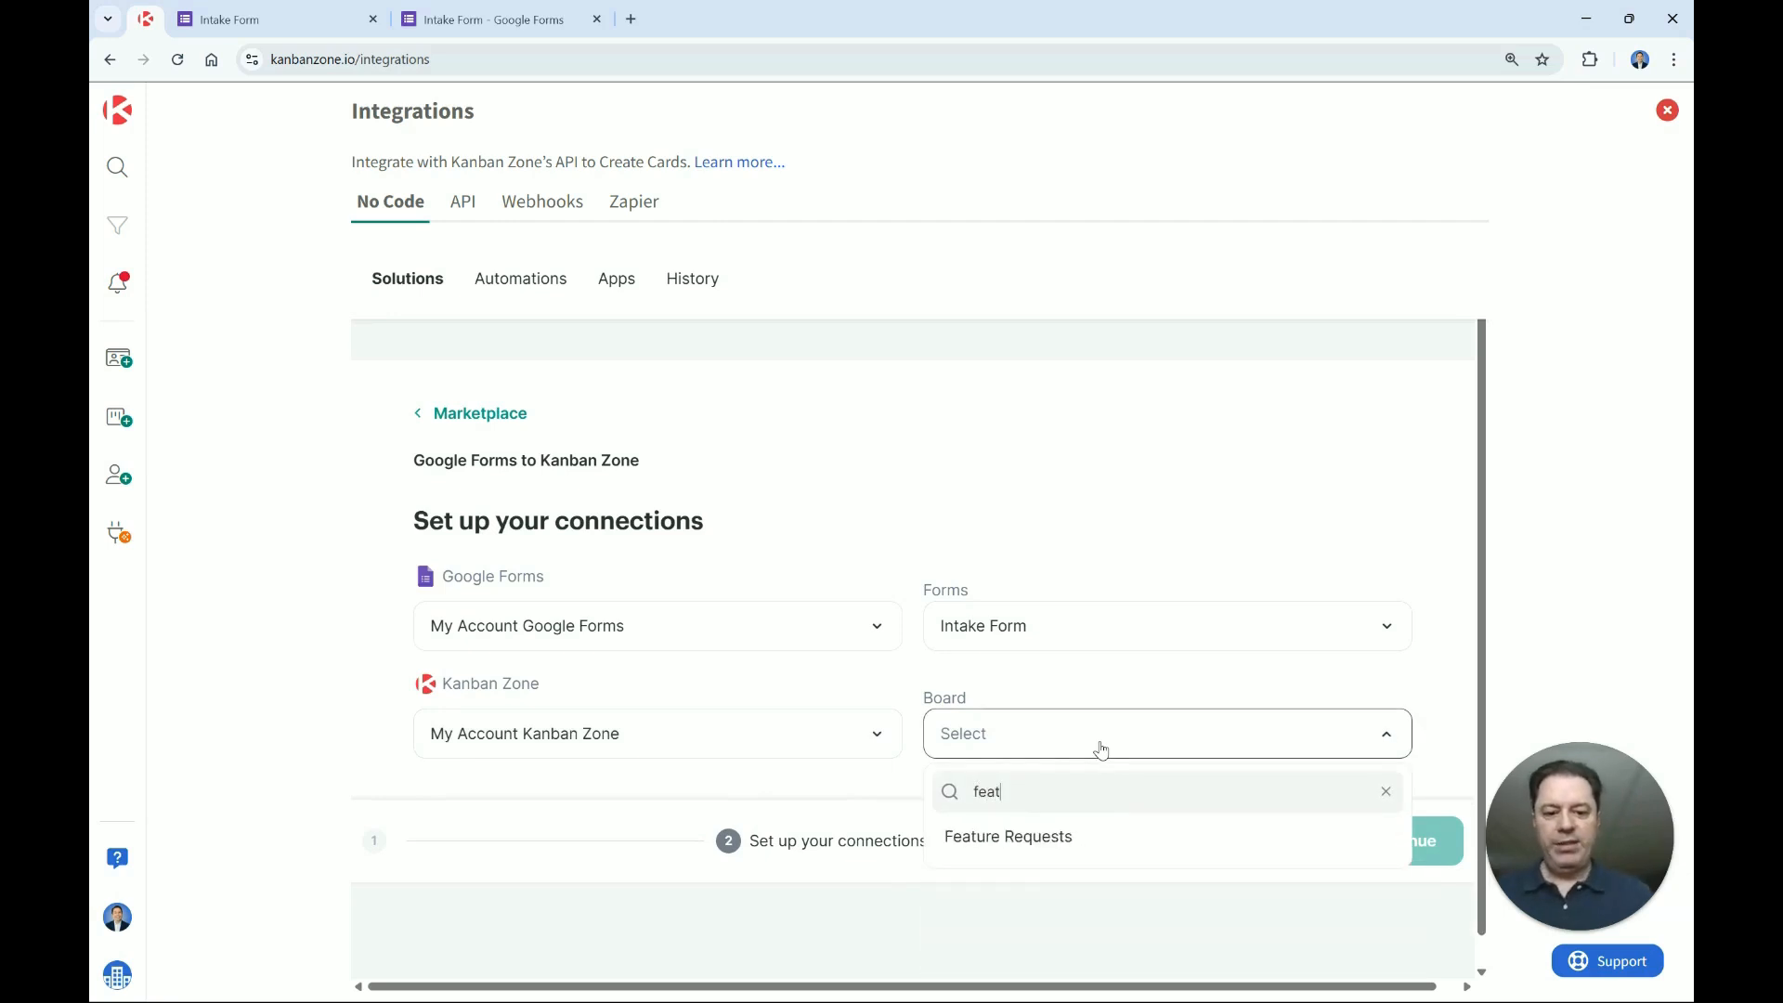
click(1059, 839)
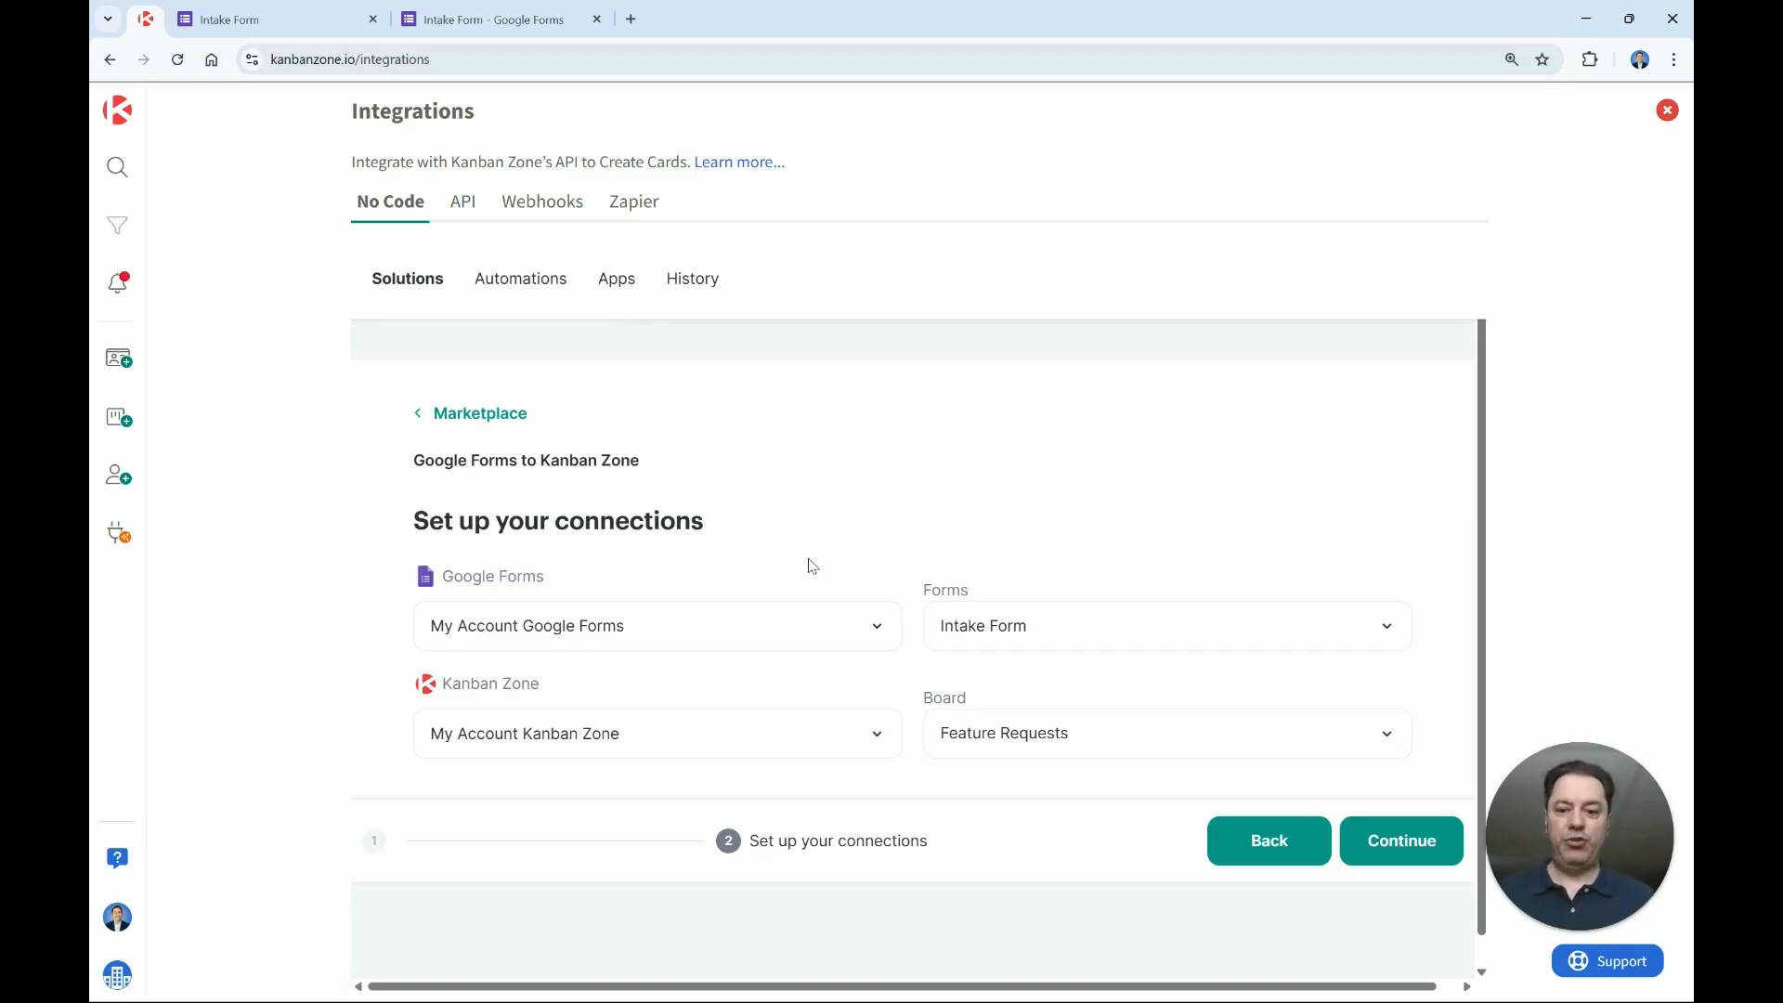
click(1403, 854)
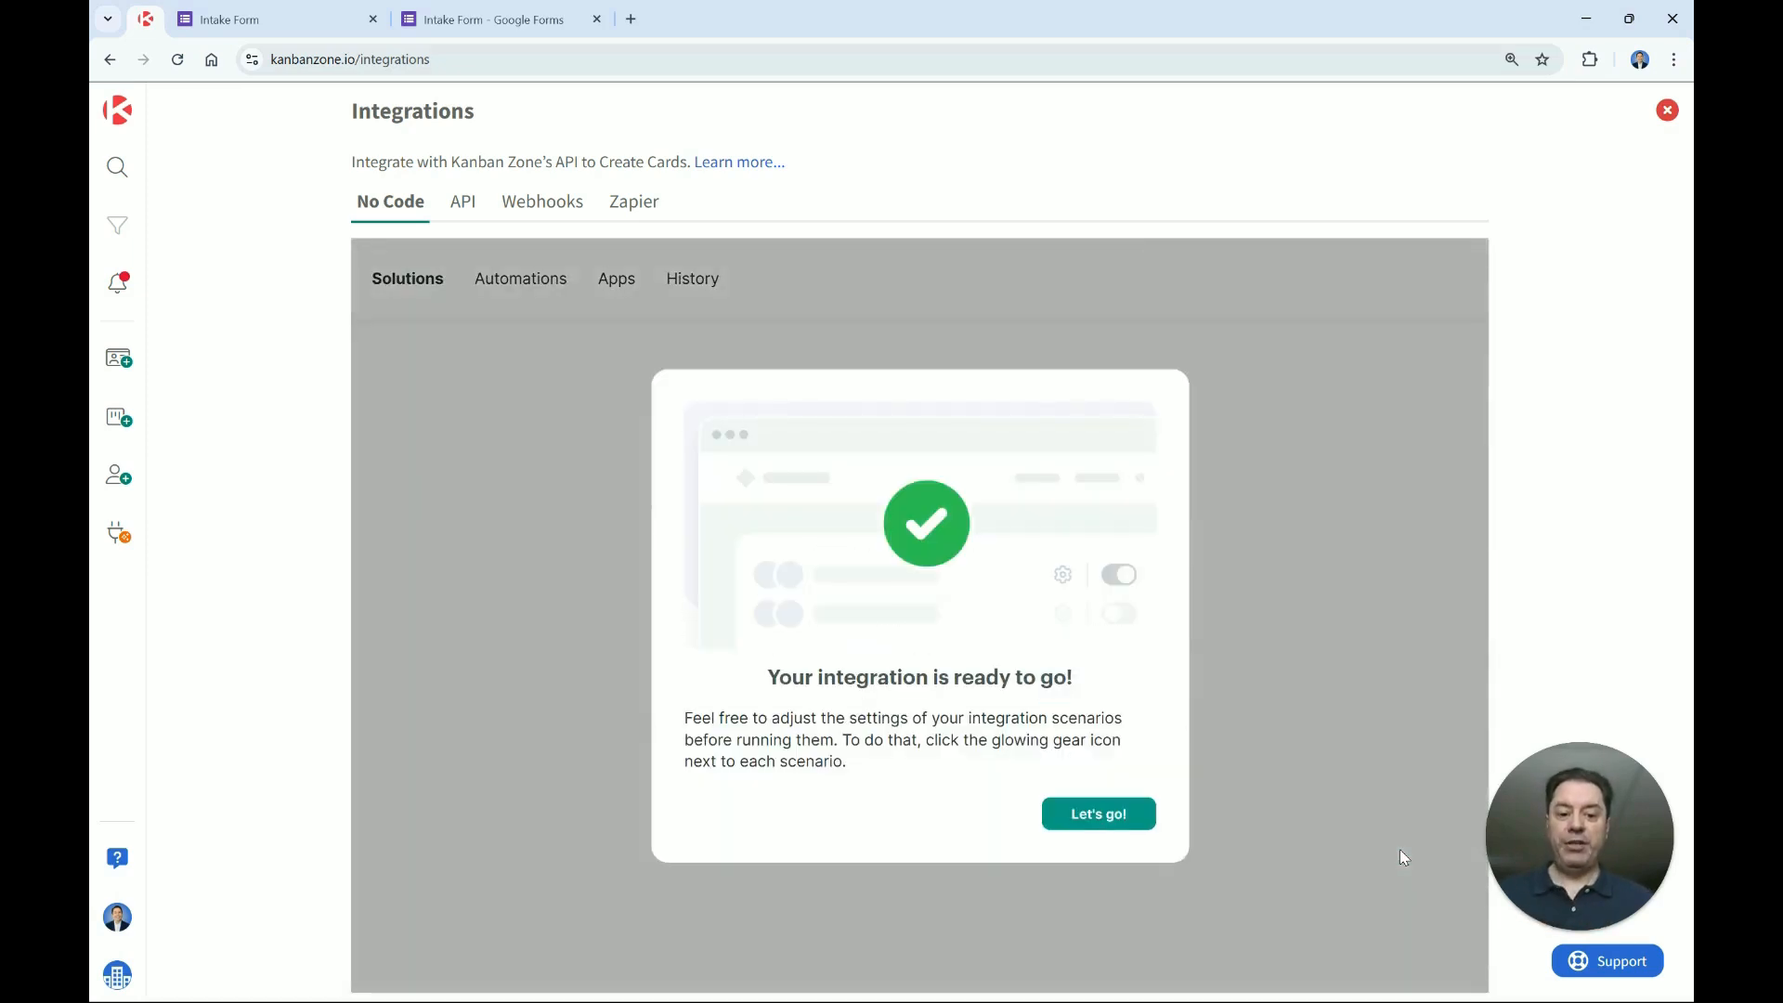
click(1115, 826)
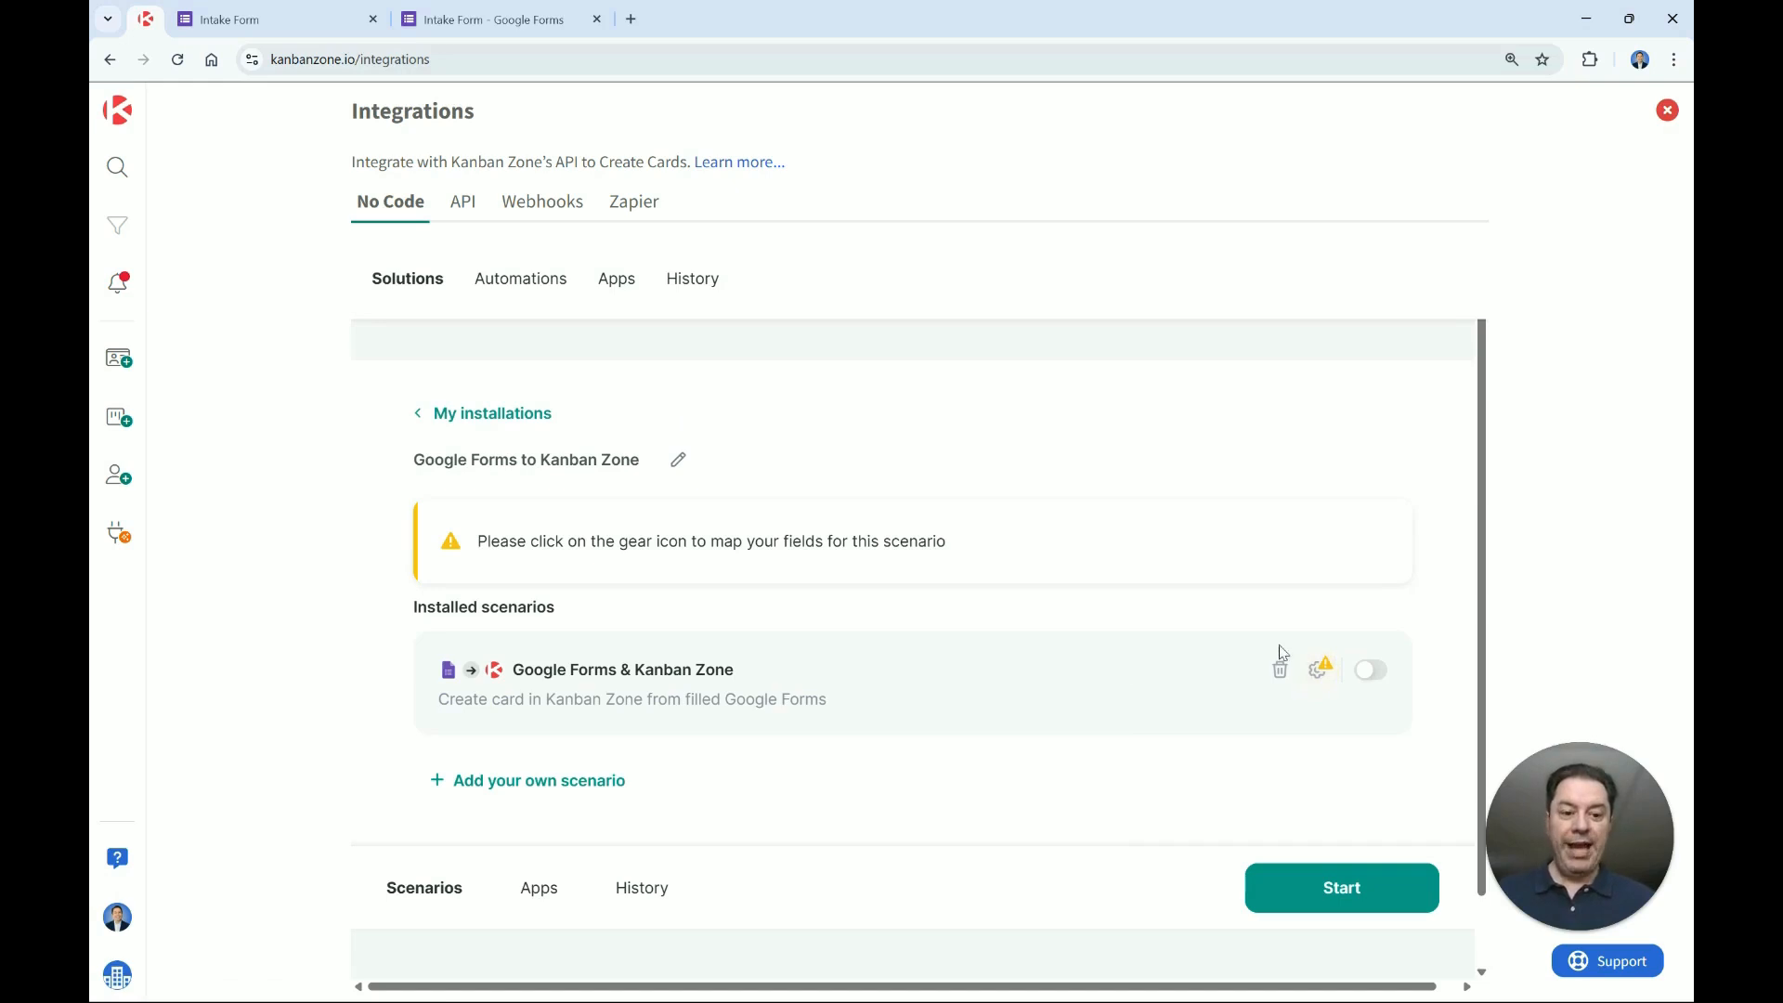
Open the field mapping of the scenario's Kanban Zone Create Card step.
click(1318, 676)
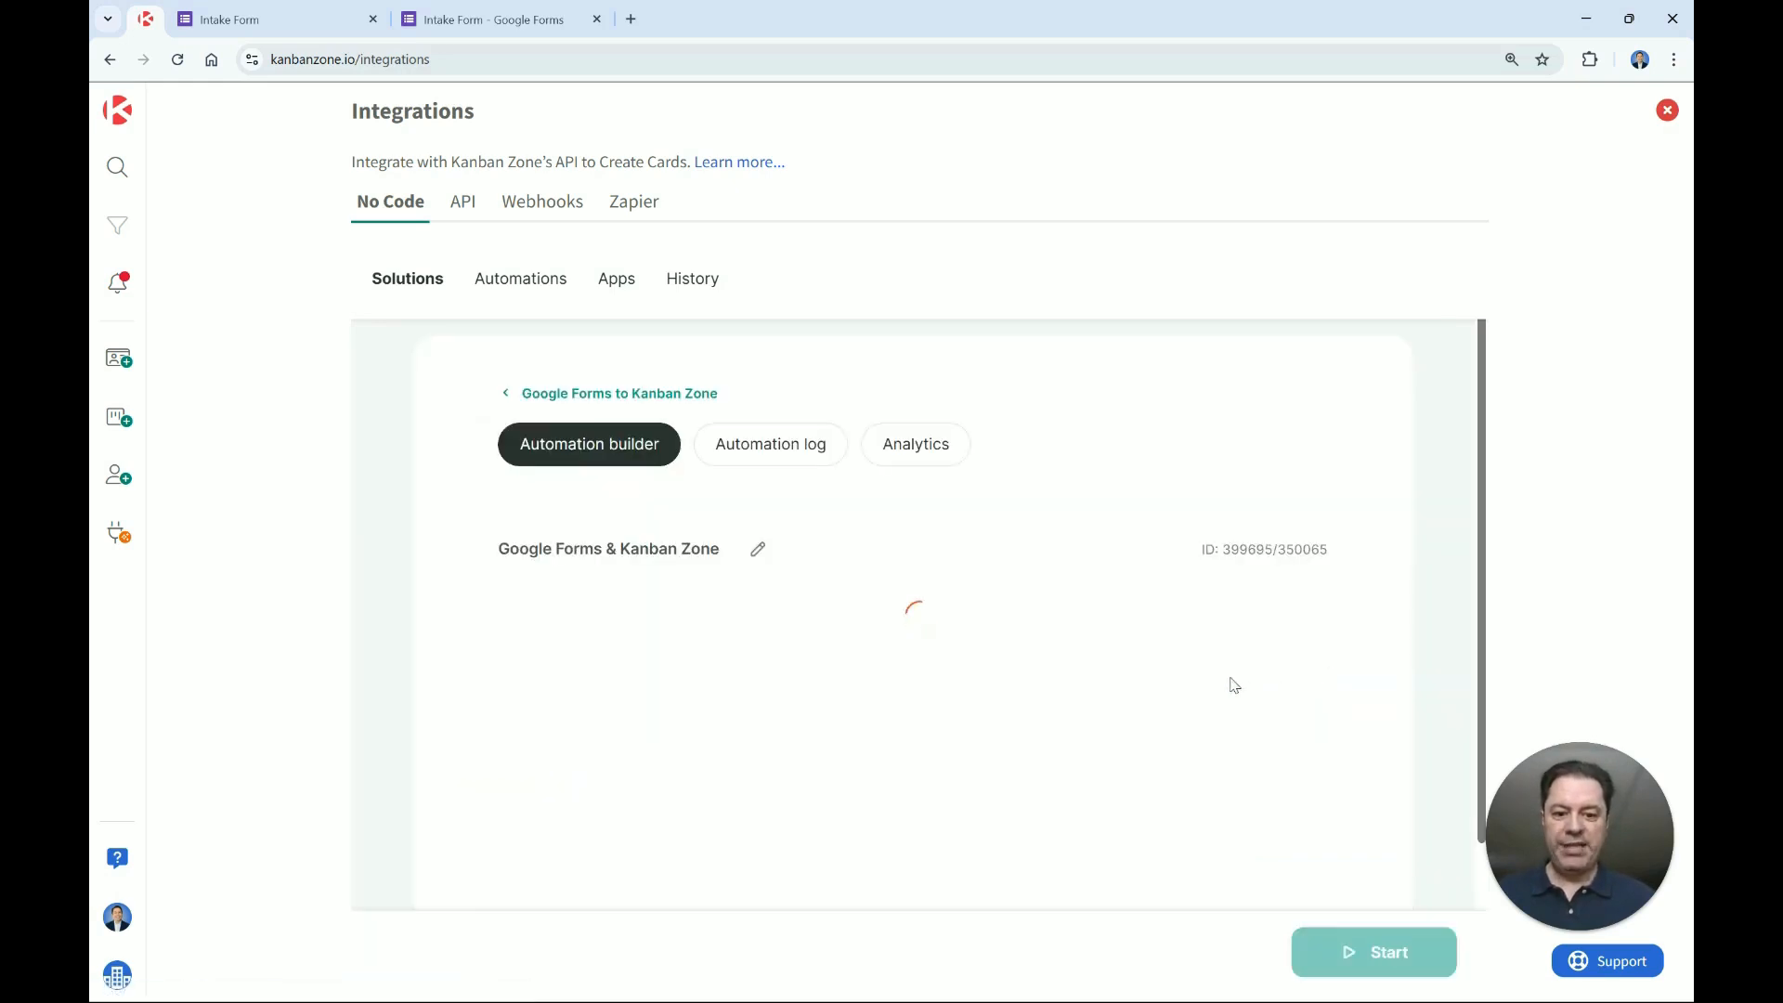
scroll(1207, 706, down, 2)
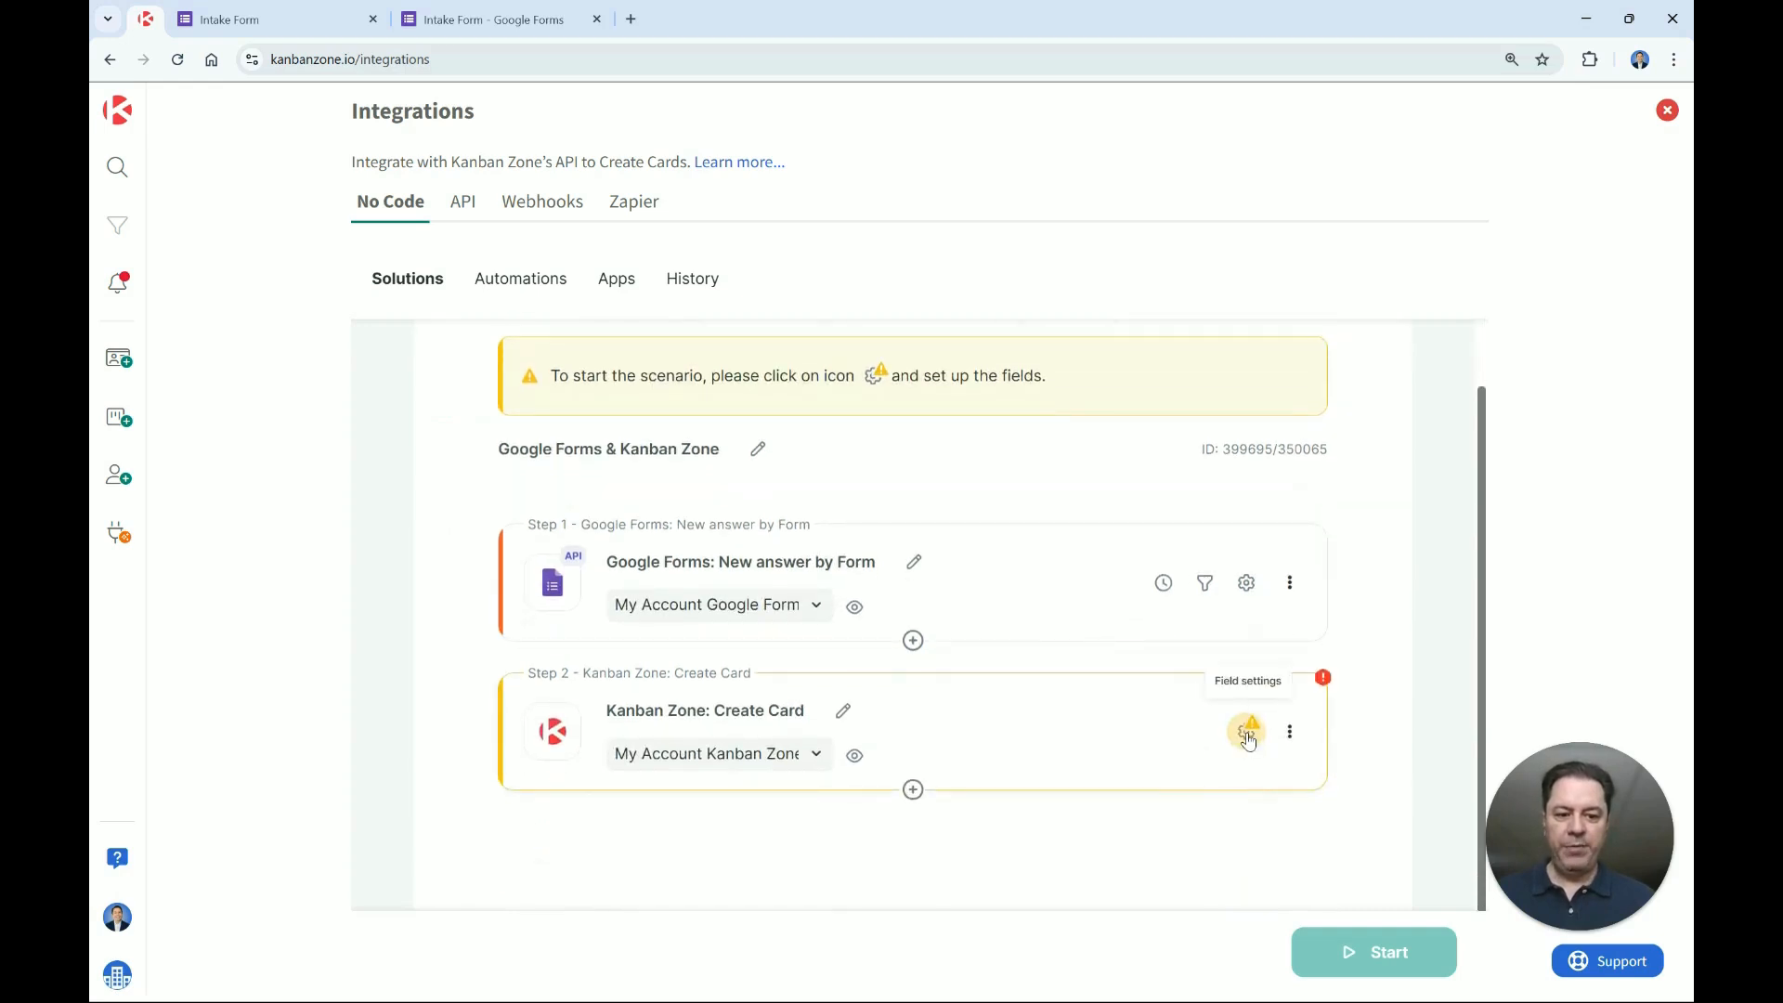
click(1248, 733)
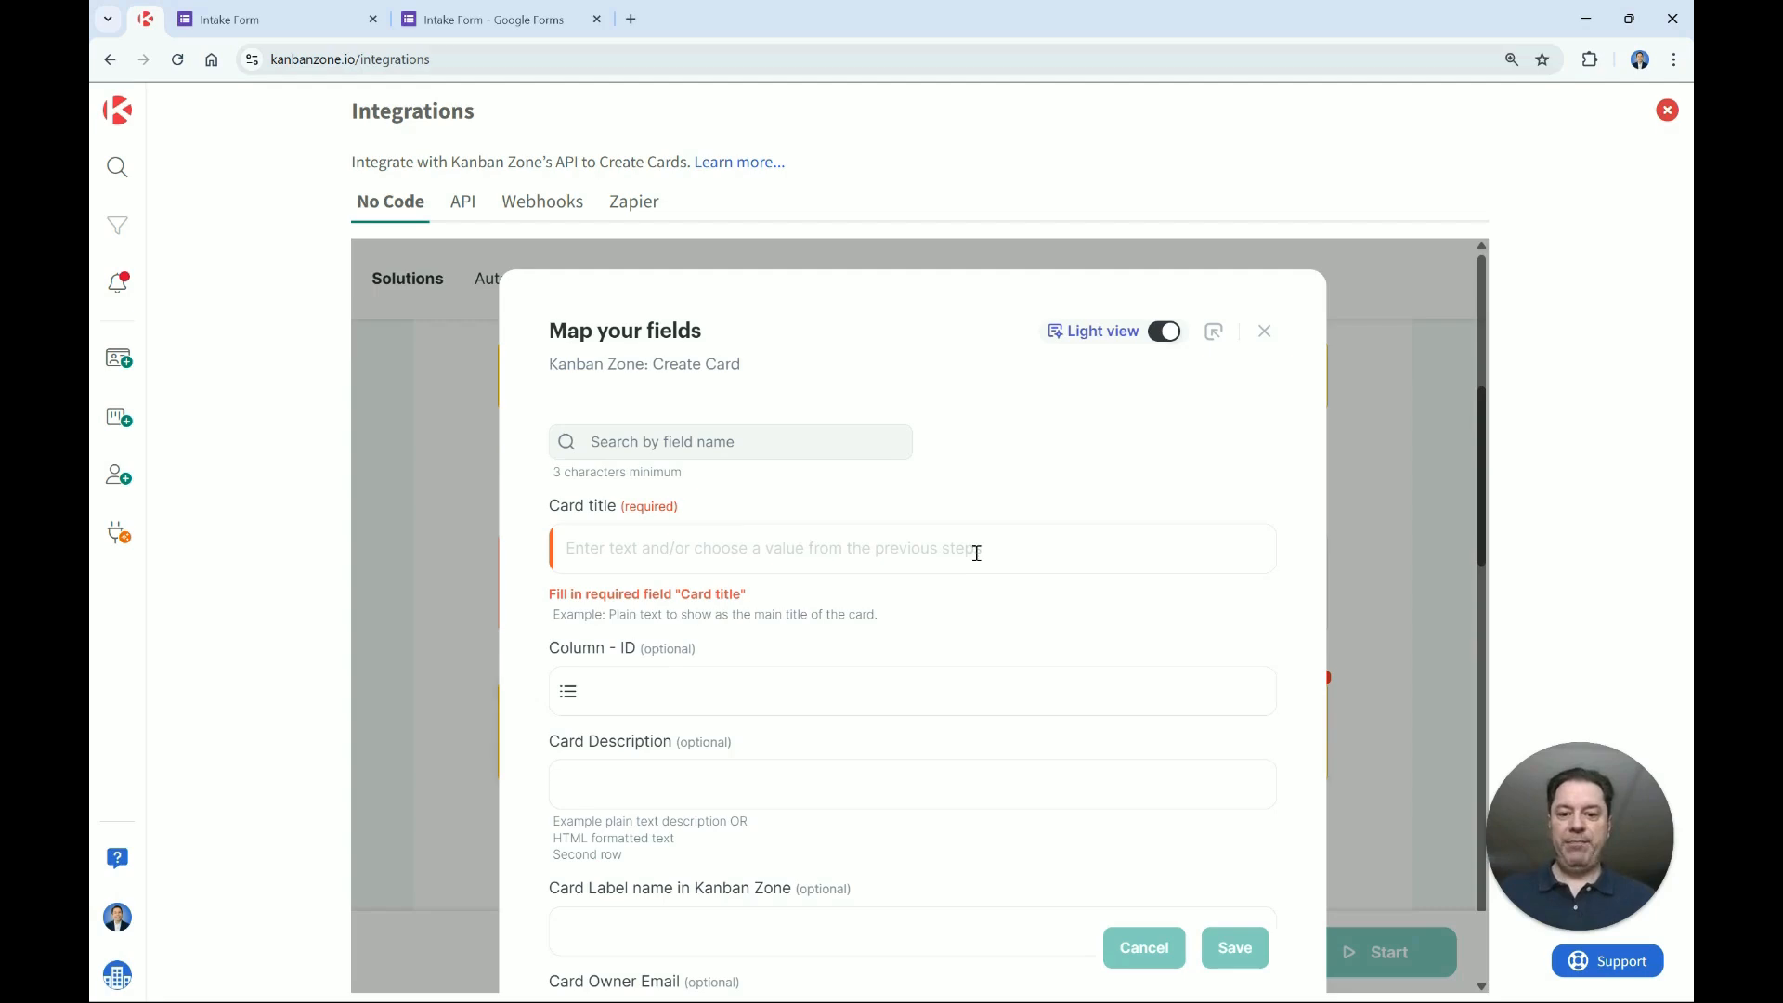
Map the card title to the form's Forms - Title and Name values, separated by a hyphen.
click(881, 551)
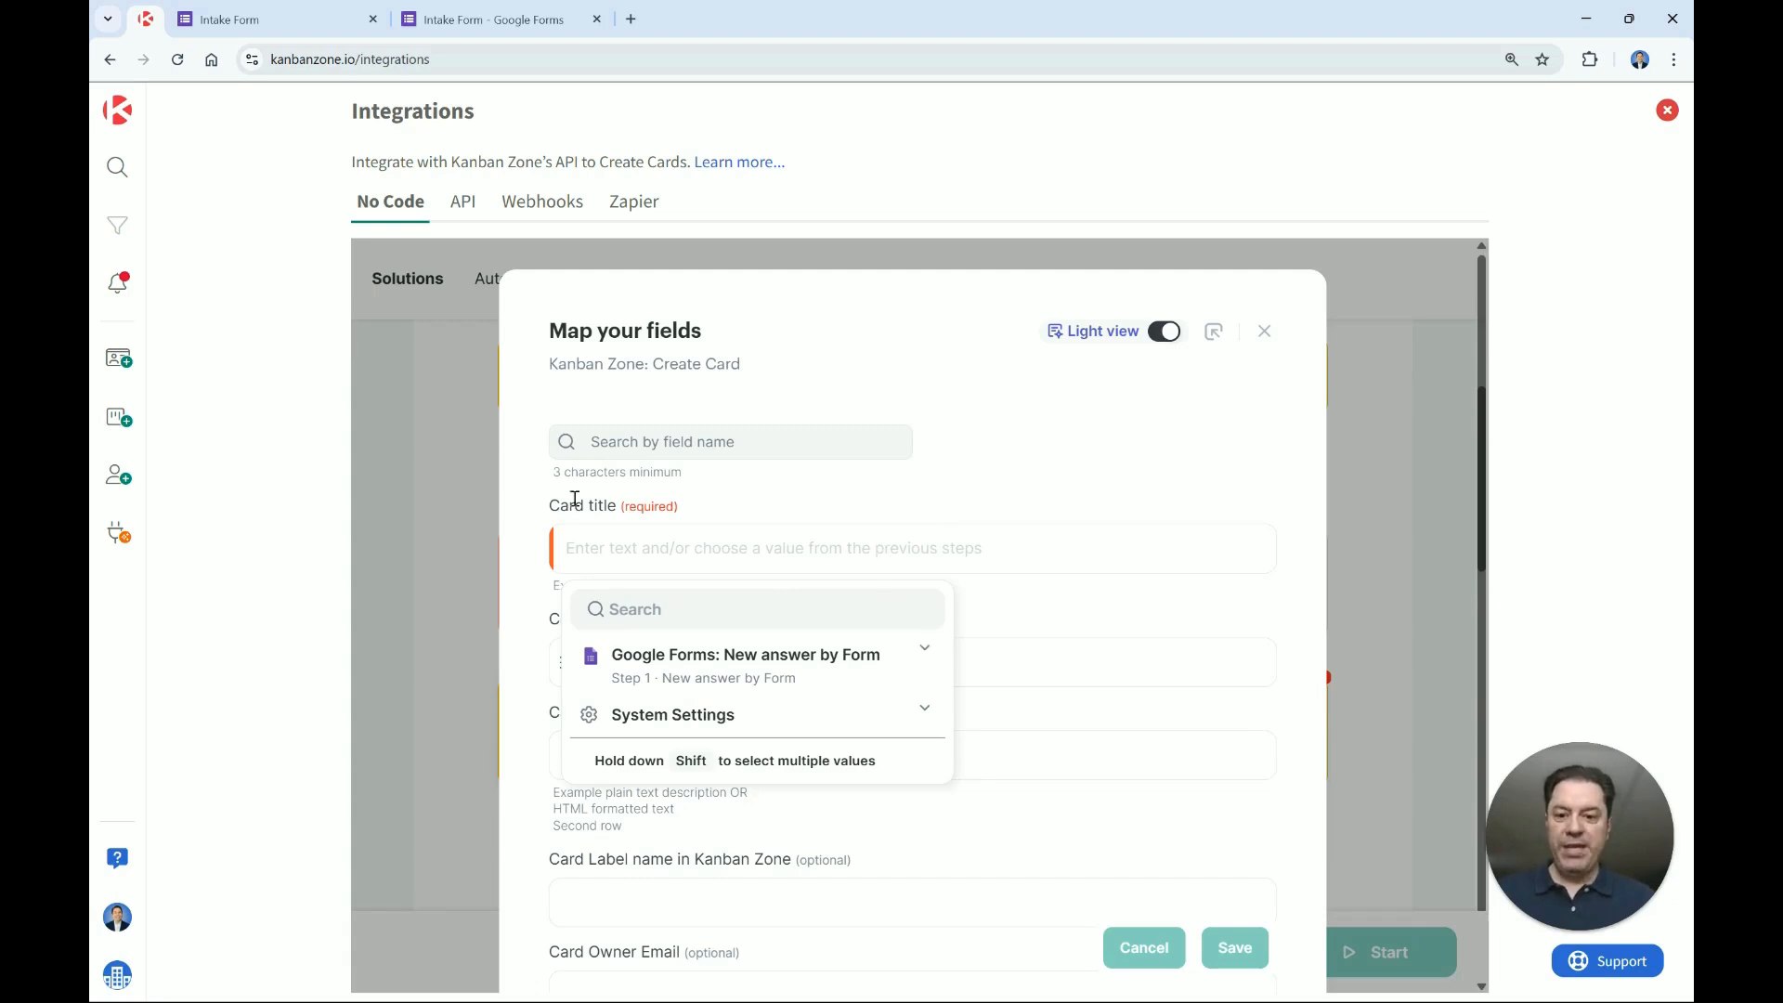
click(928, 655)
scroll(817, 729, down, 2)
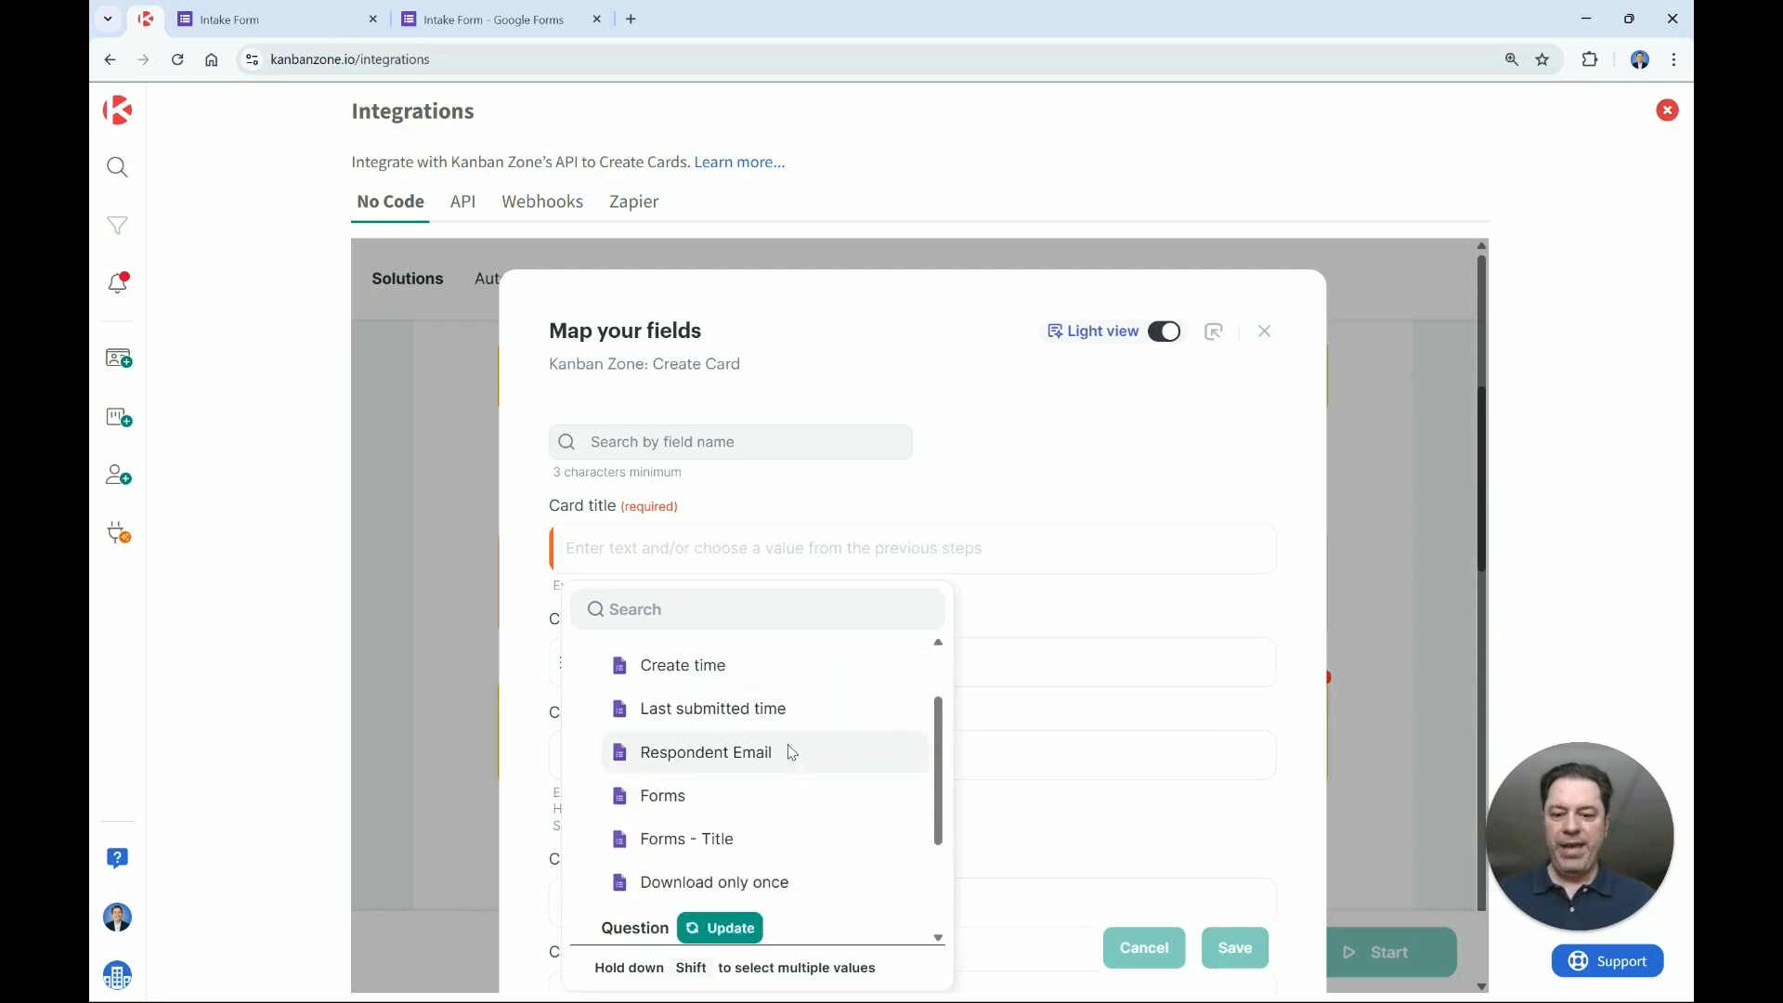
click(702, 841)
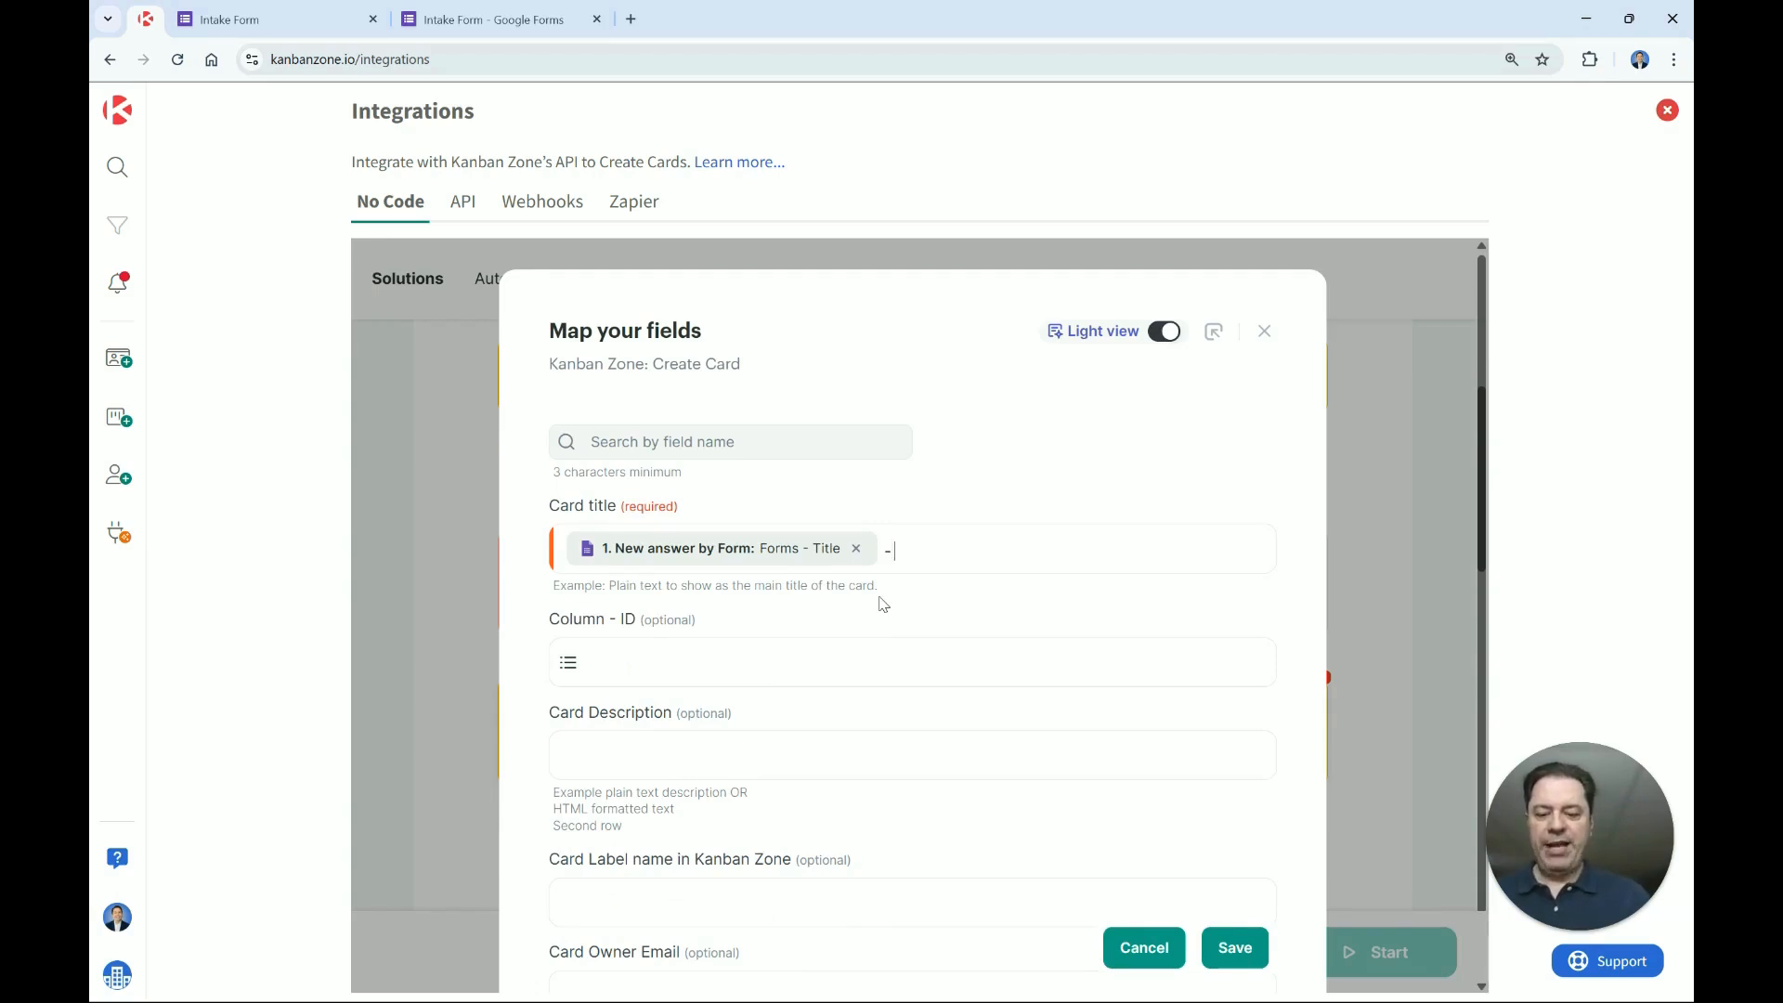
click(947, 546)
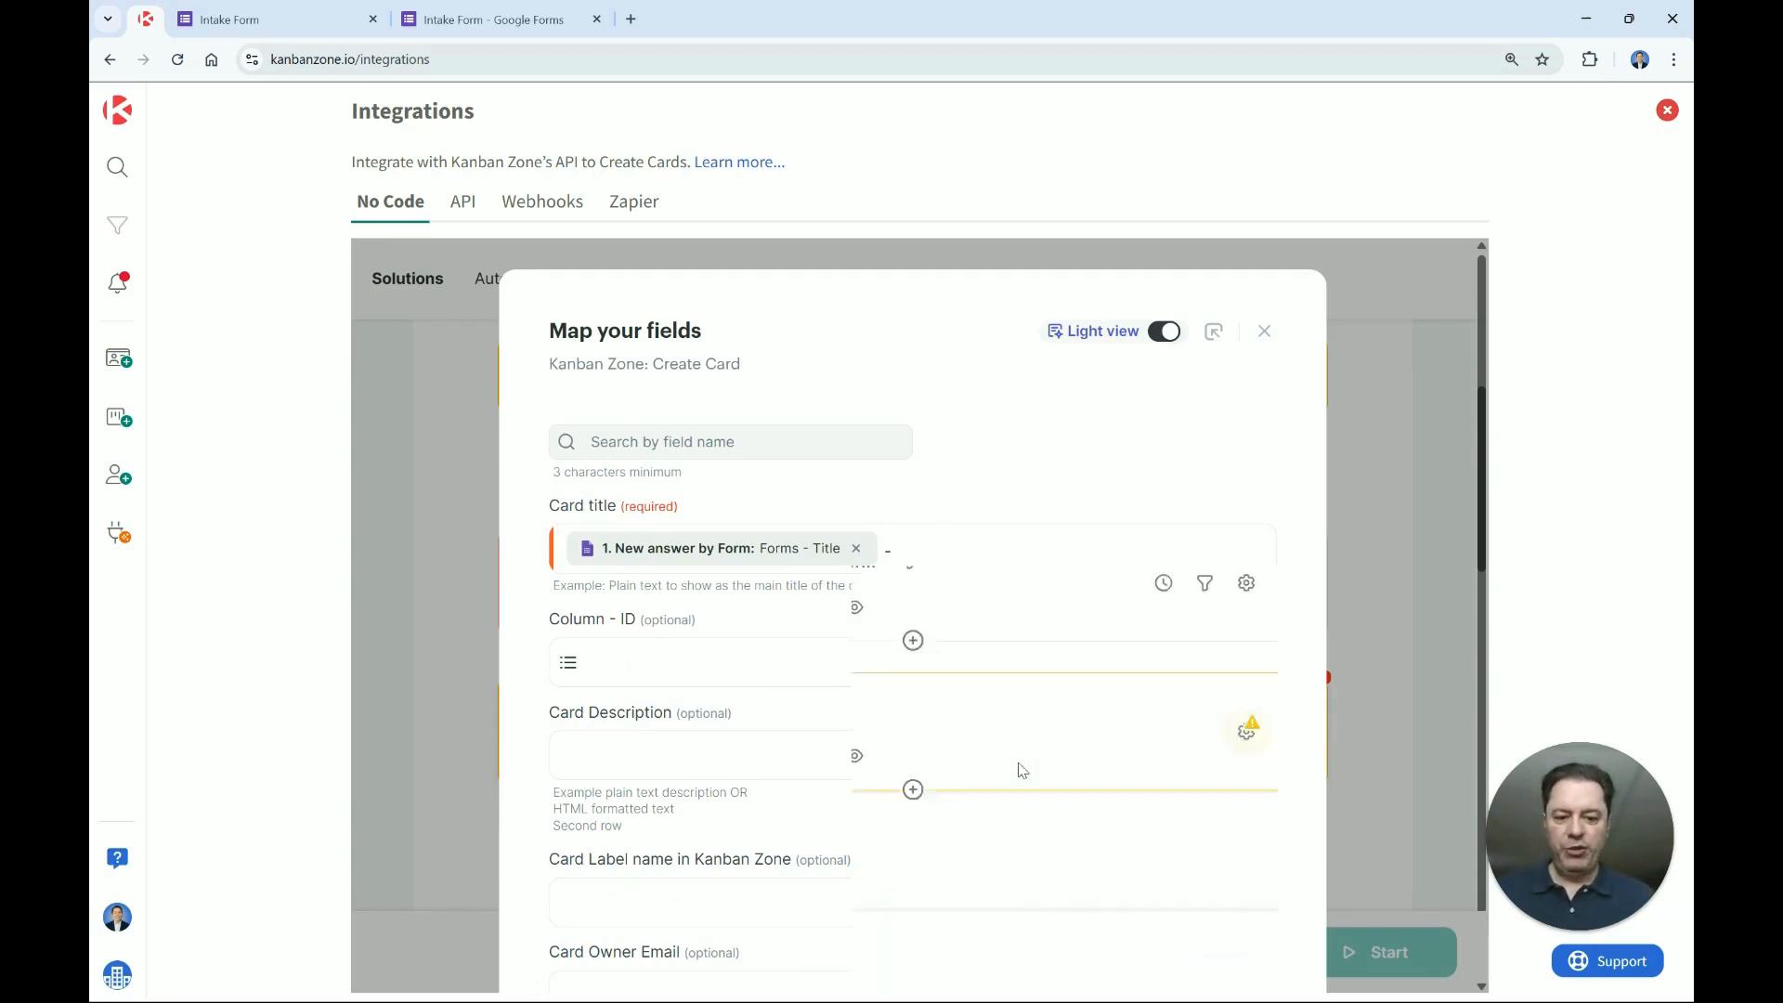
scroll(1021, 775, down, 3)
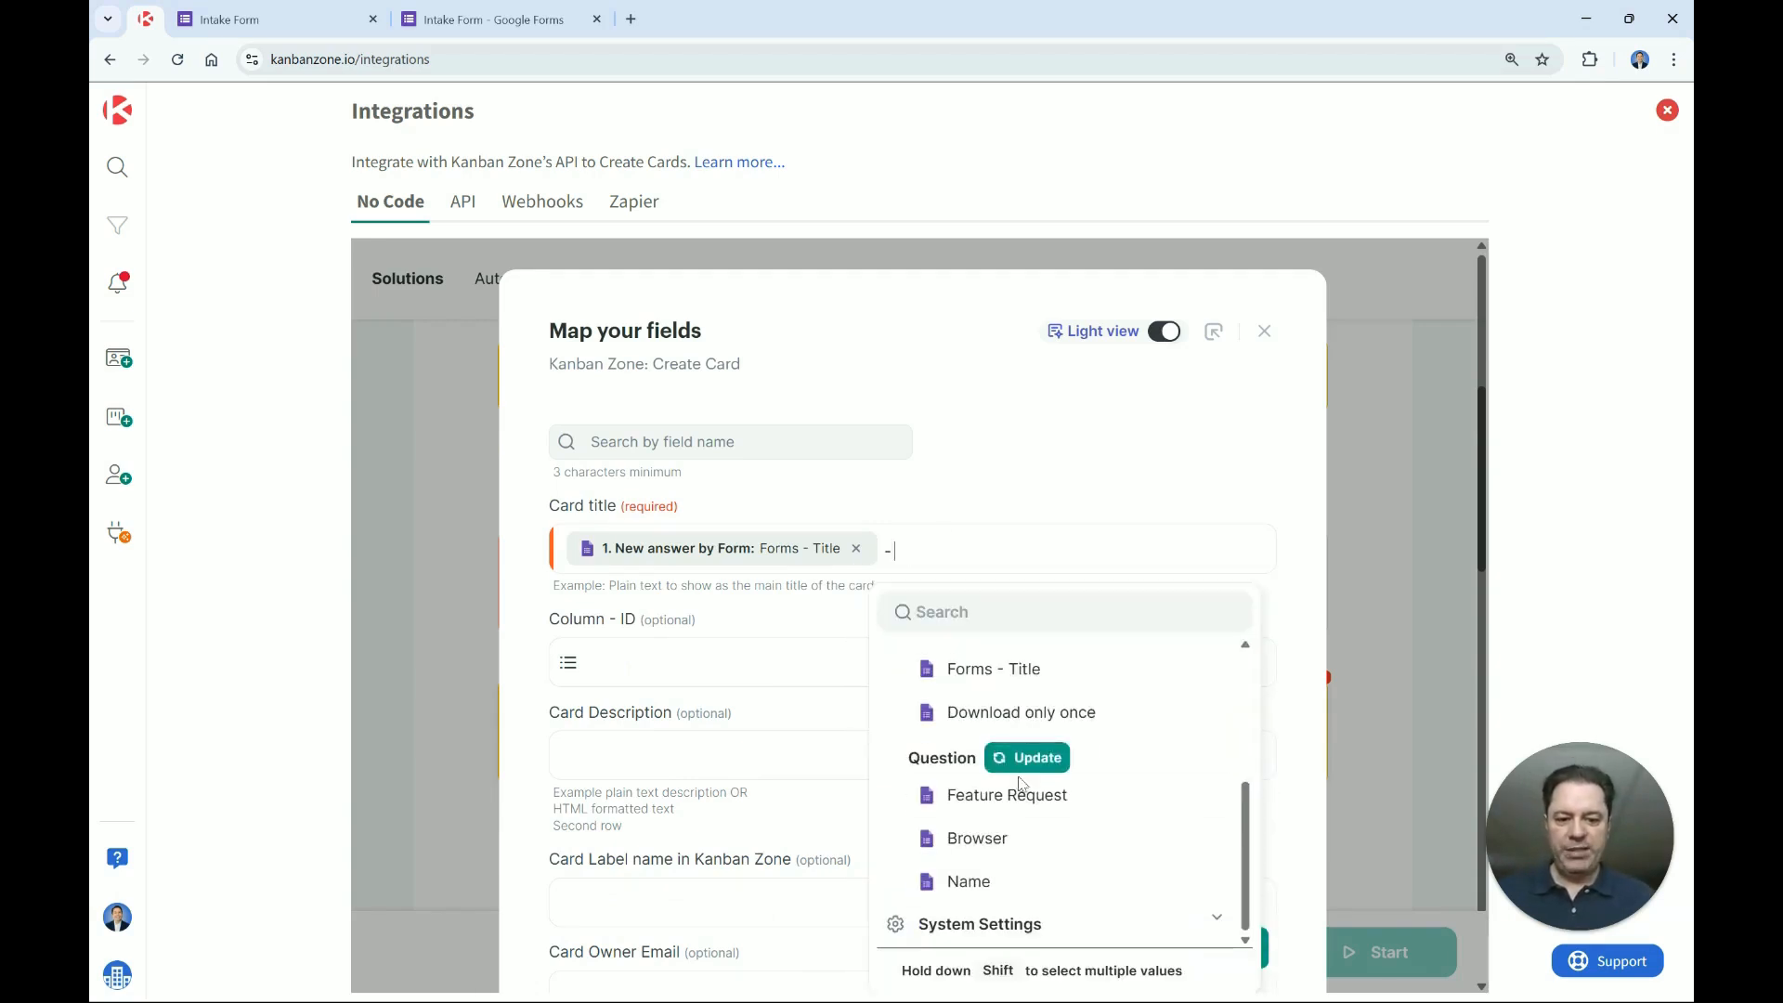
click(985, 890)
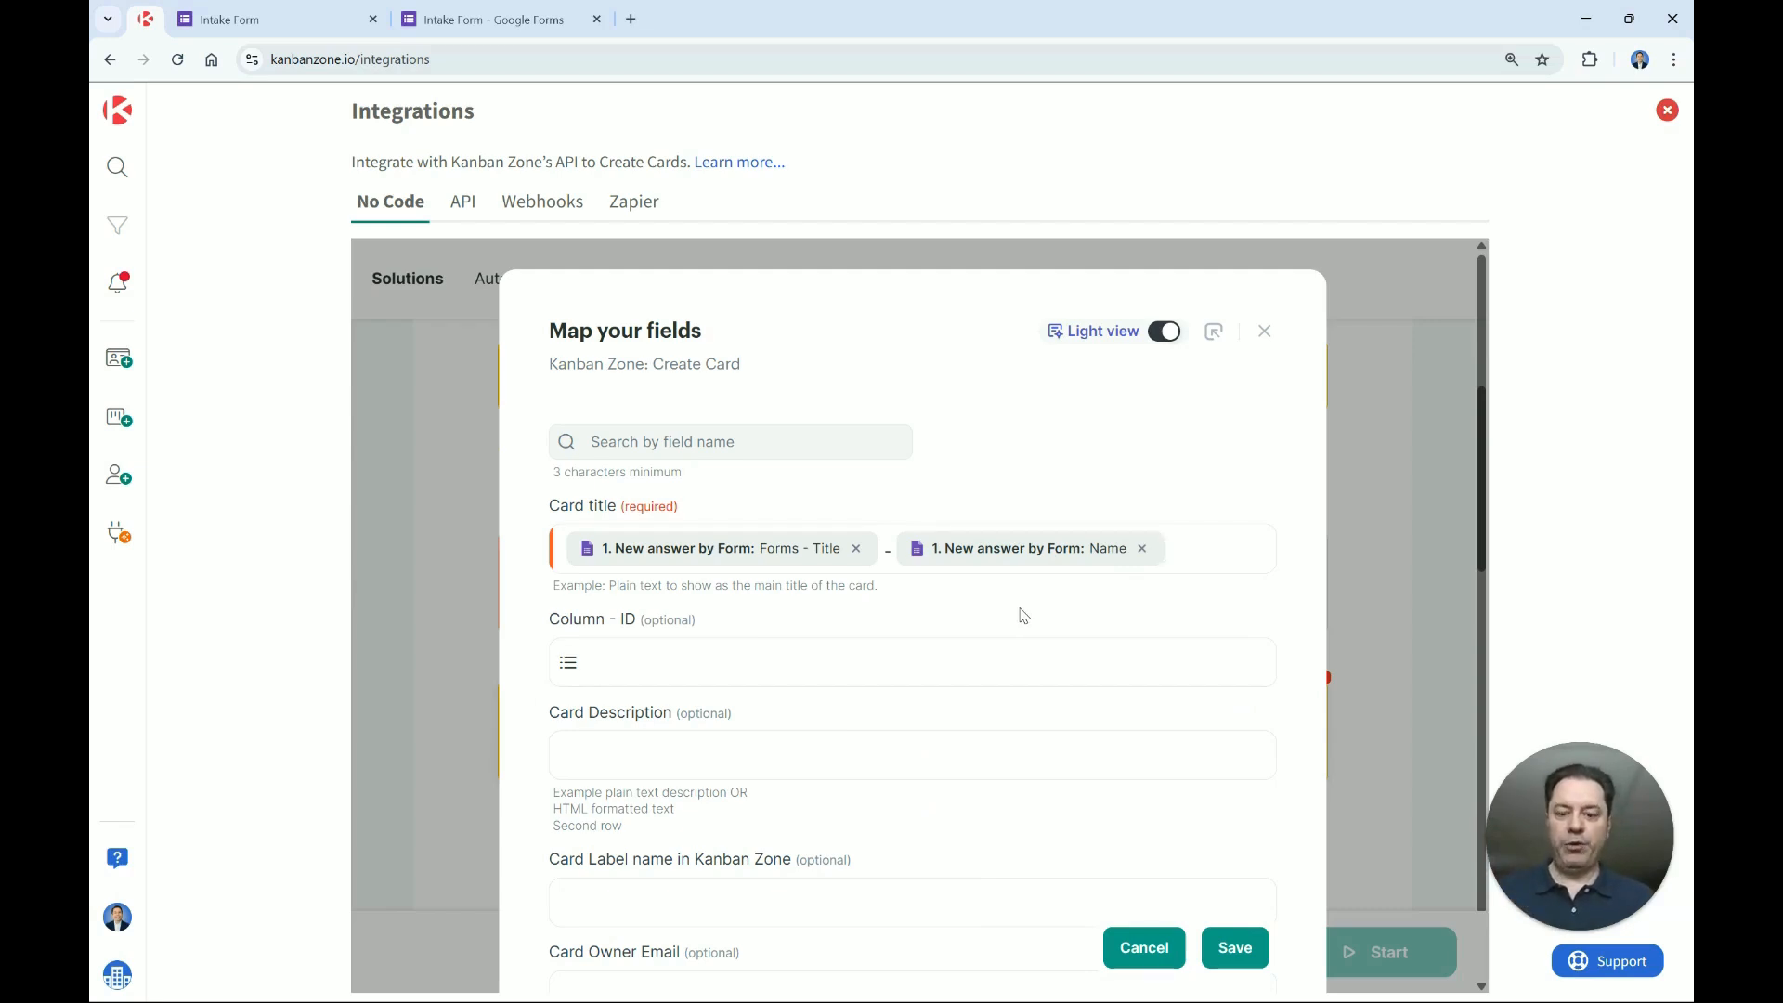
Set the card's column to Backlog and map the card description to the form's Feature Request answer.
click(782, 676)
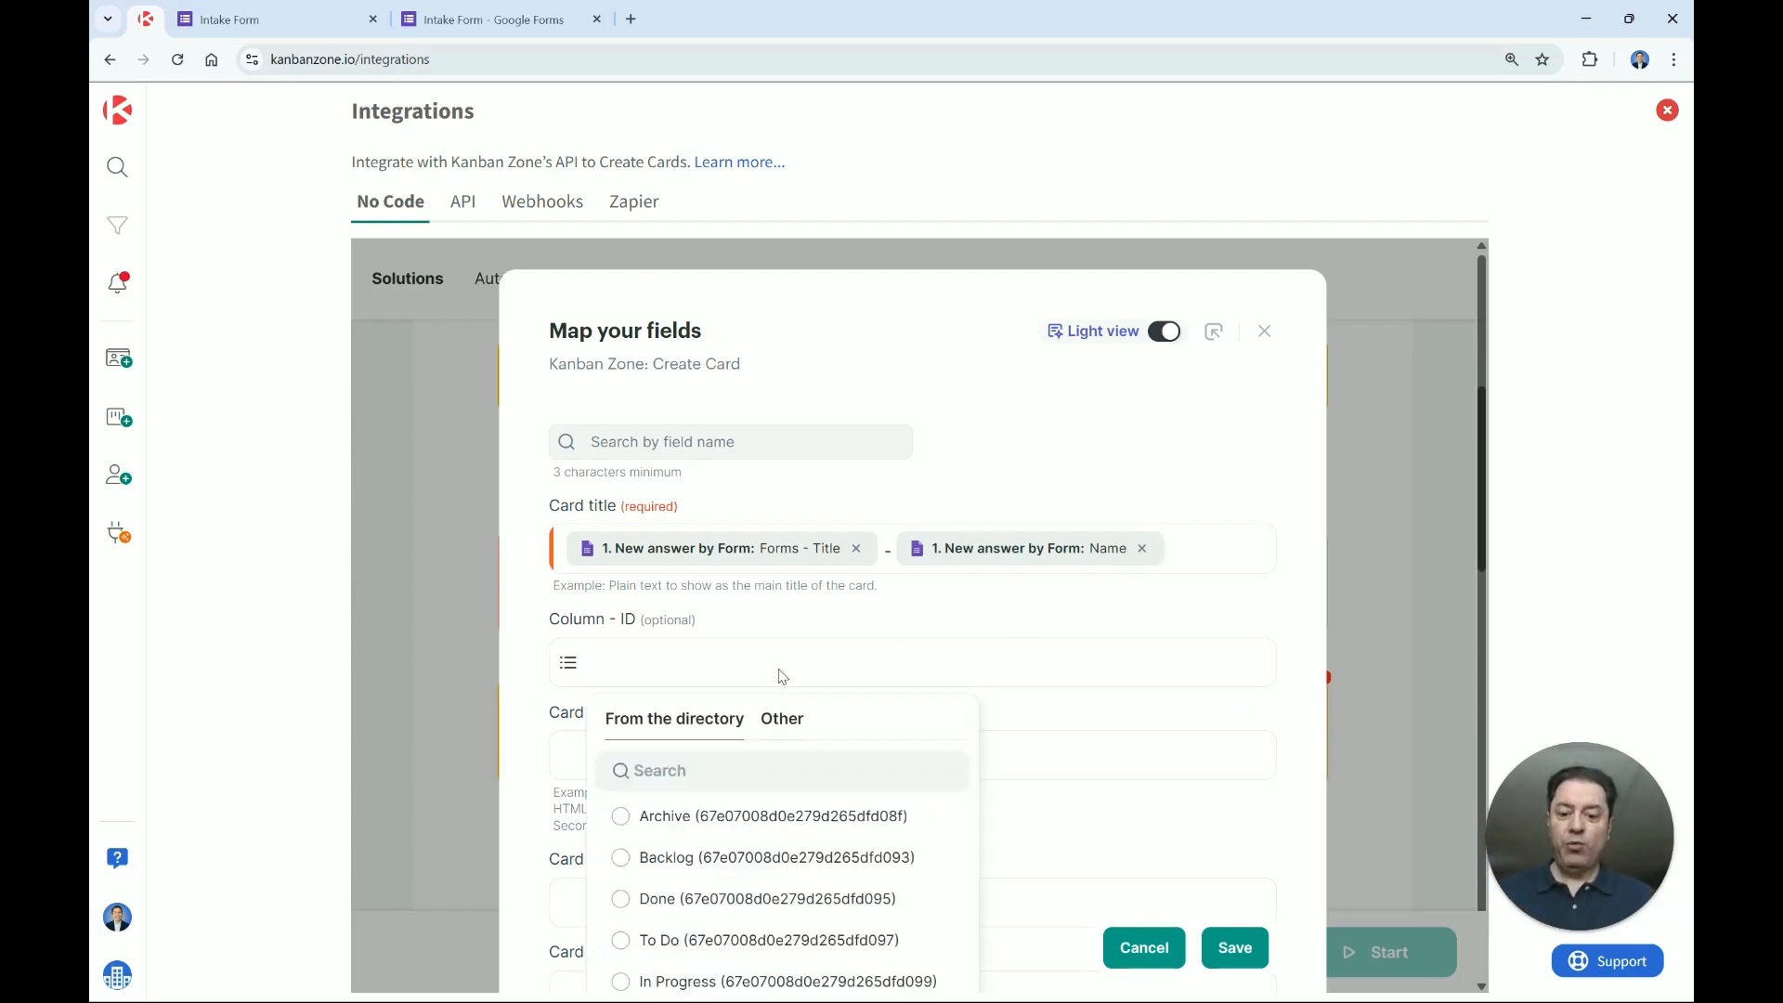
click(620, 862)
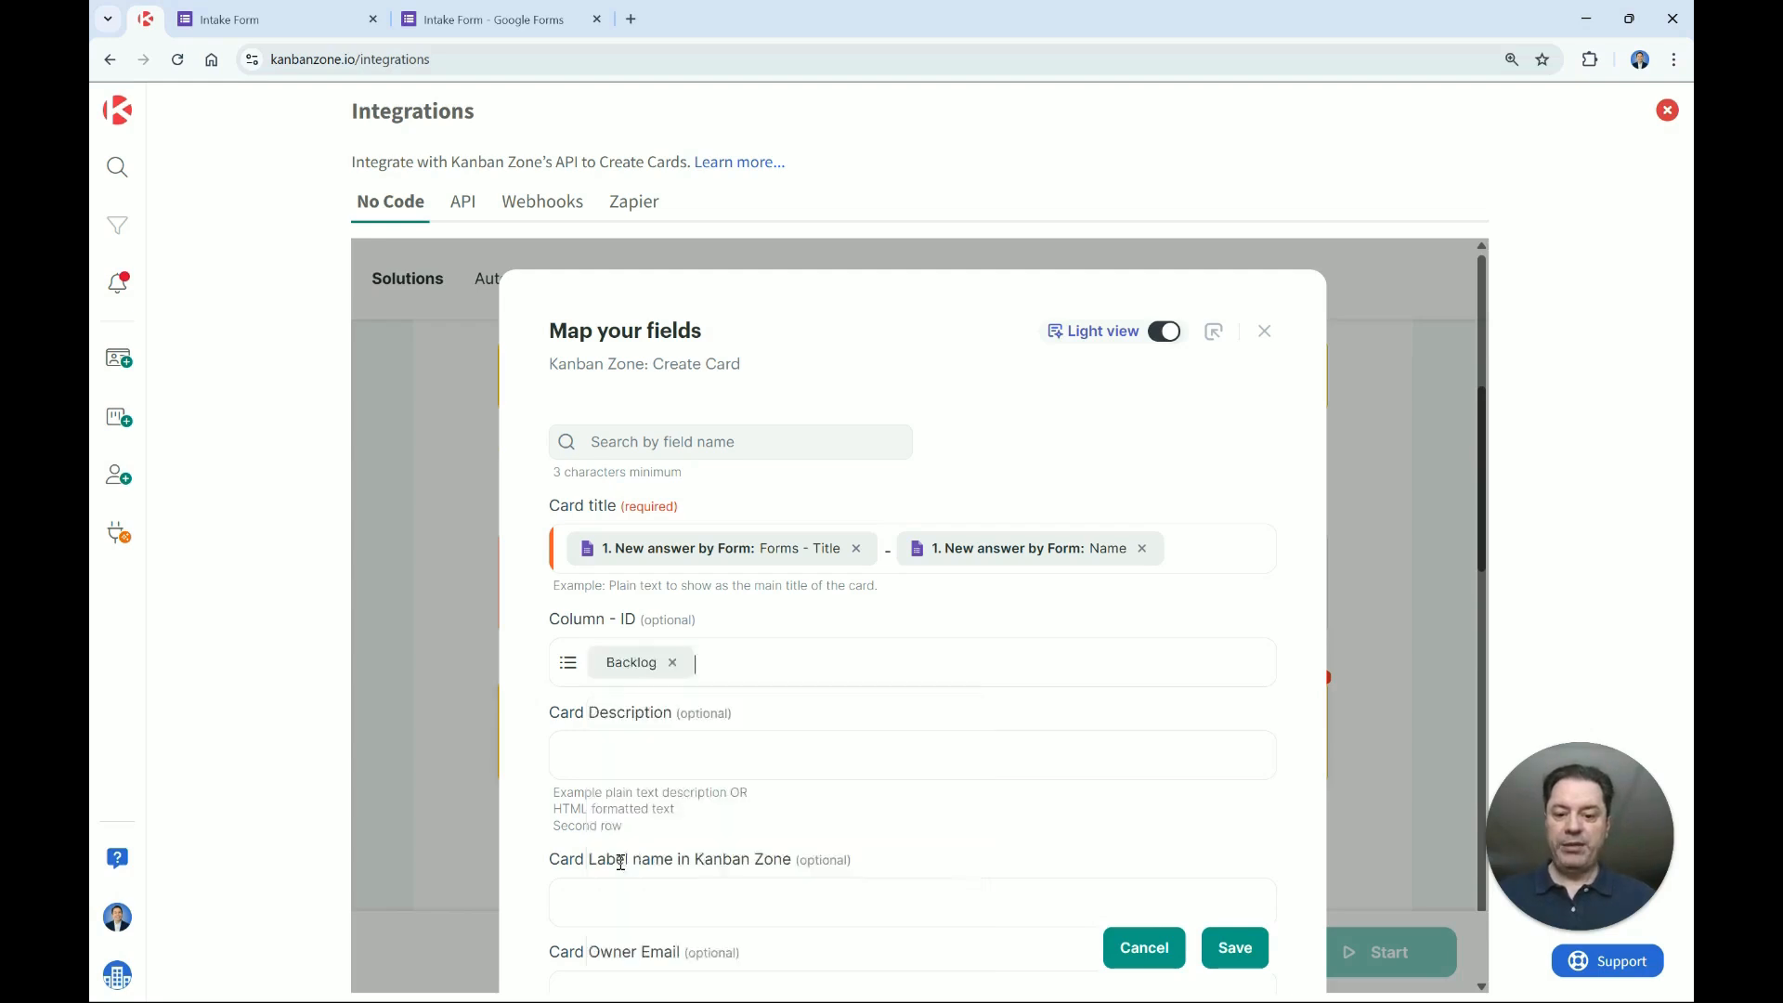
click(740, 759)
scroll(768, 753, down, 3)
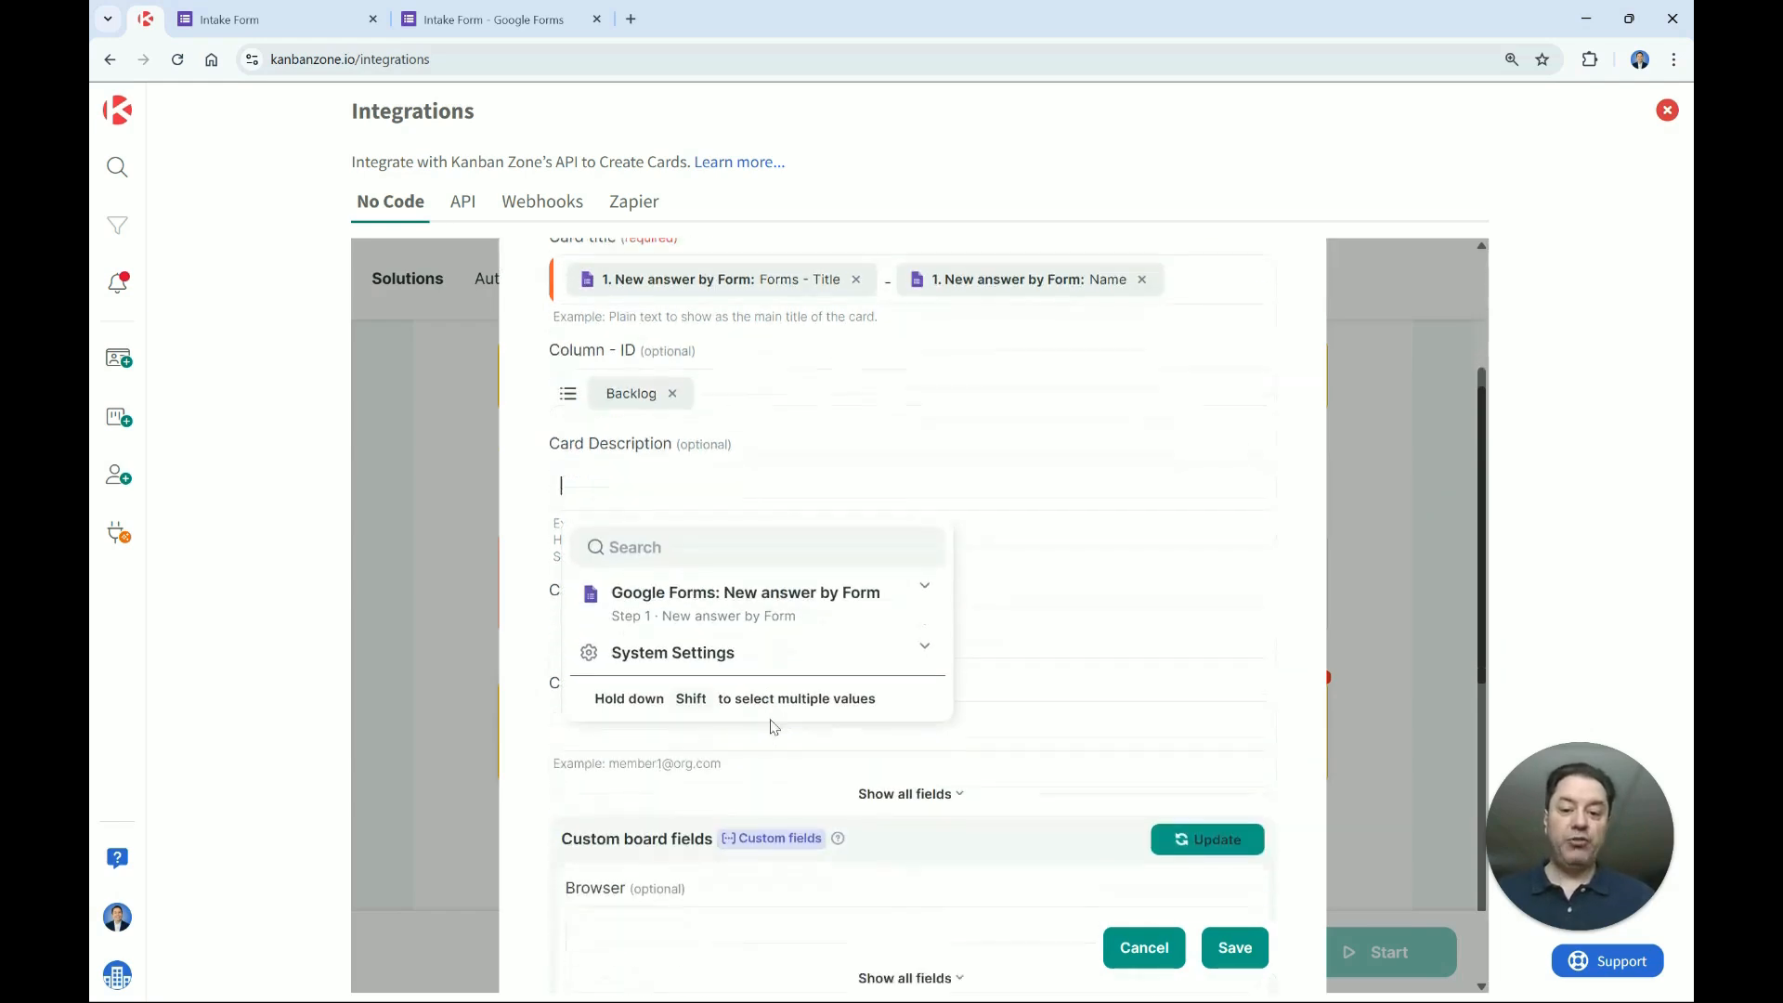
click(923, 579)
scroll(808, 658, down, 3)
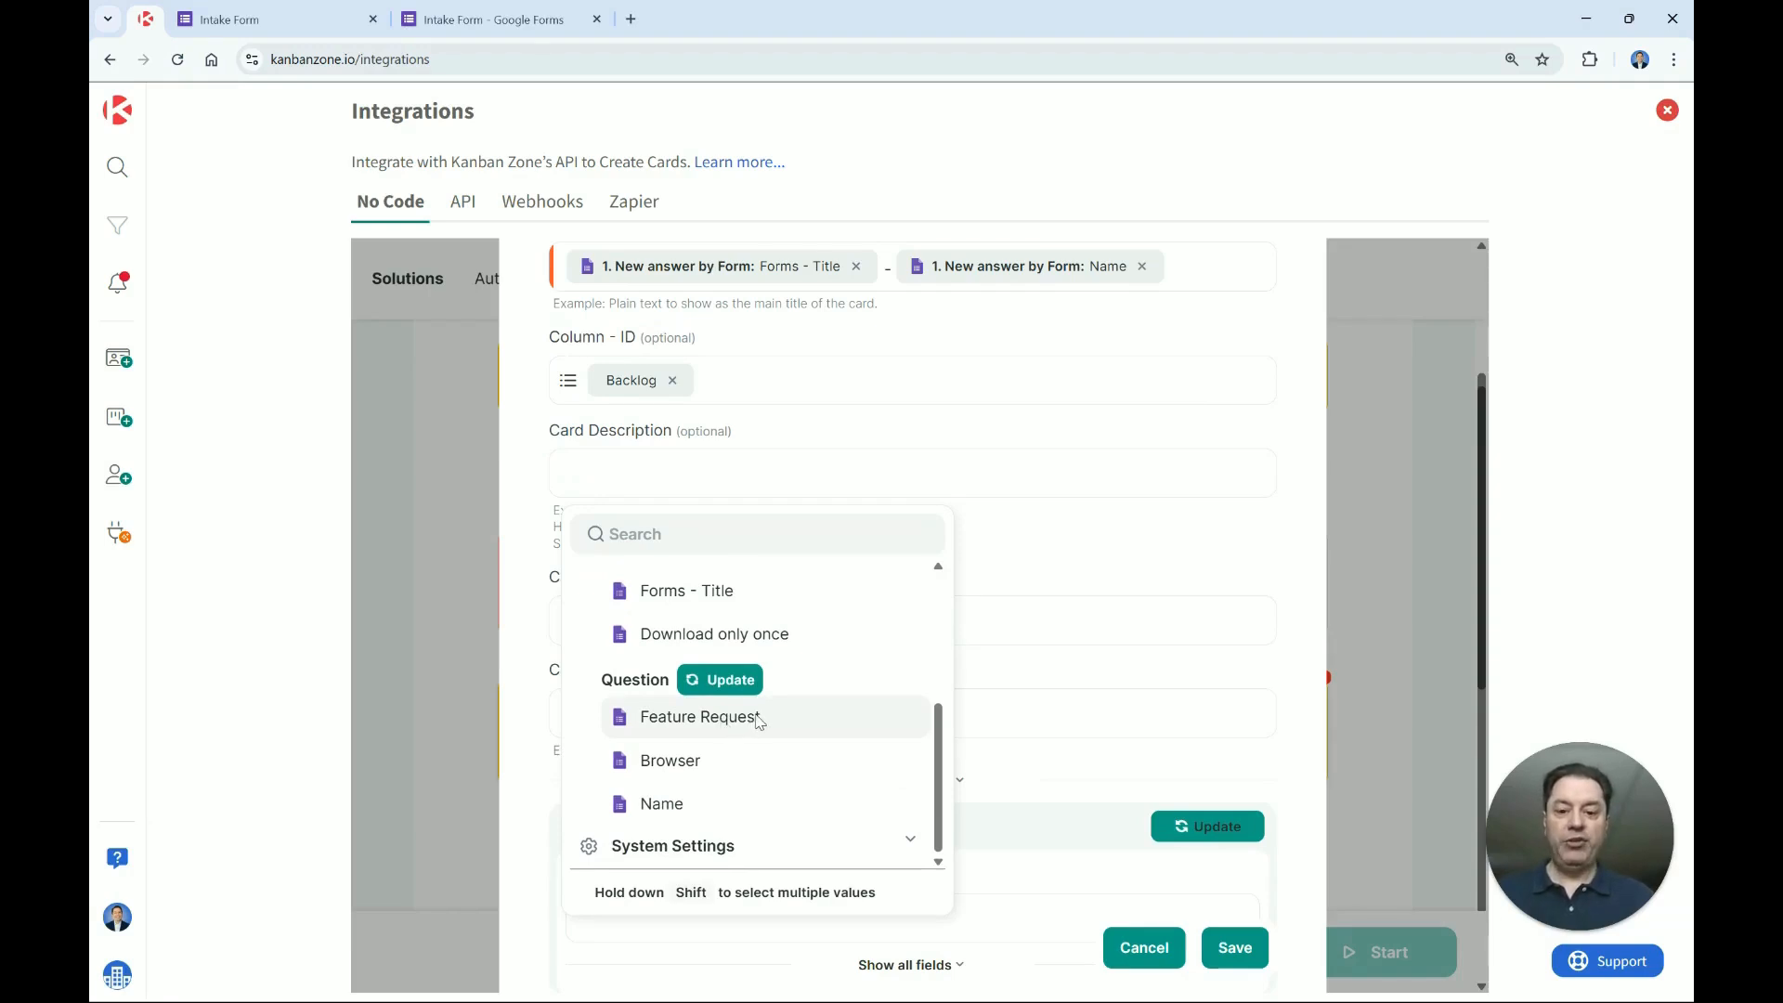
click(758, 722)
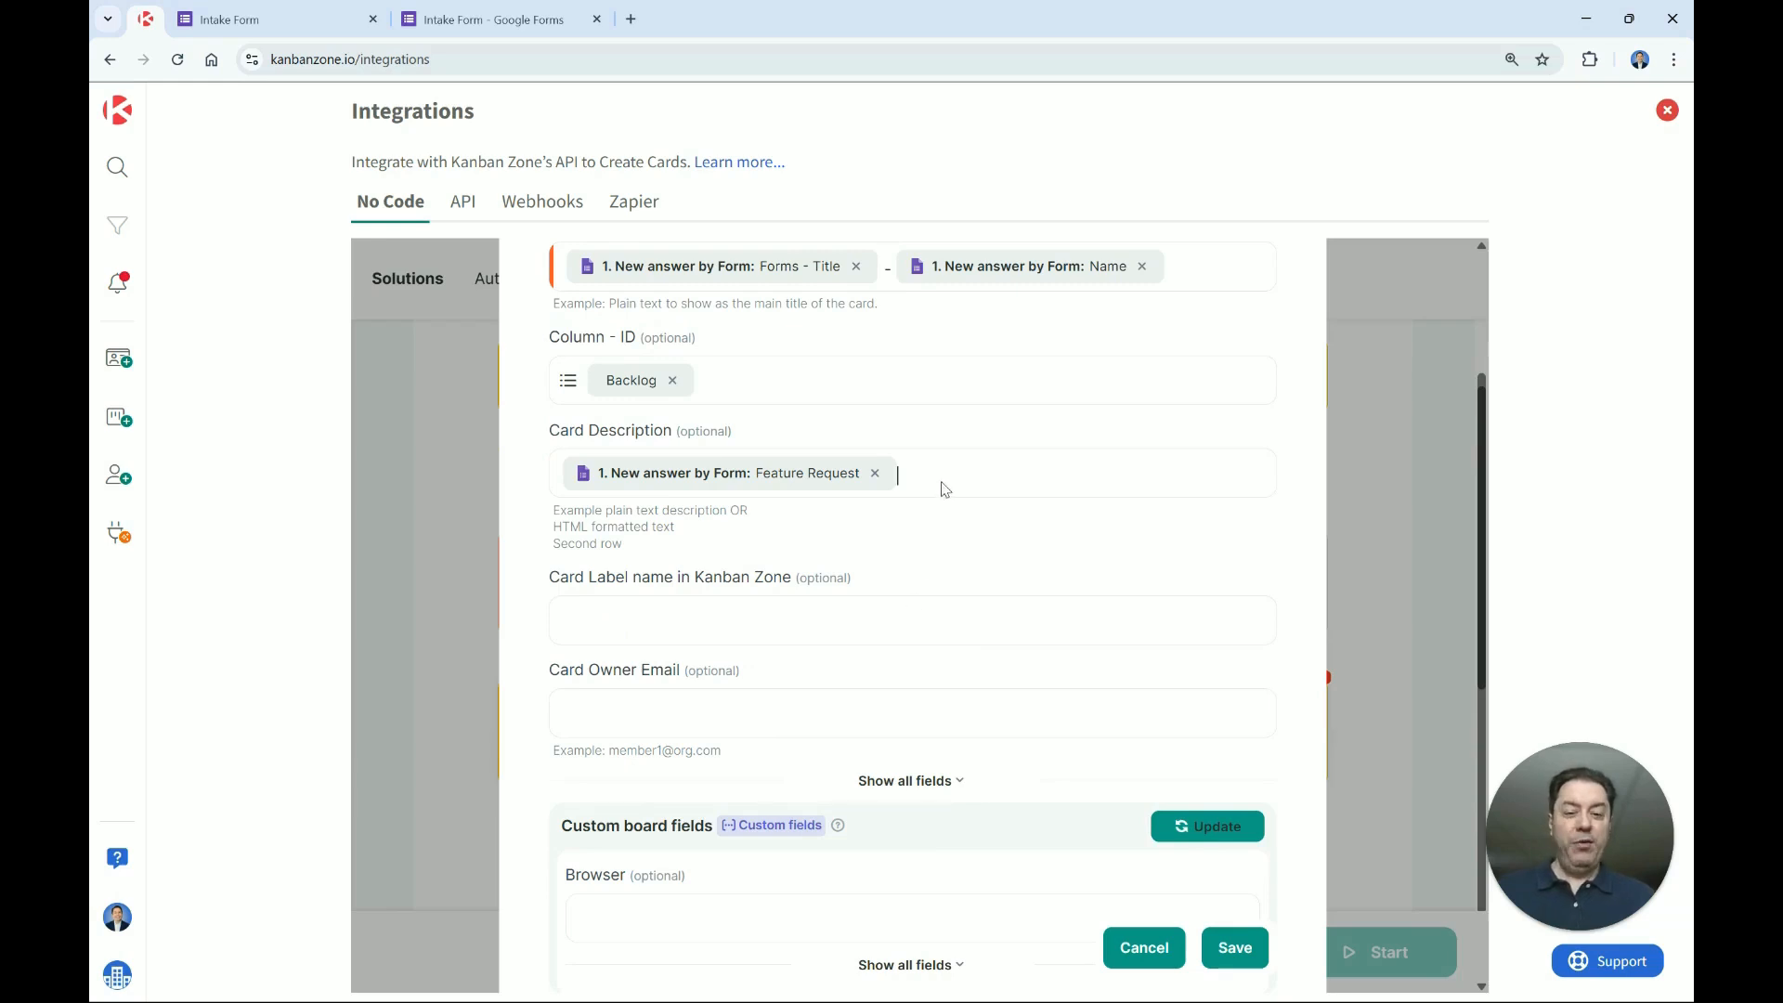
Review the browser choices on the live Intake Form, and map the Browser custom board field to the form's Browser answer.
scroll(929, 515, down, 2)
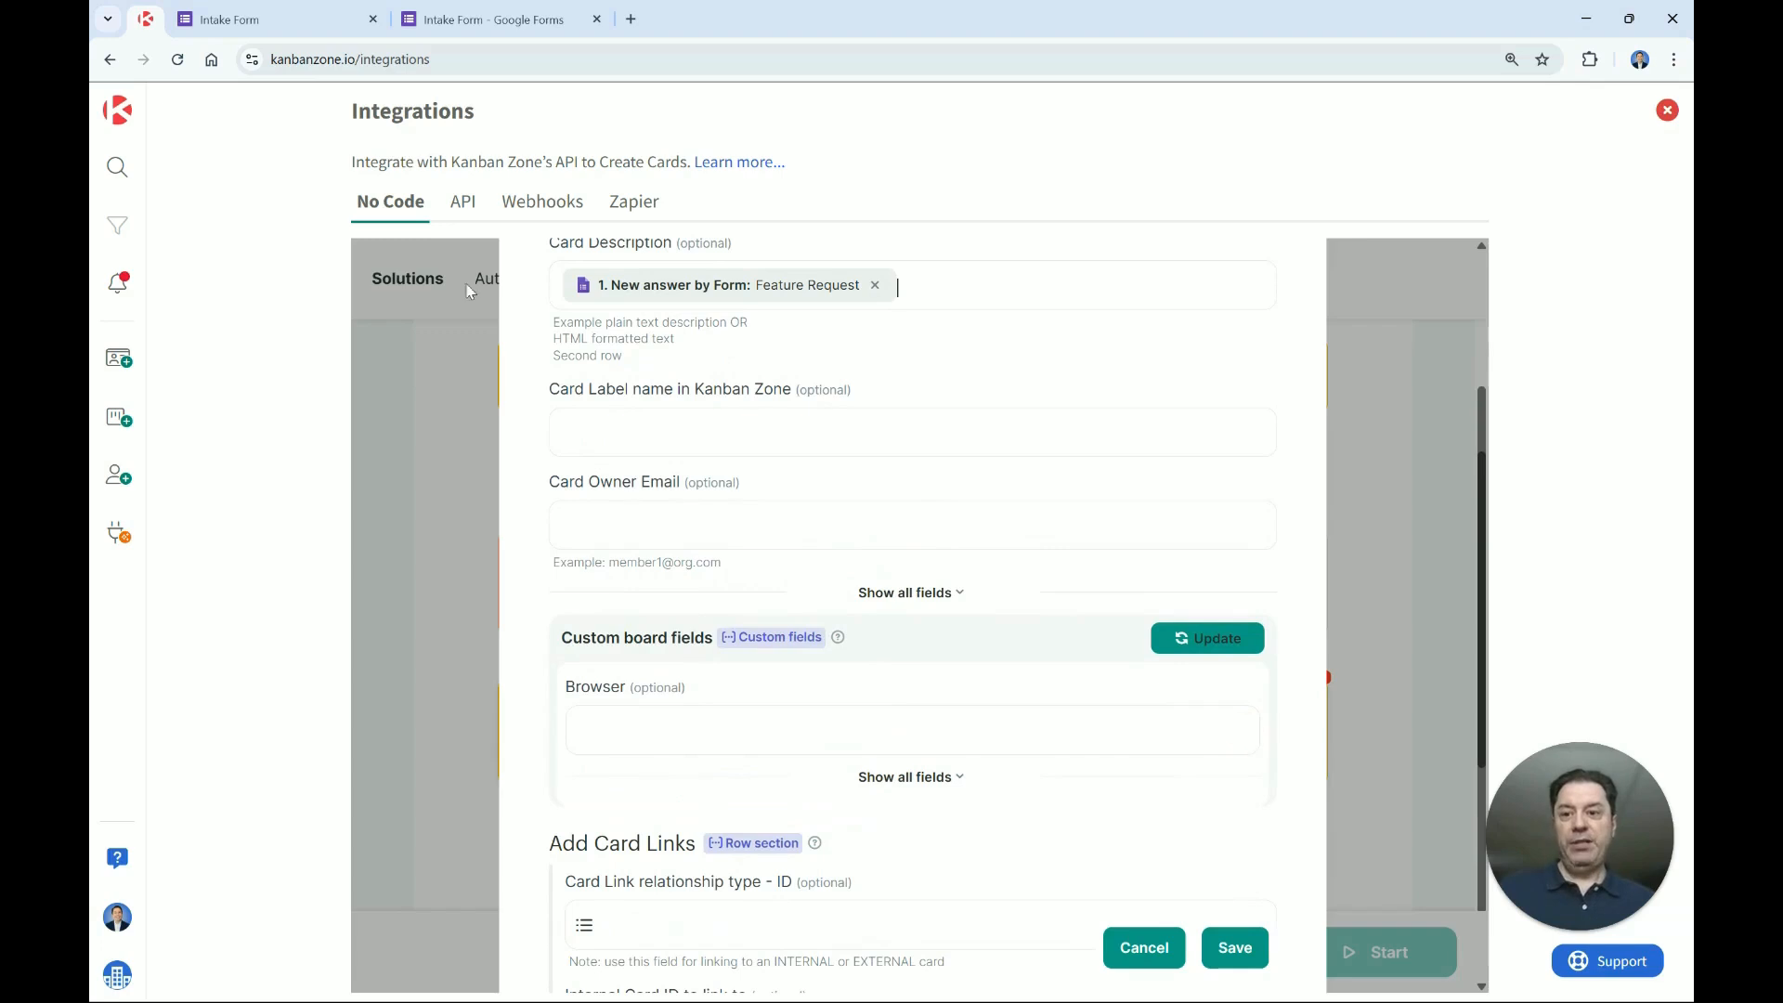
click(277, 24)
click(680, 862)
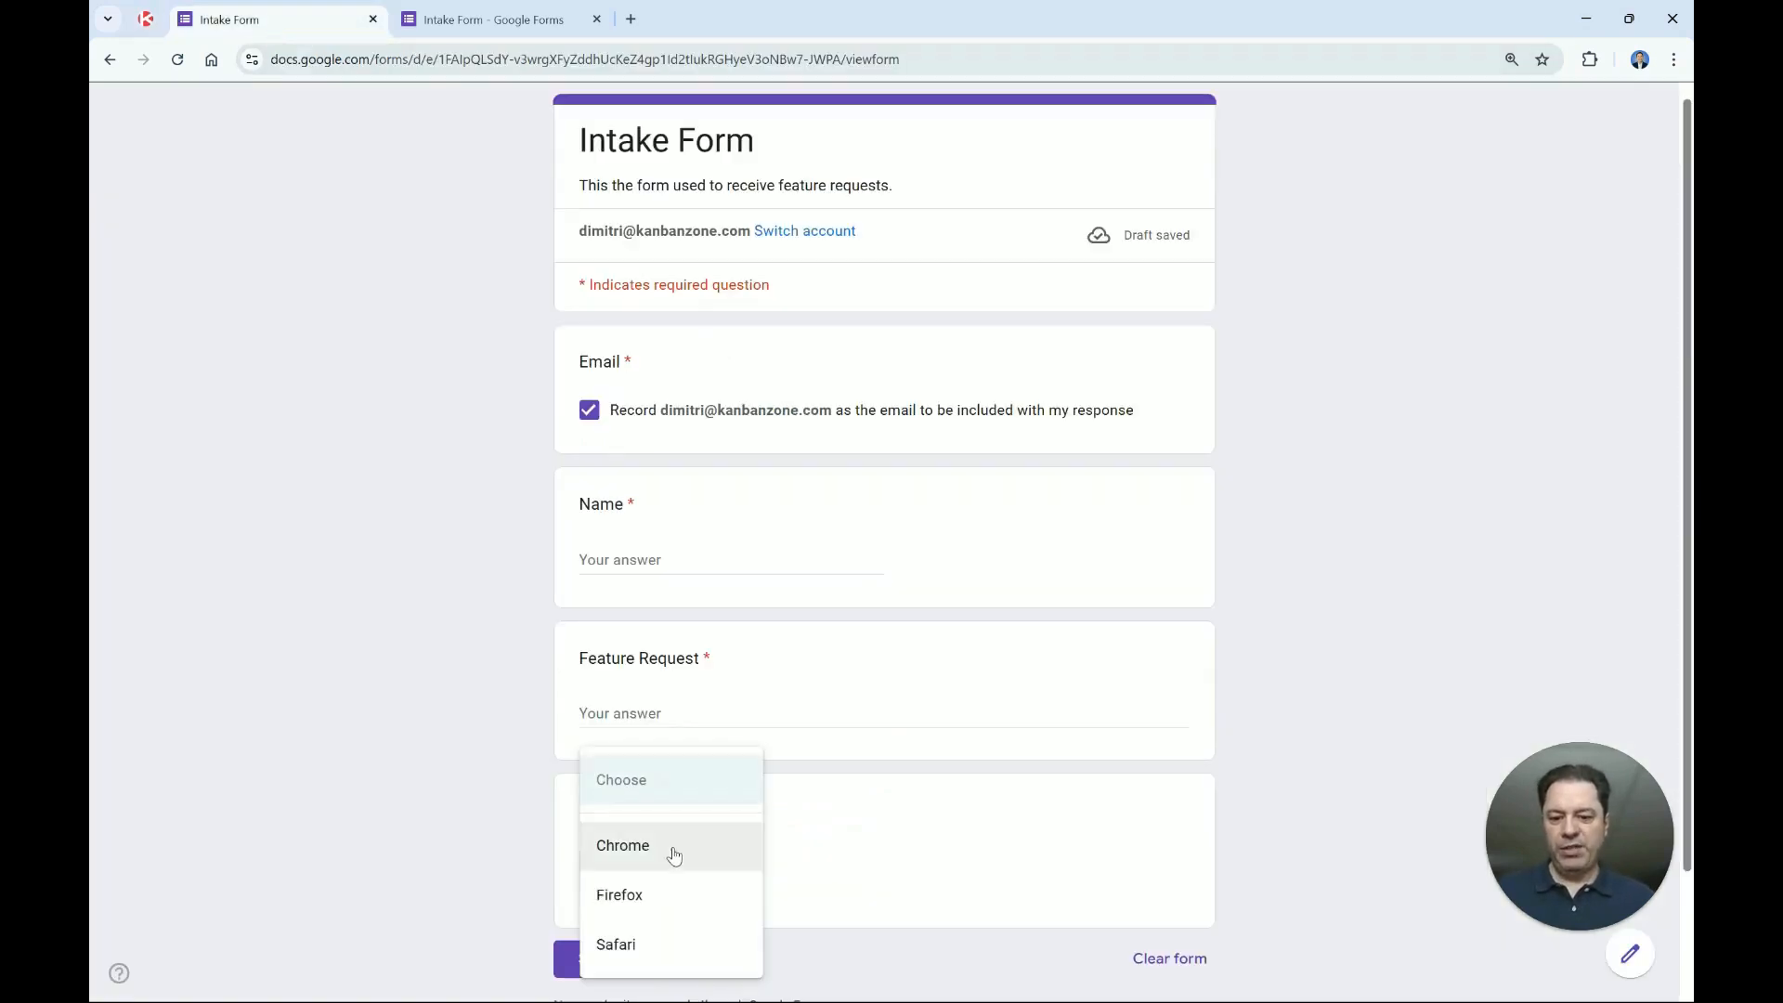
click(382, 569)
click(148, 19)
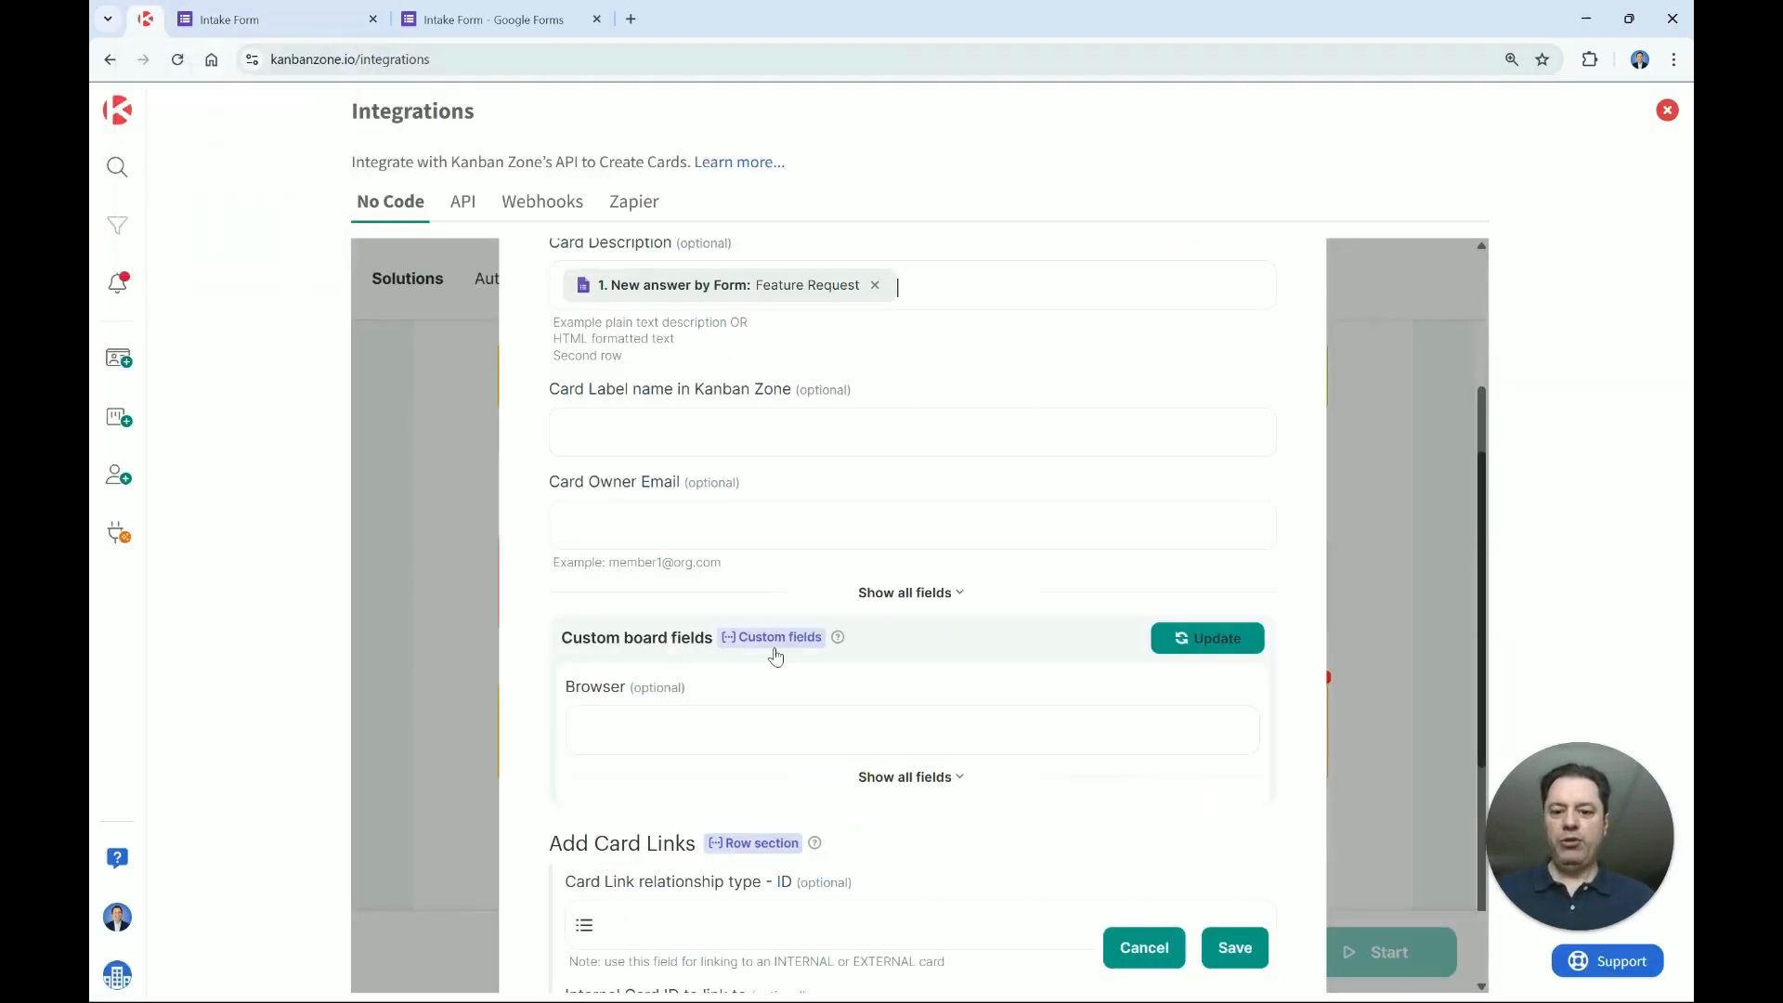
click(621, 733)
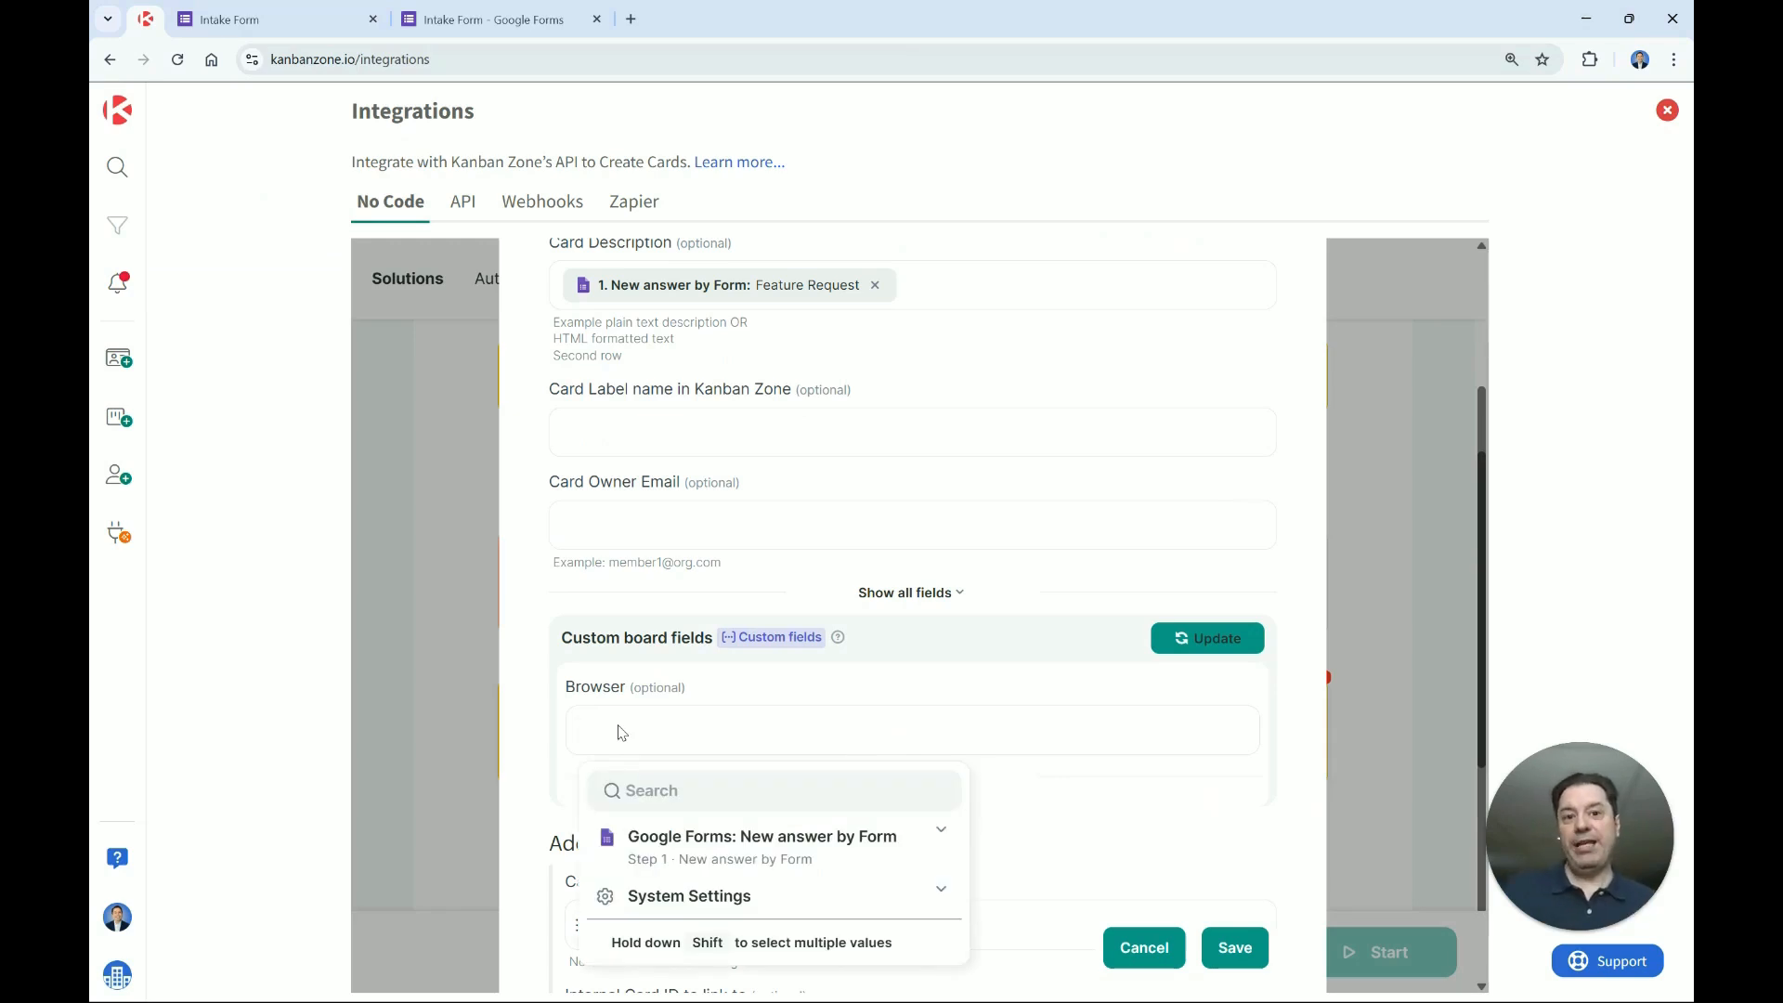
click(940, 829)
scroll(864, 847, down, 5)
click(706, 933)
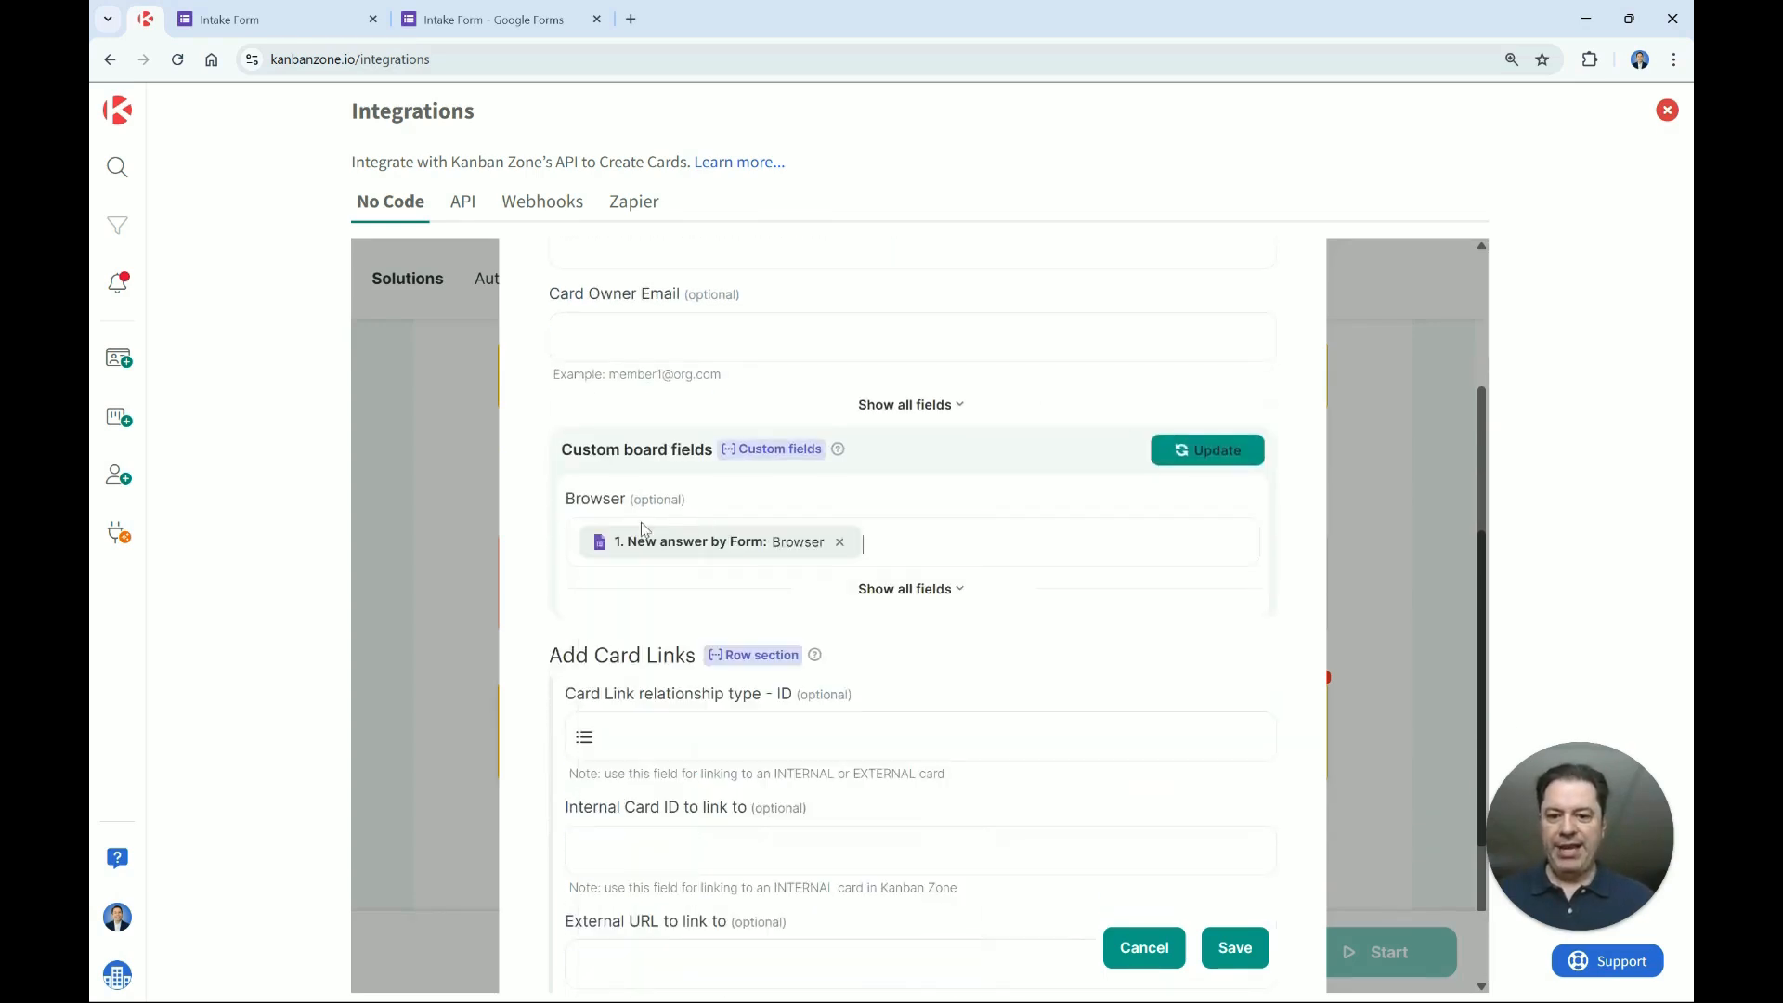
Save the reviewed Create Card field mapping and start the Google Forms & Kanban Zone automation.
scroll(703, 557, up, 3)
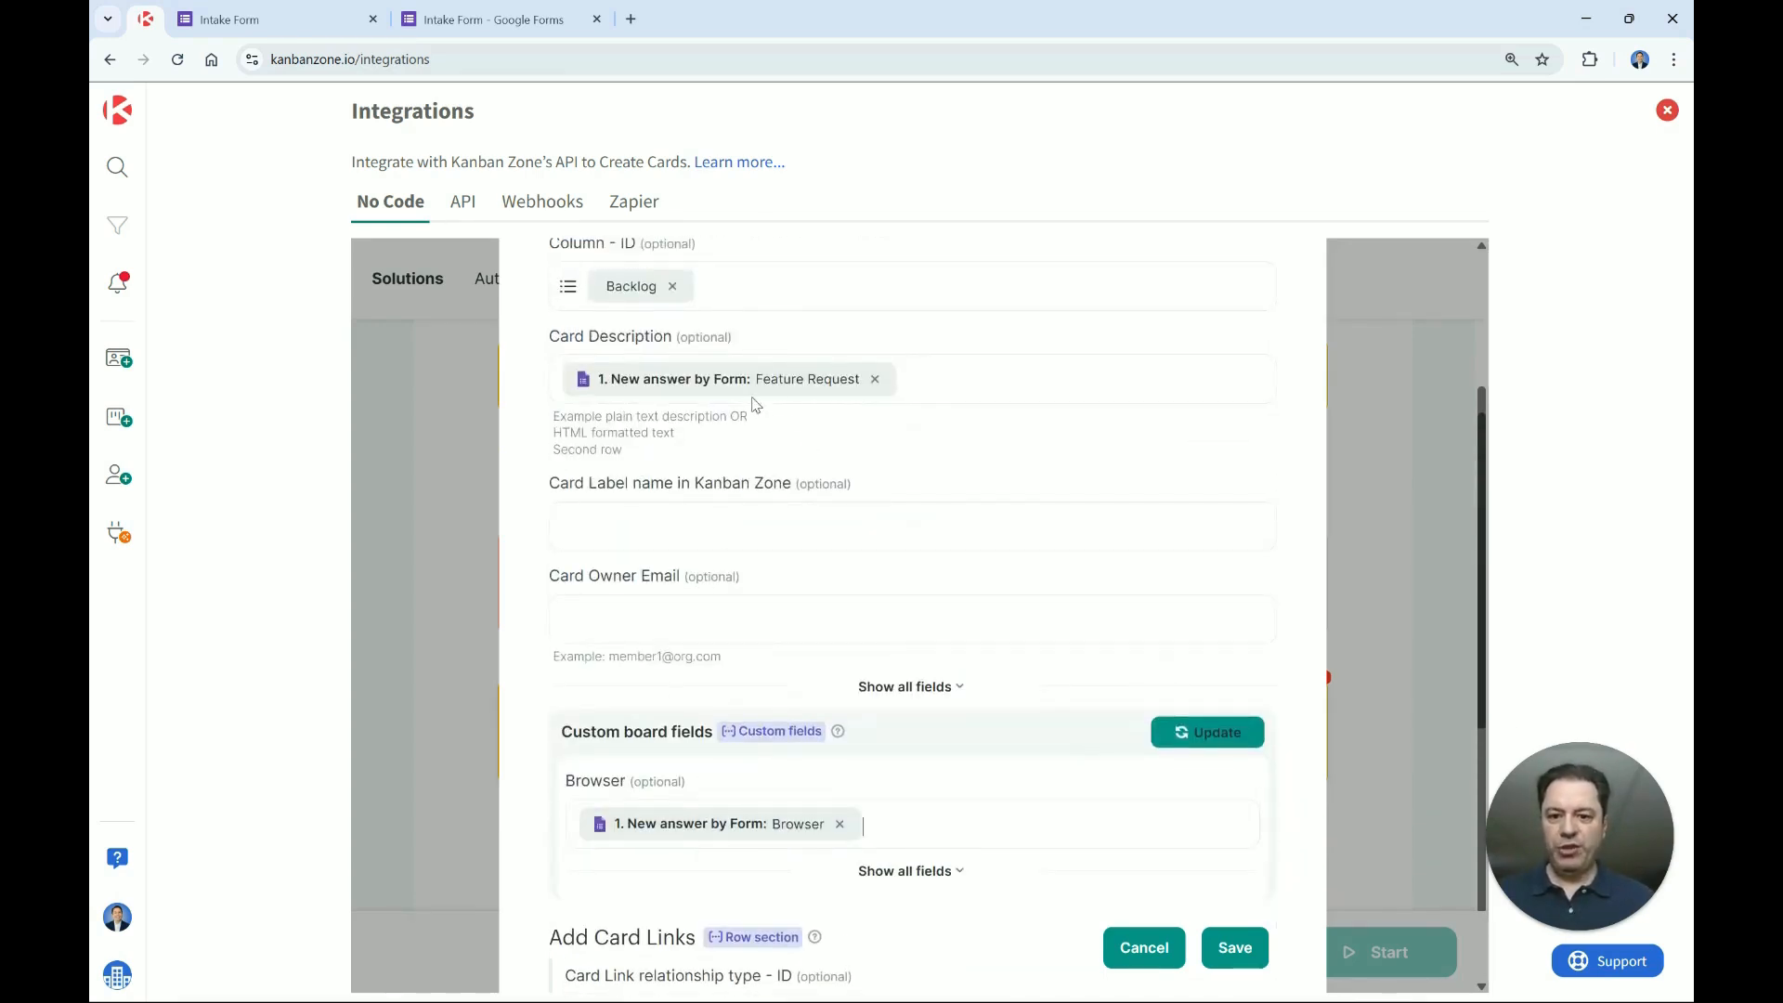
scroll(733, 603, down, 2)
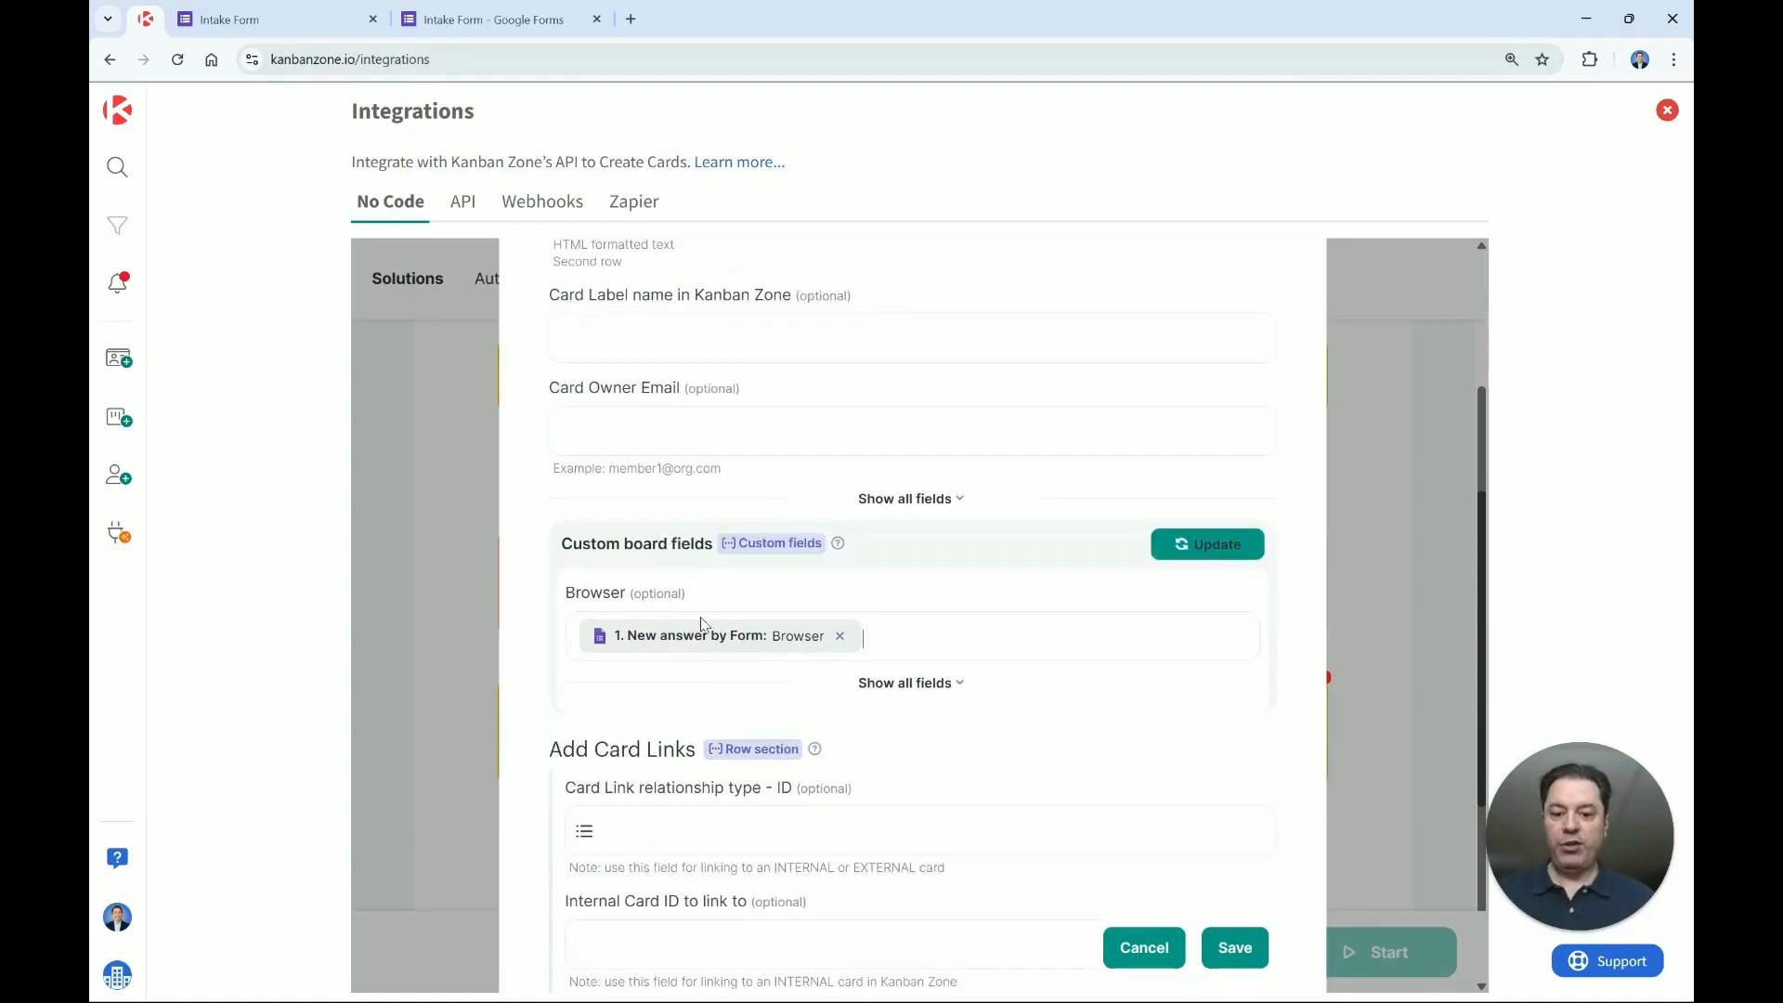
scroll(715, 624, up, 6)
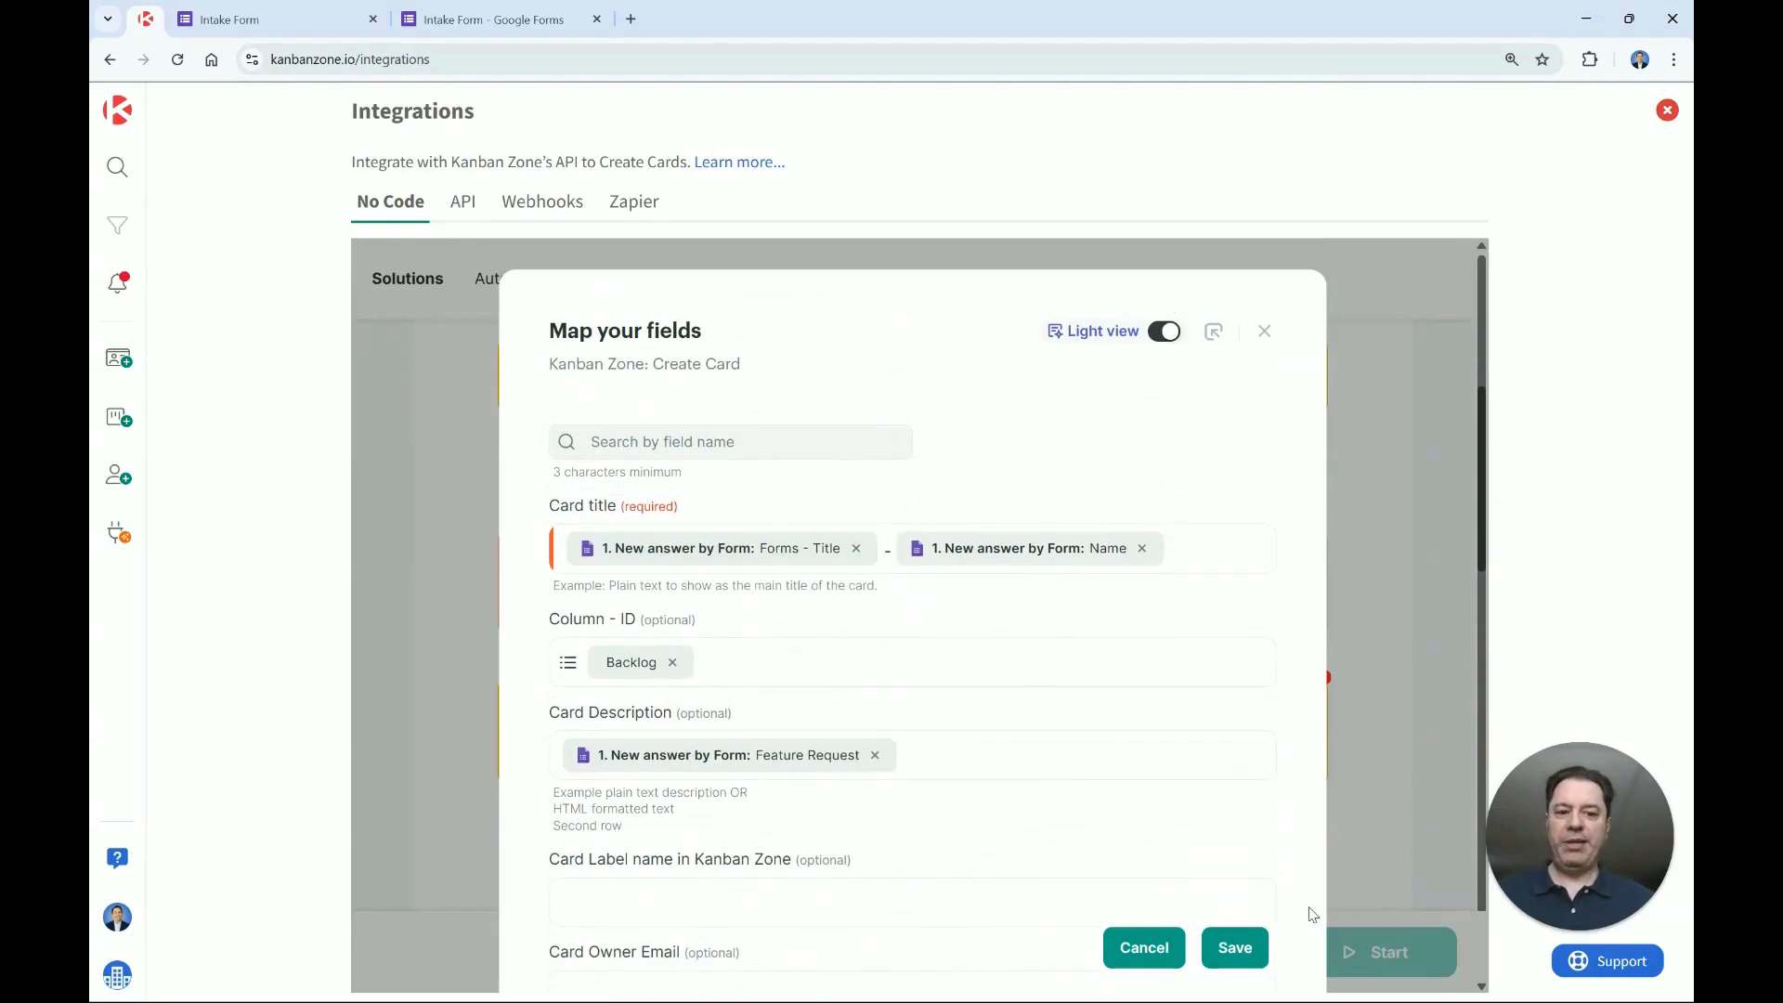
click(1238, 949)
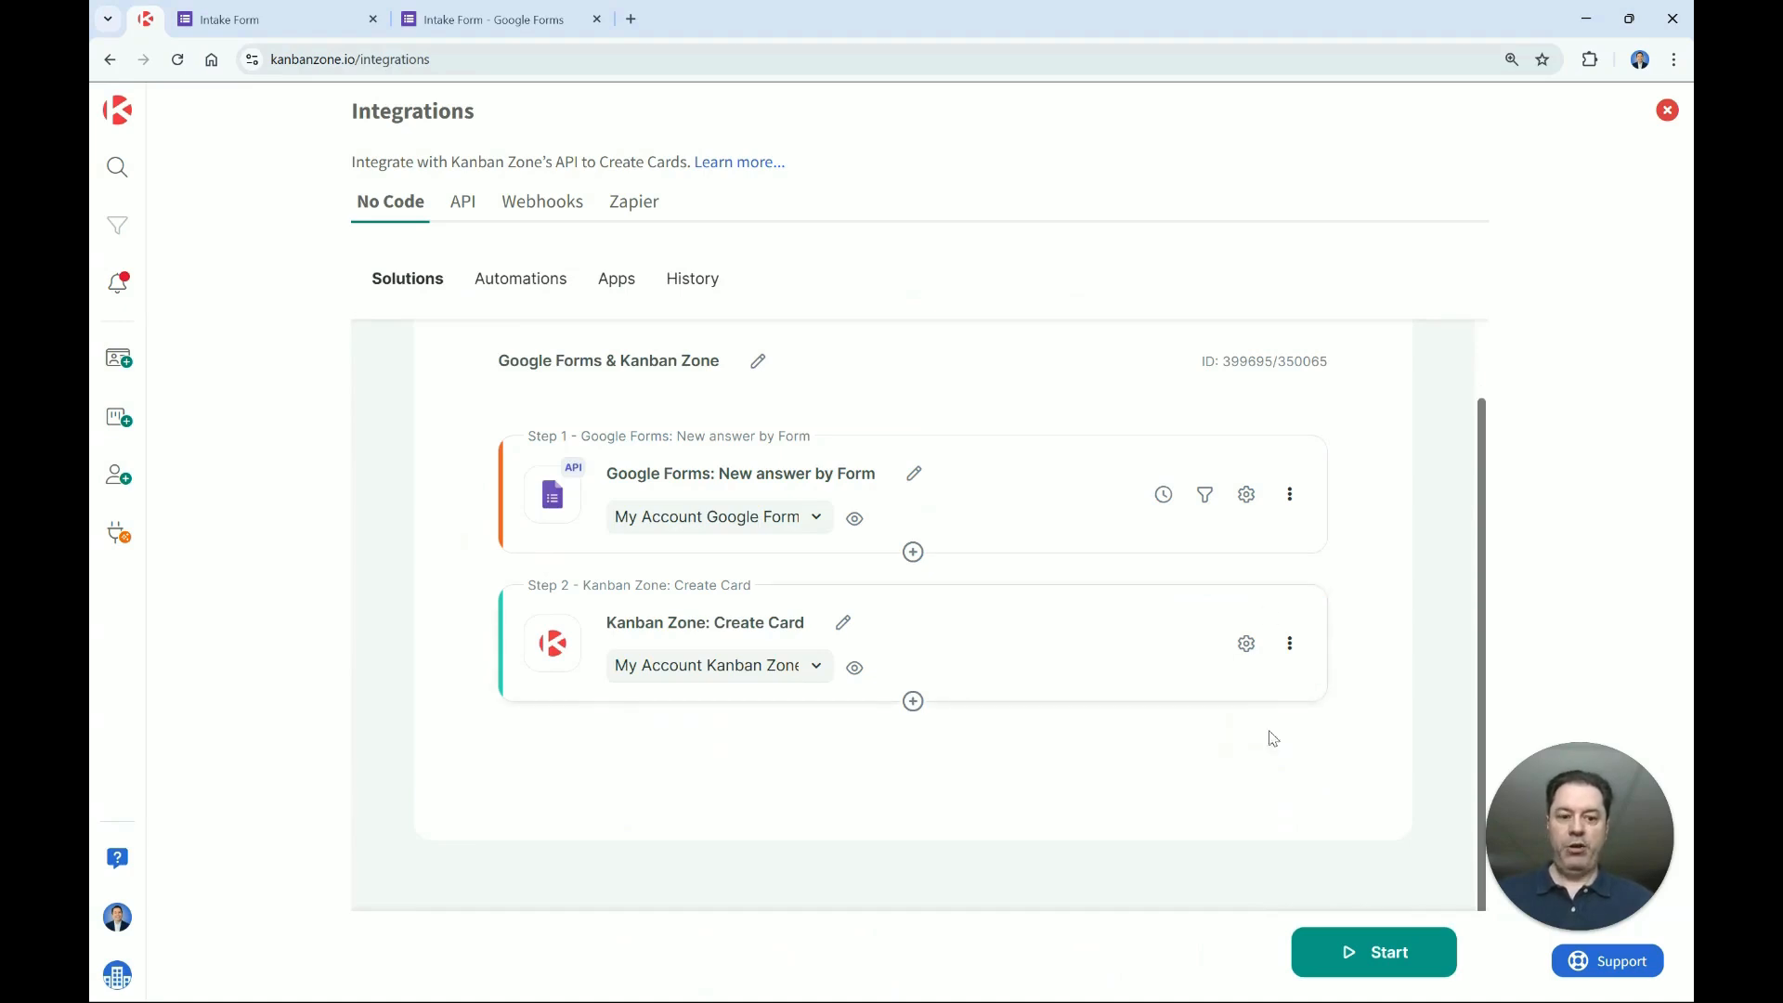
click(1369, 962)
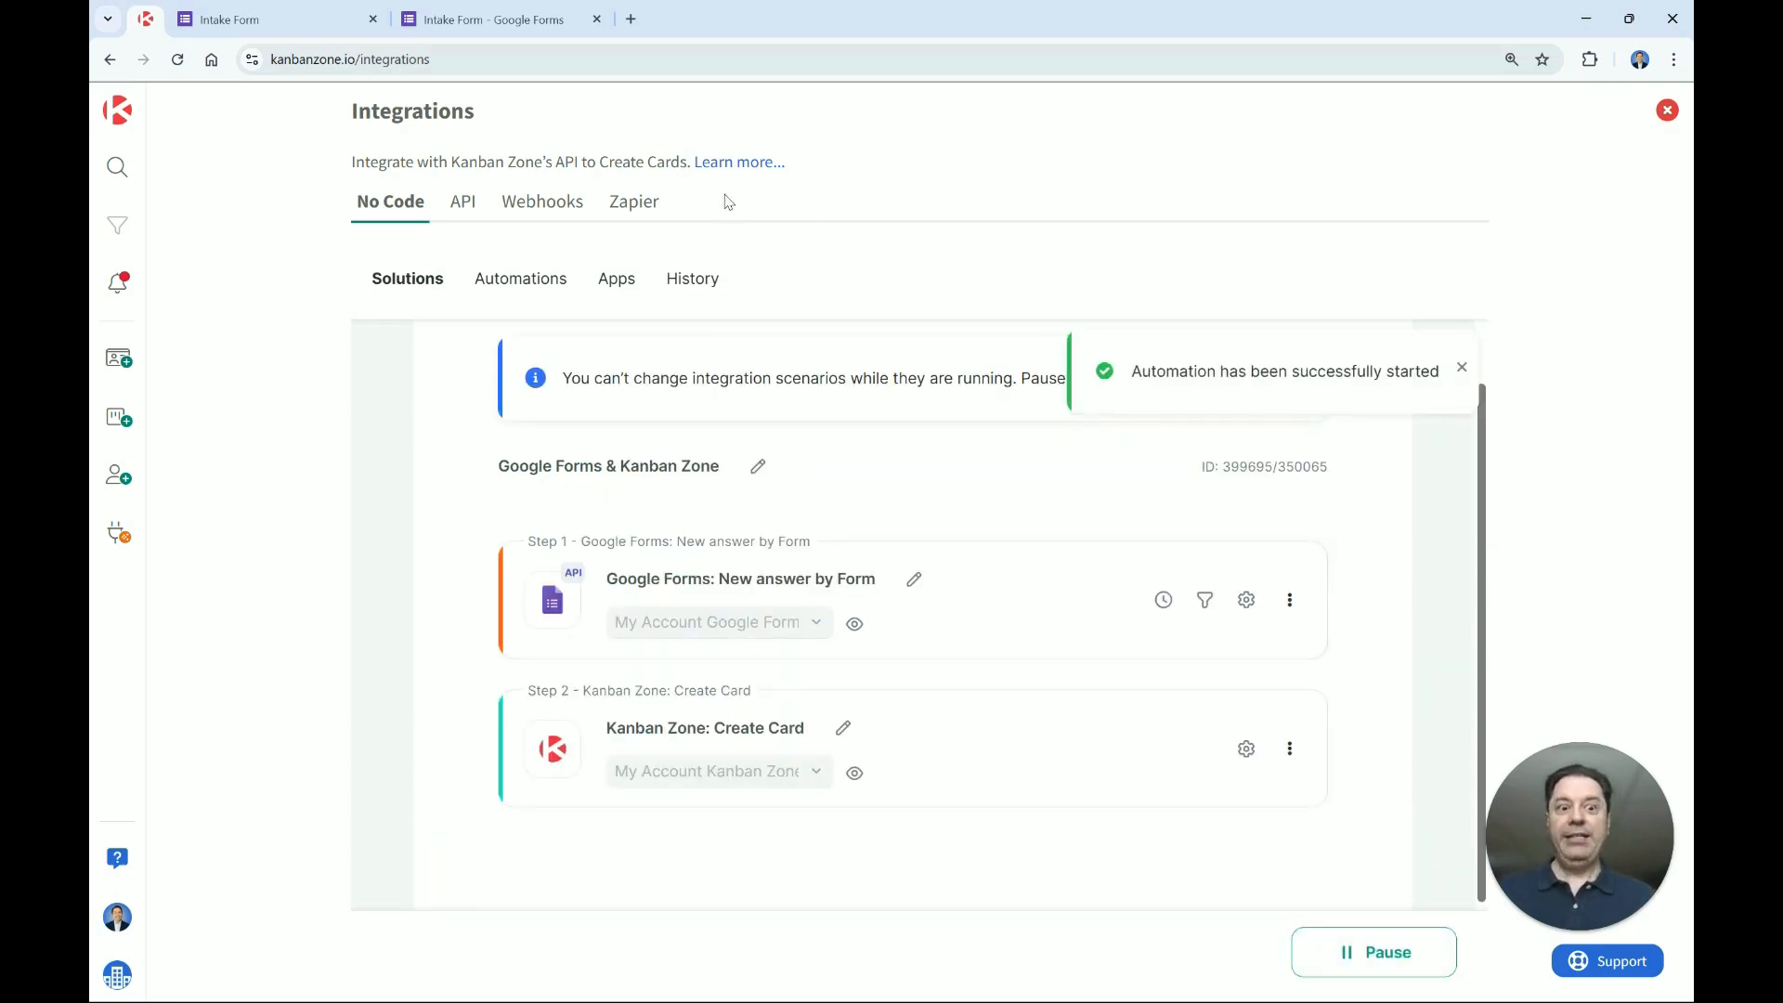
click(1667, 110)
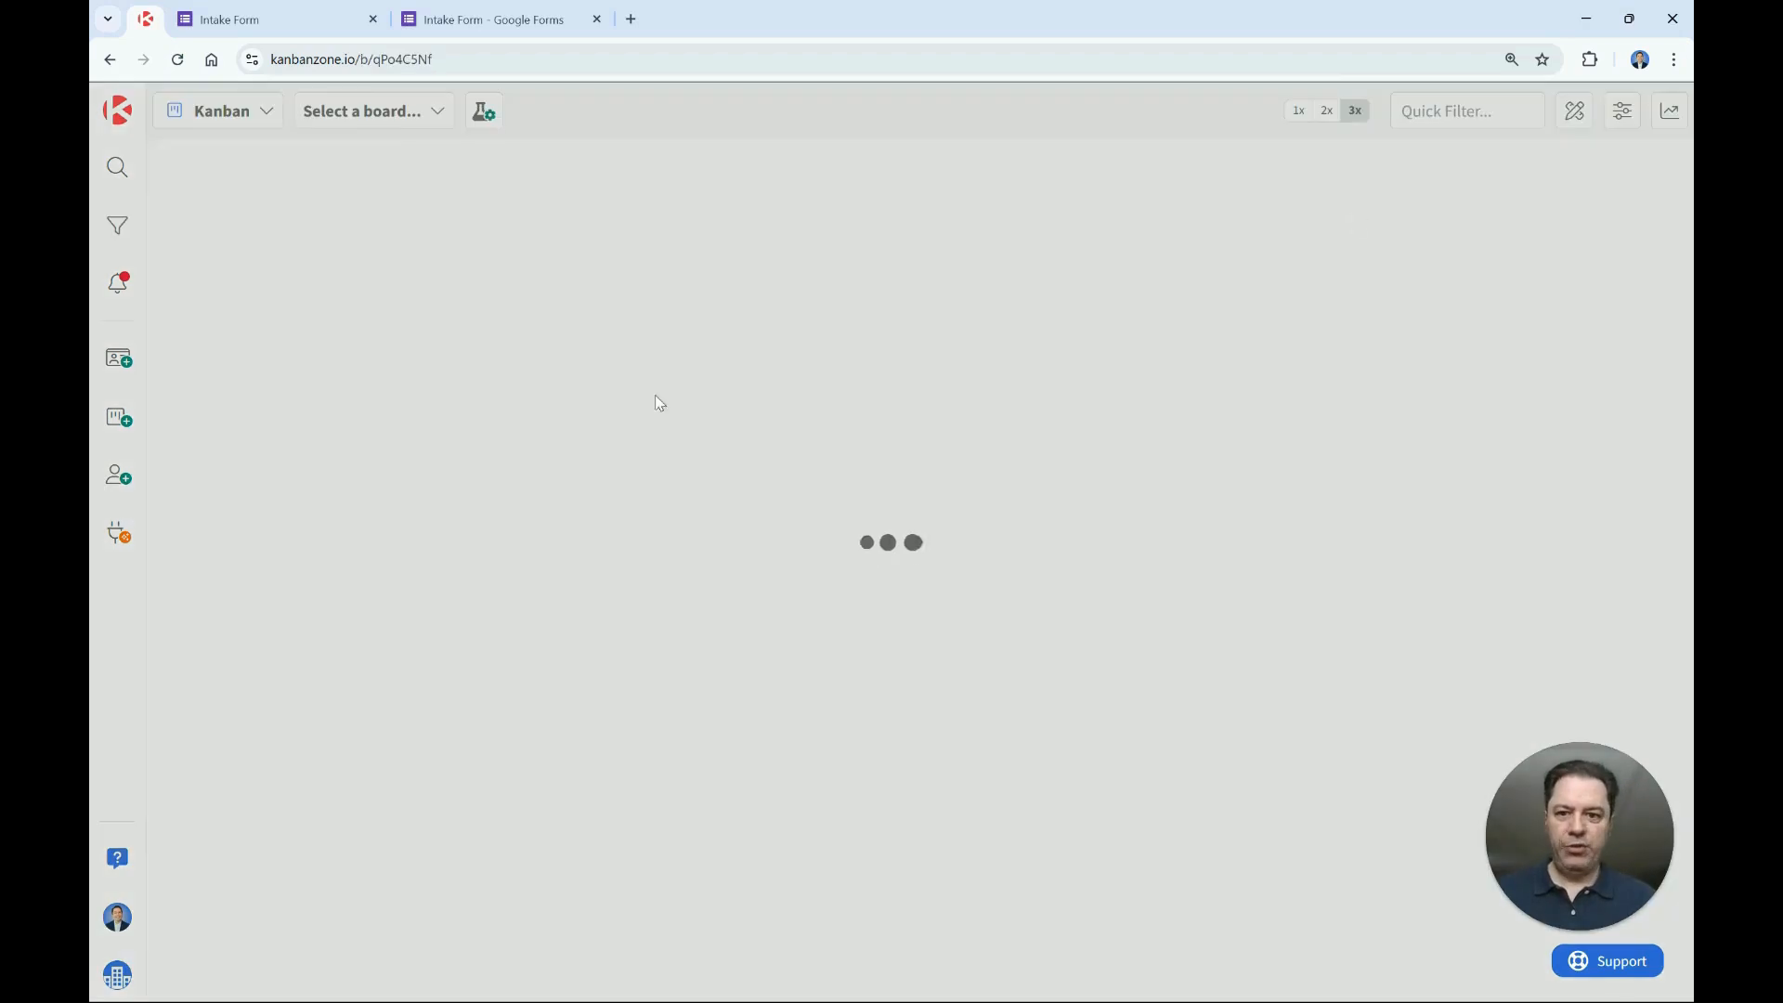
Submit a test response on the live Intake Form with the requester's name, the feature request "more integrations!!!" and the browser Chrome.
click(260, 17)
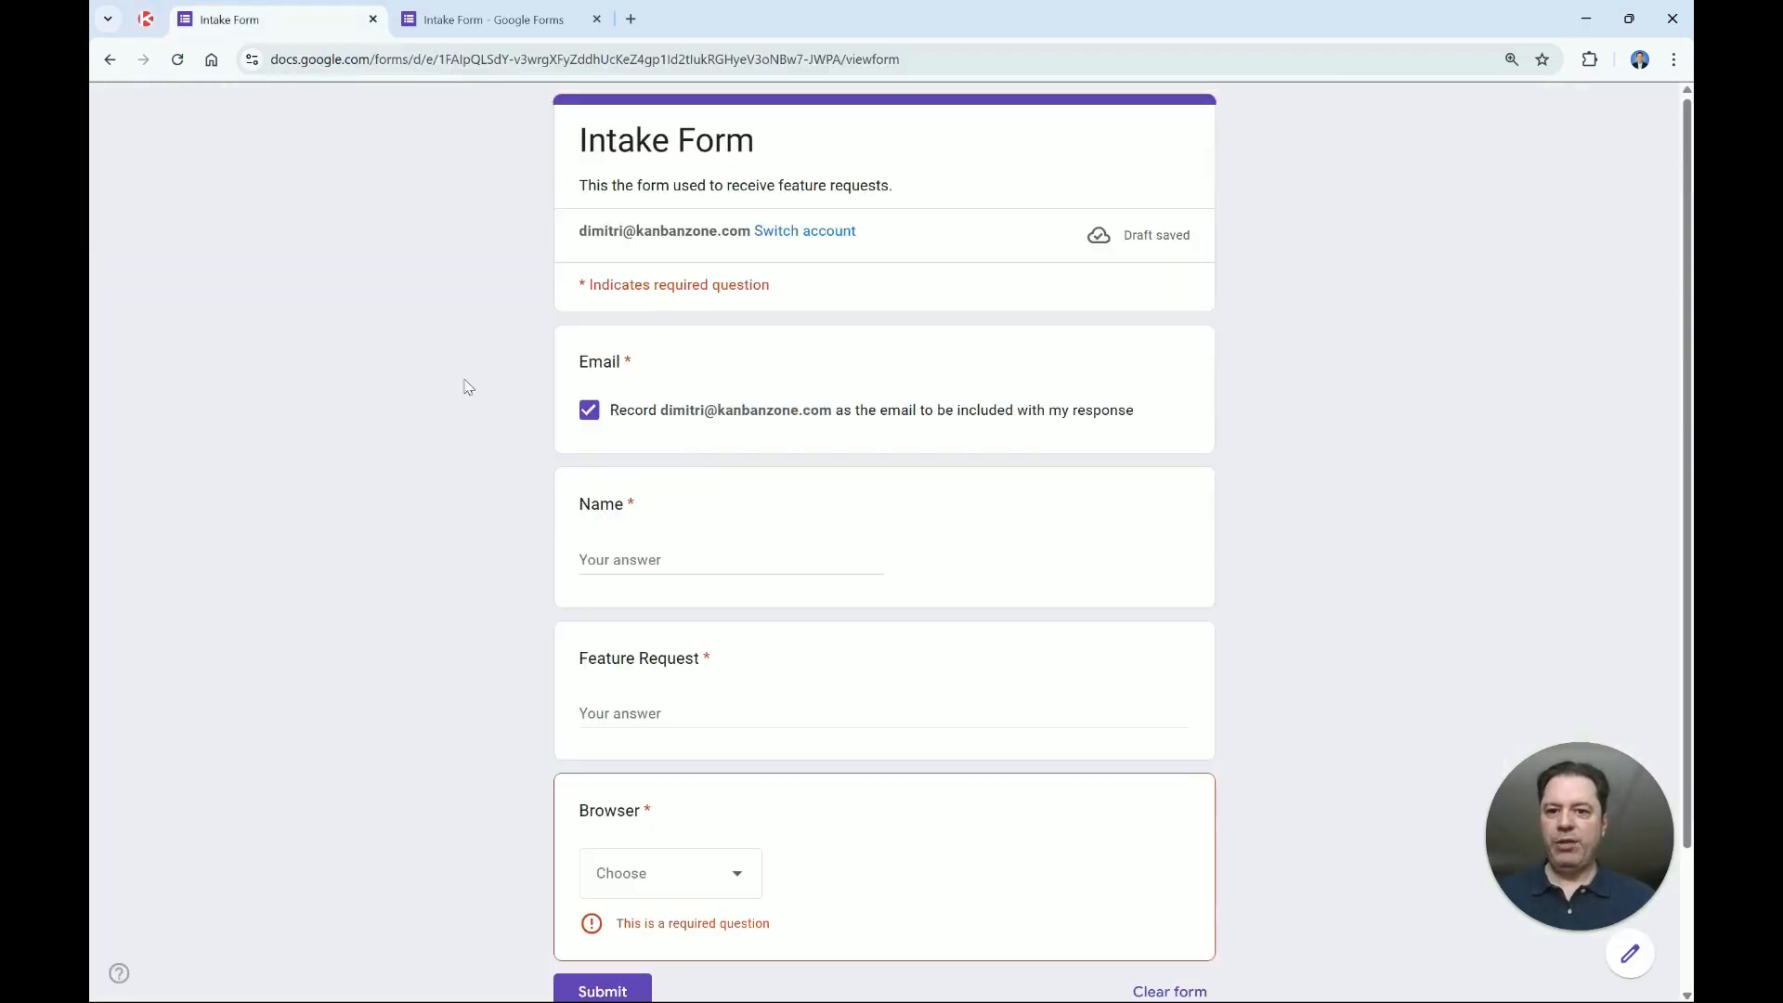
click(665, 560)
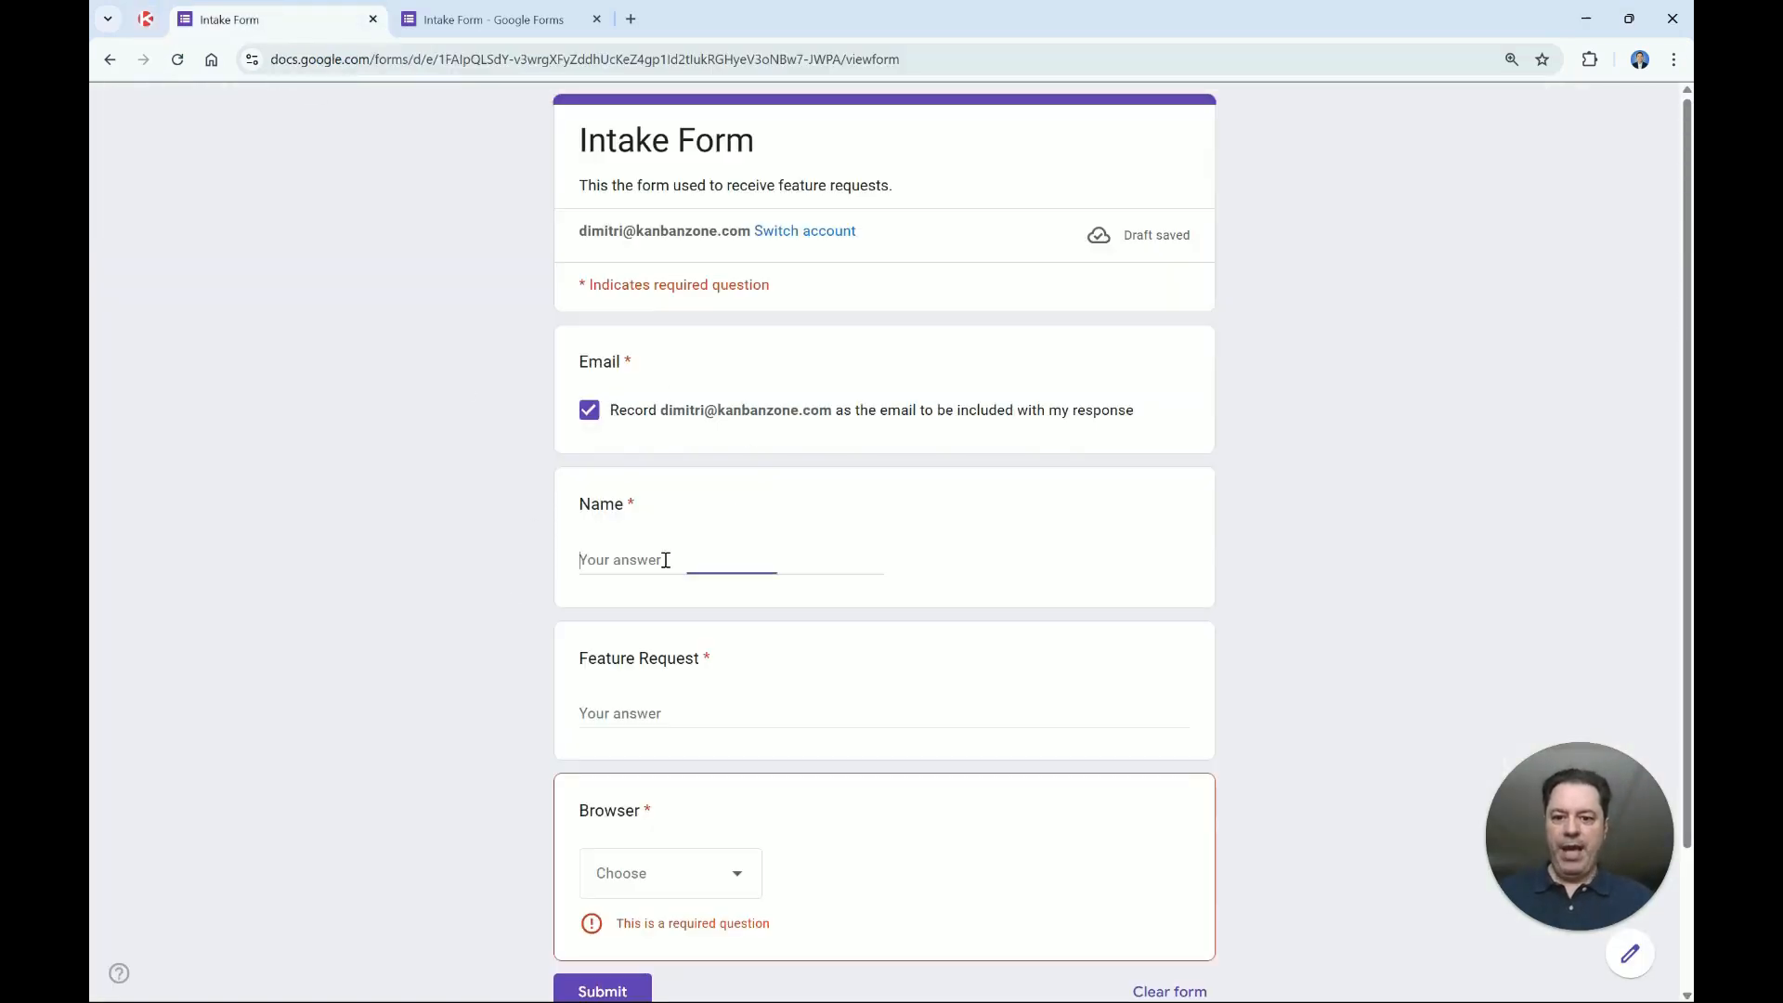
text(Dimitri P)
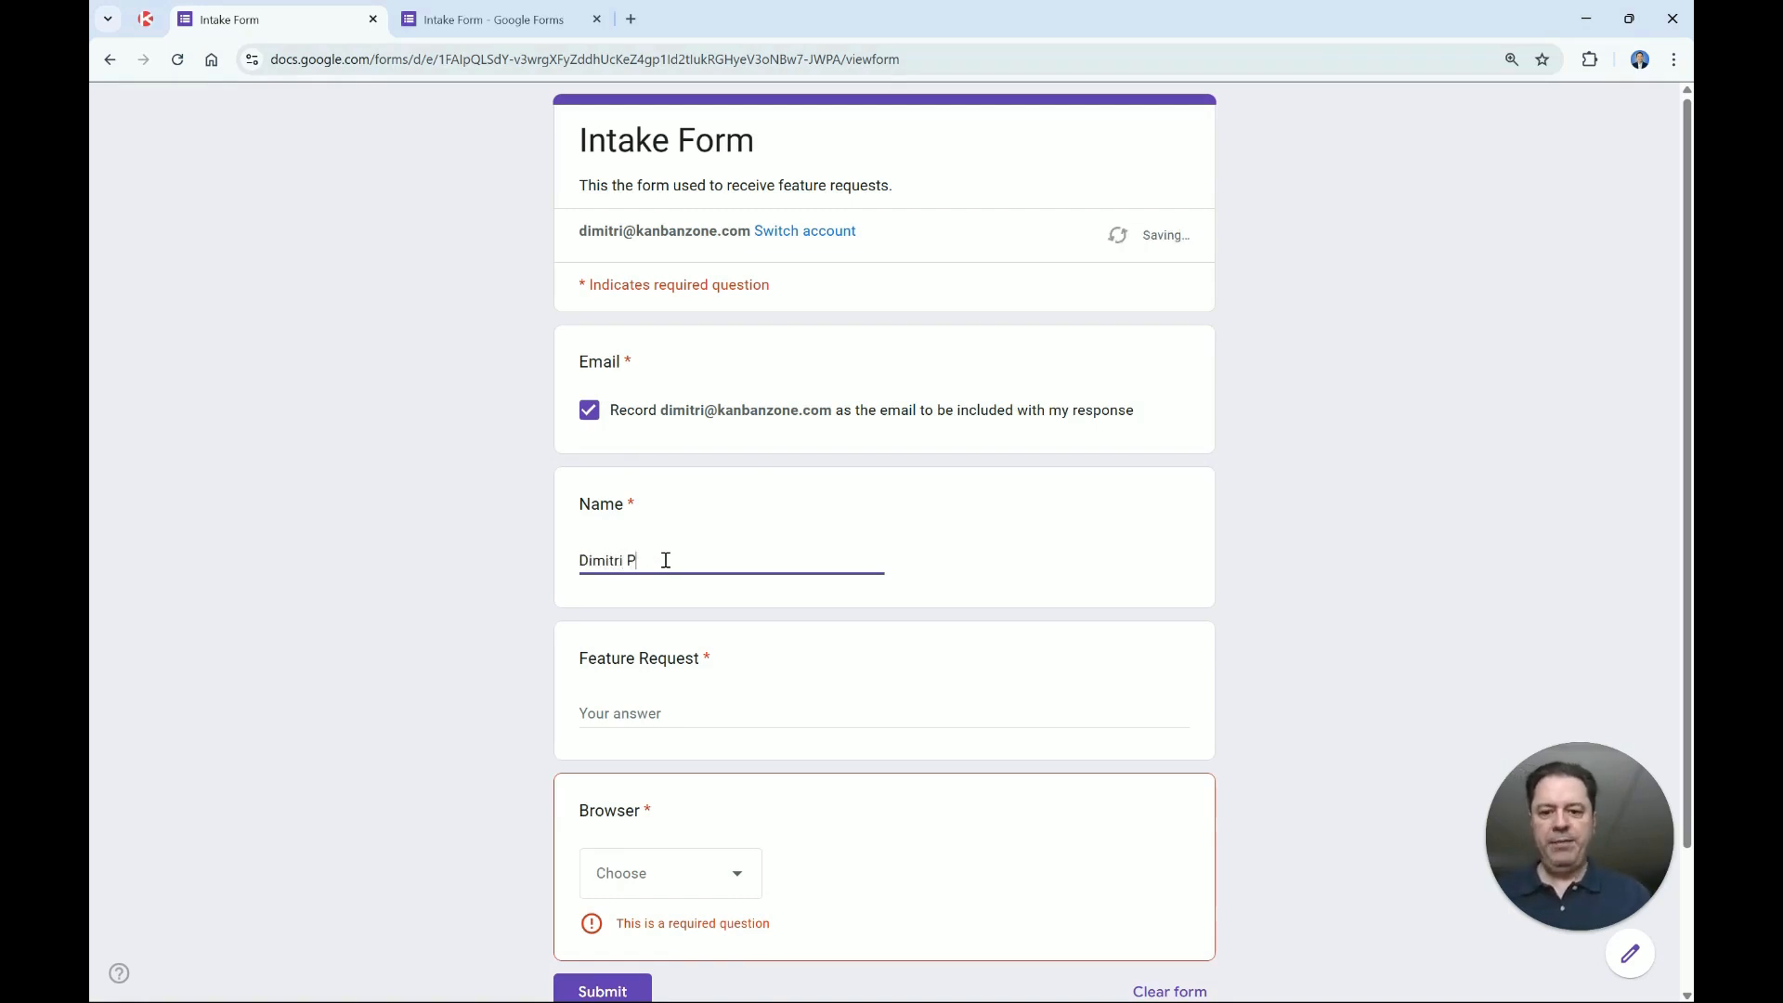
click(647, 712)
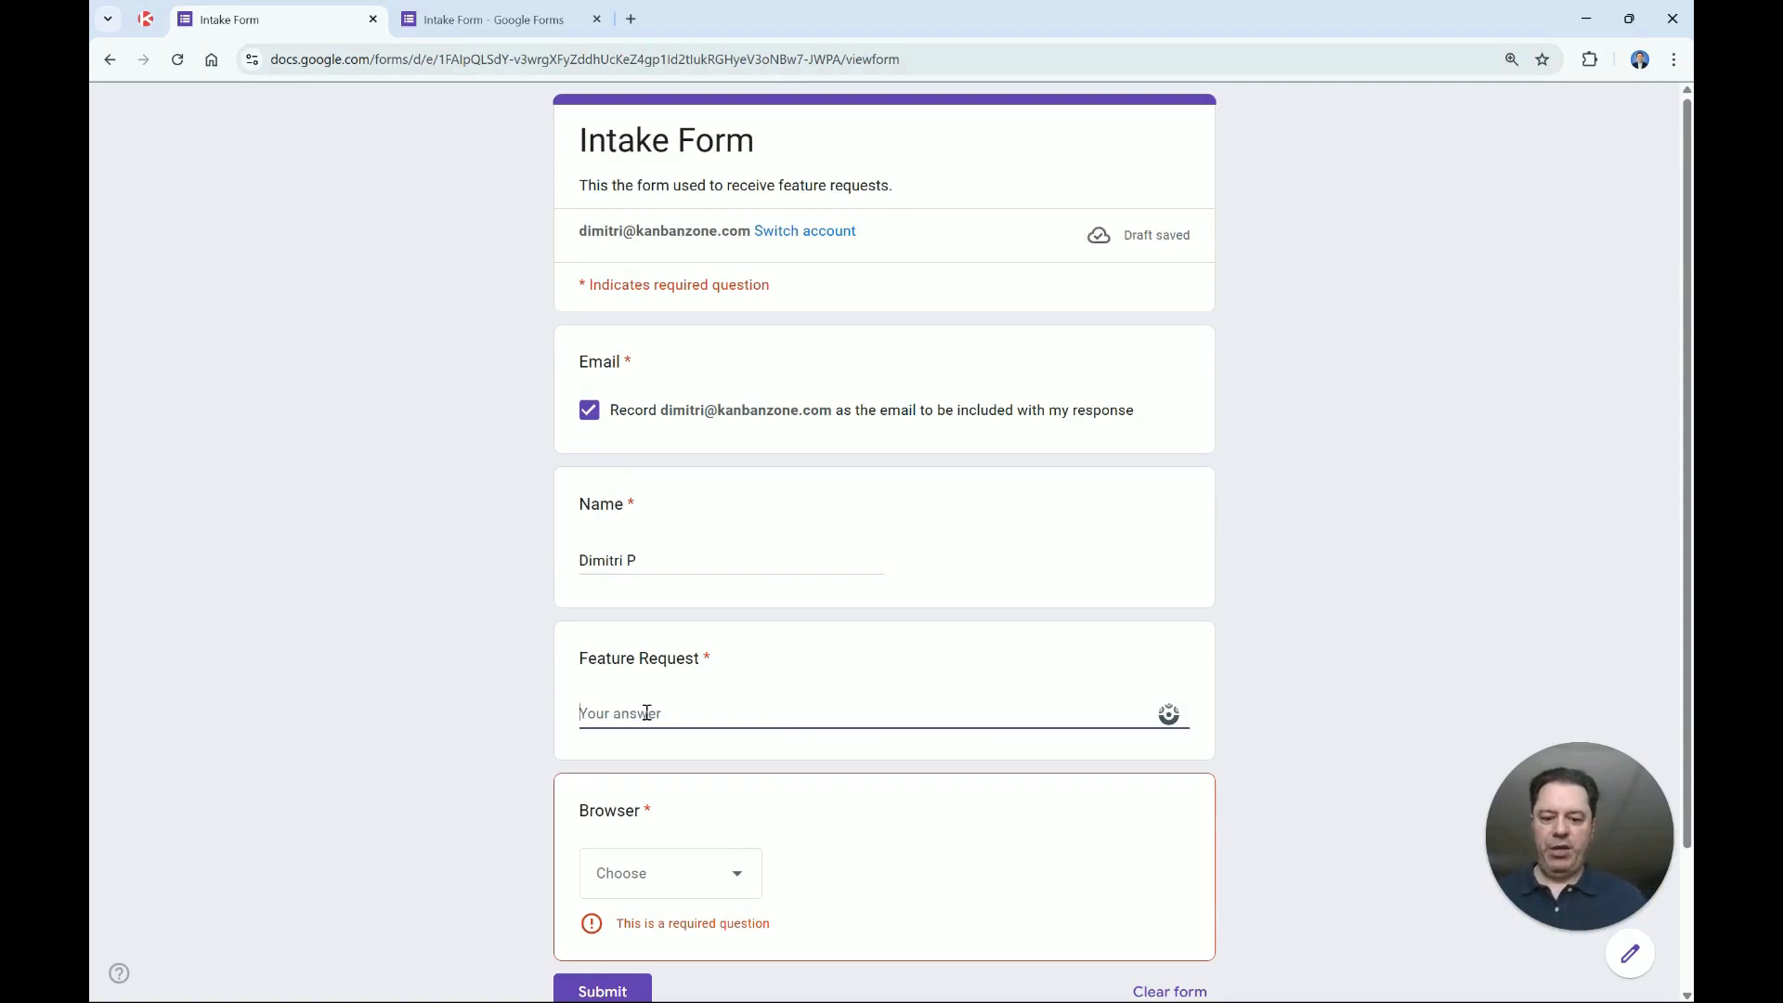
text(more integrations!!!)
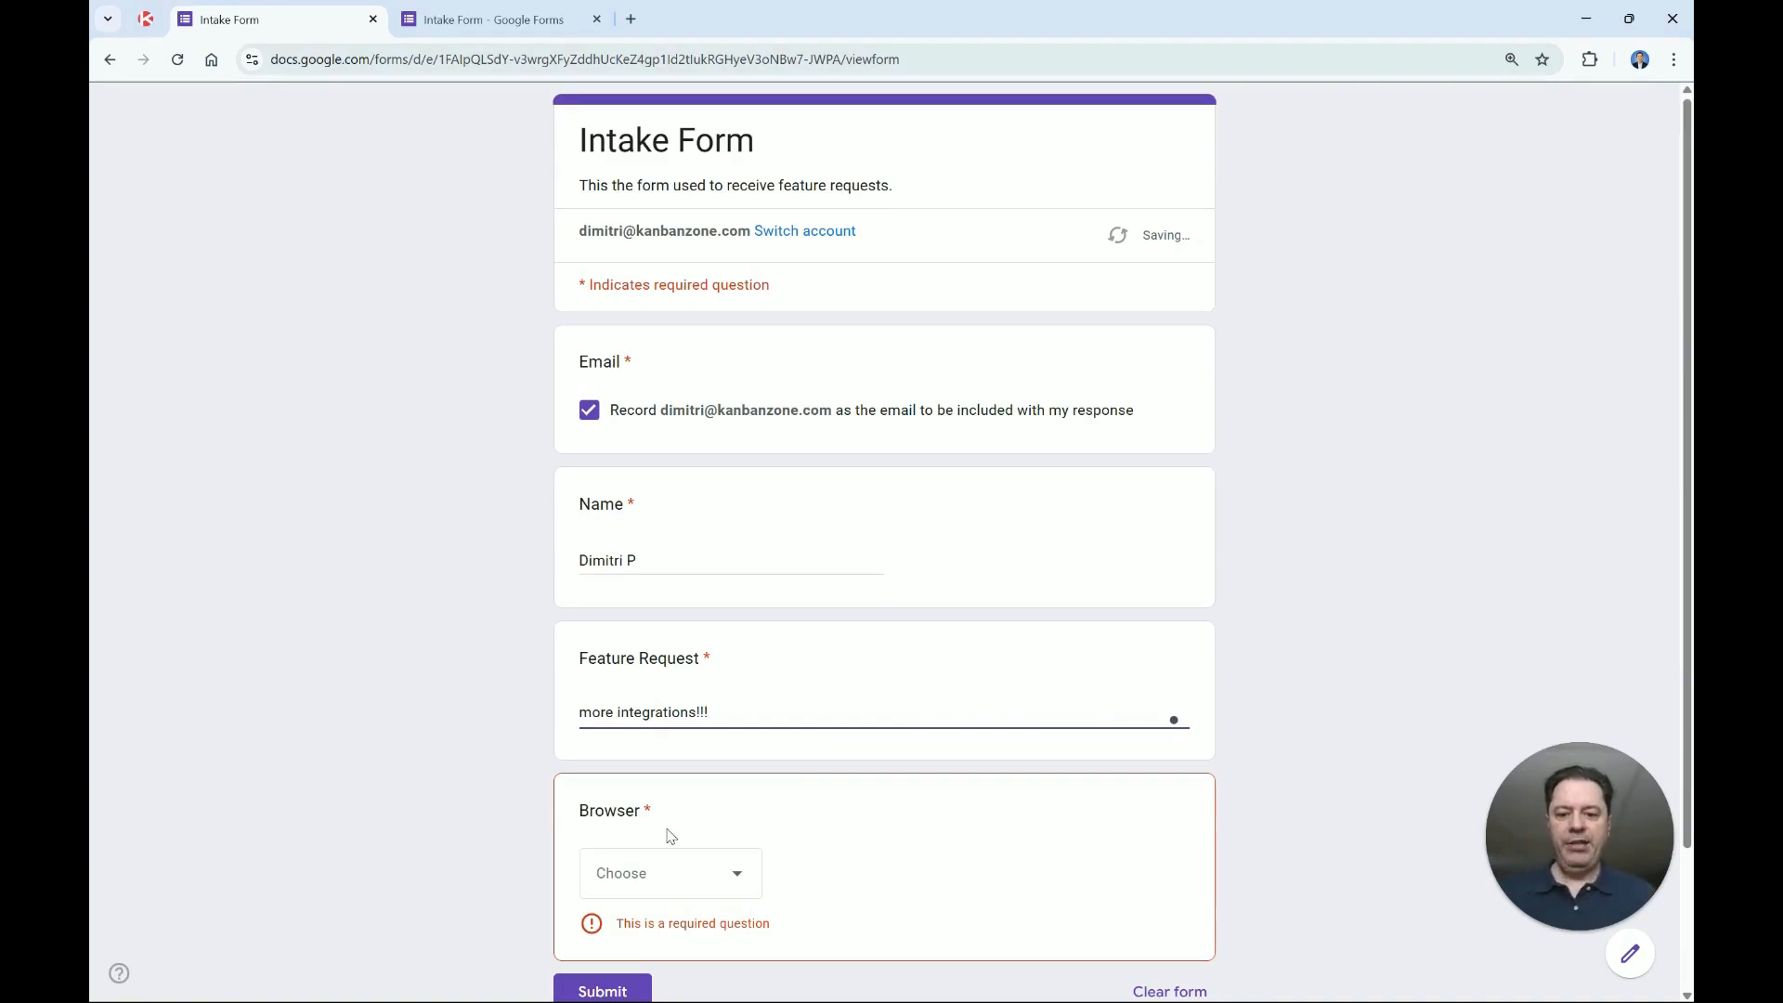
click(701, 880)
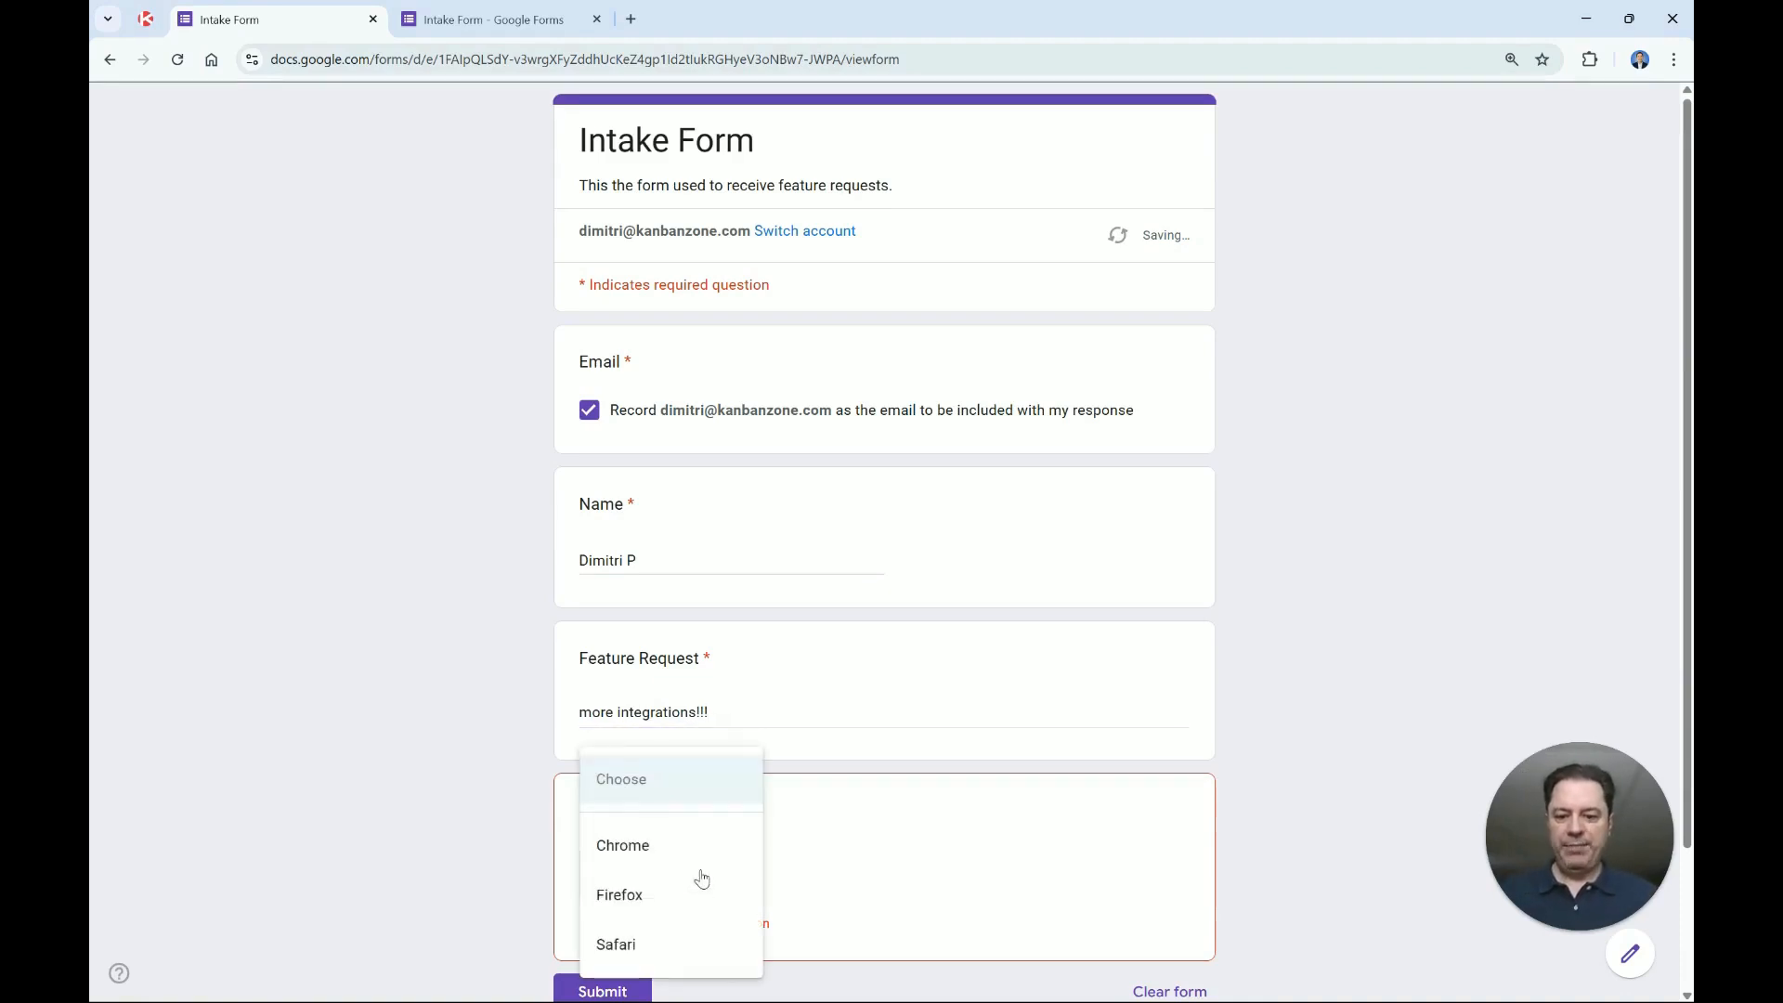
click(684, 867)
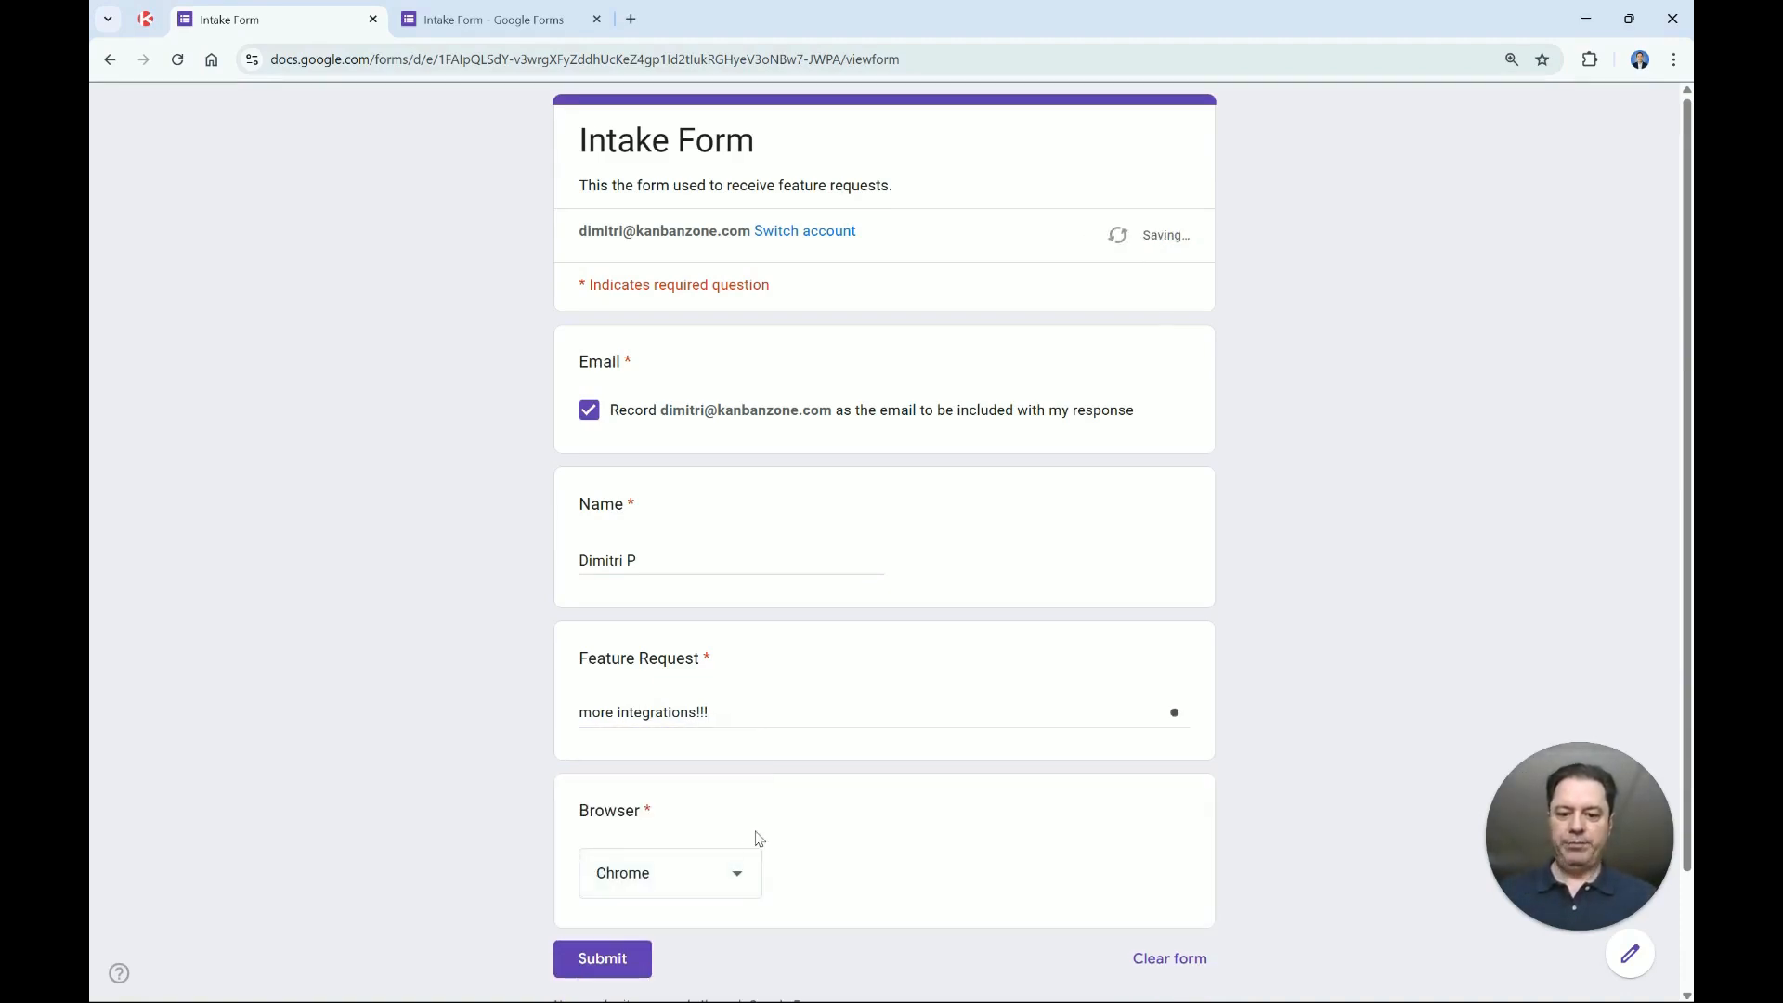
click(602, 962)
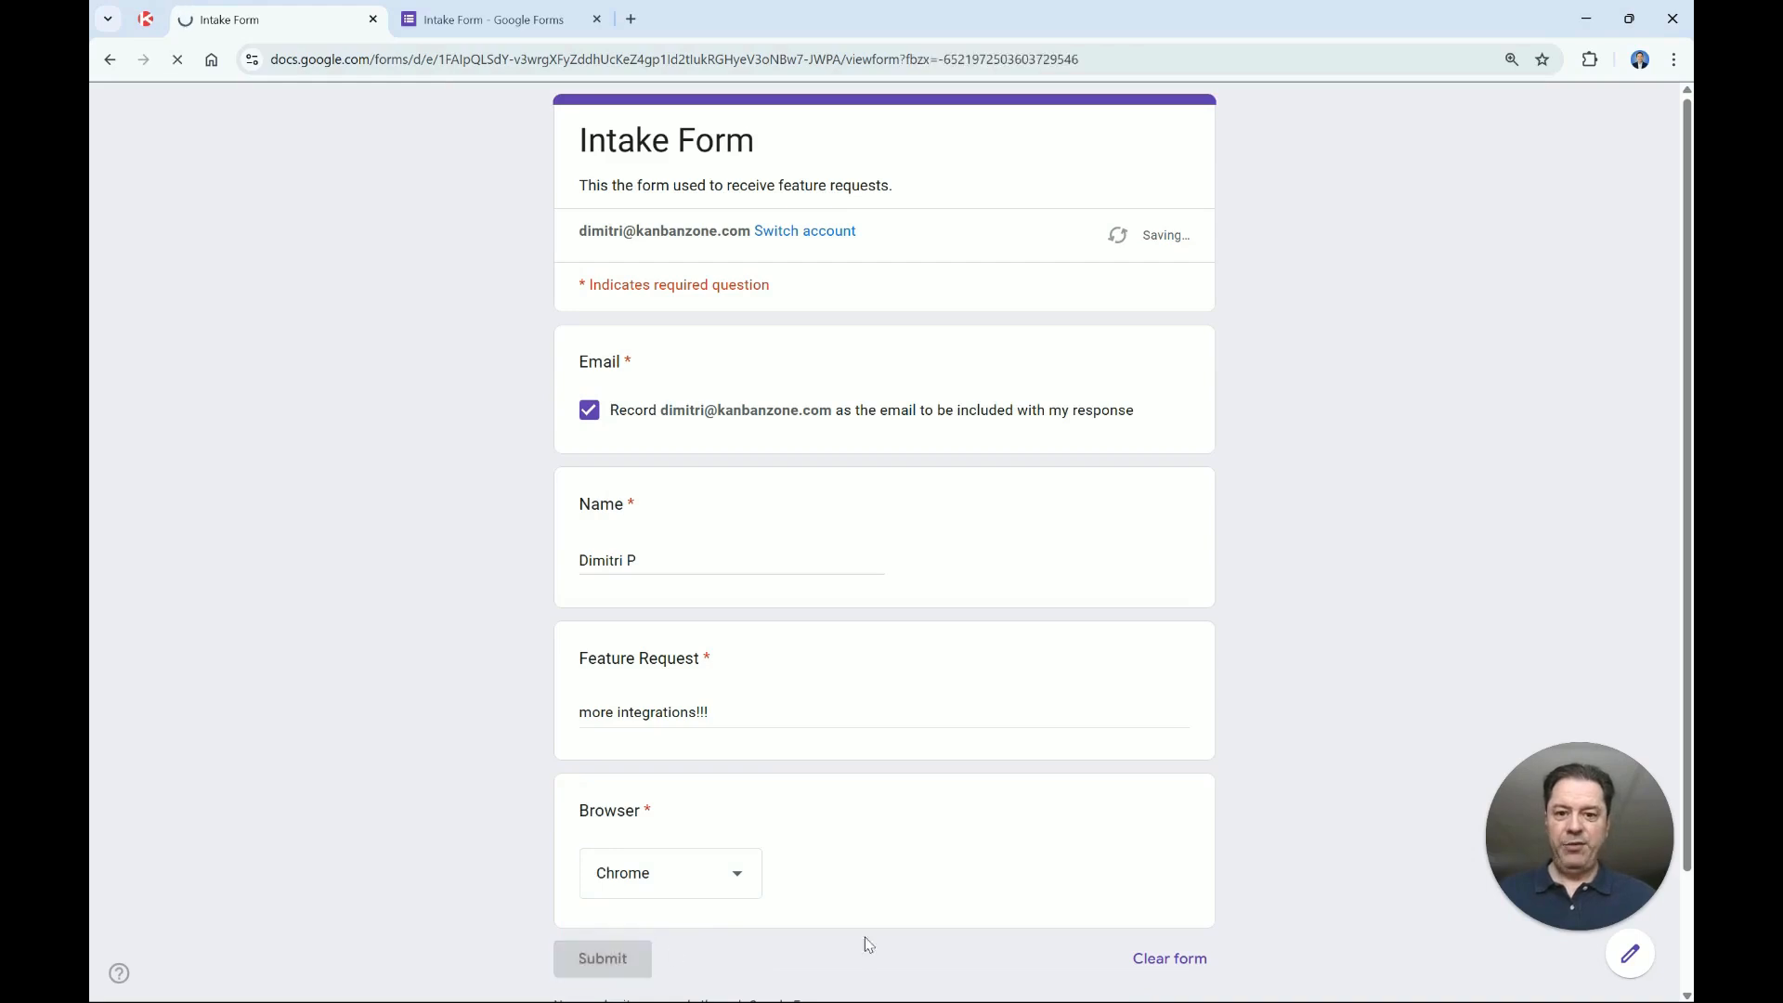
In Kanban Zone, open the new Intake Form card in the Feature Requests Backlog and check its title, description and Browser custom field.
click(148, 20)
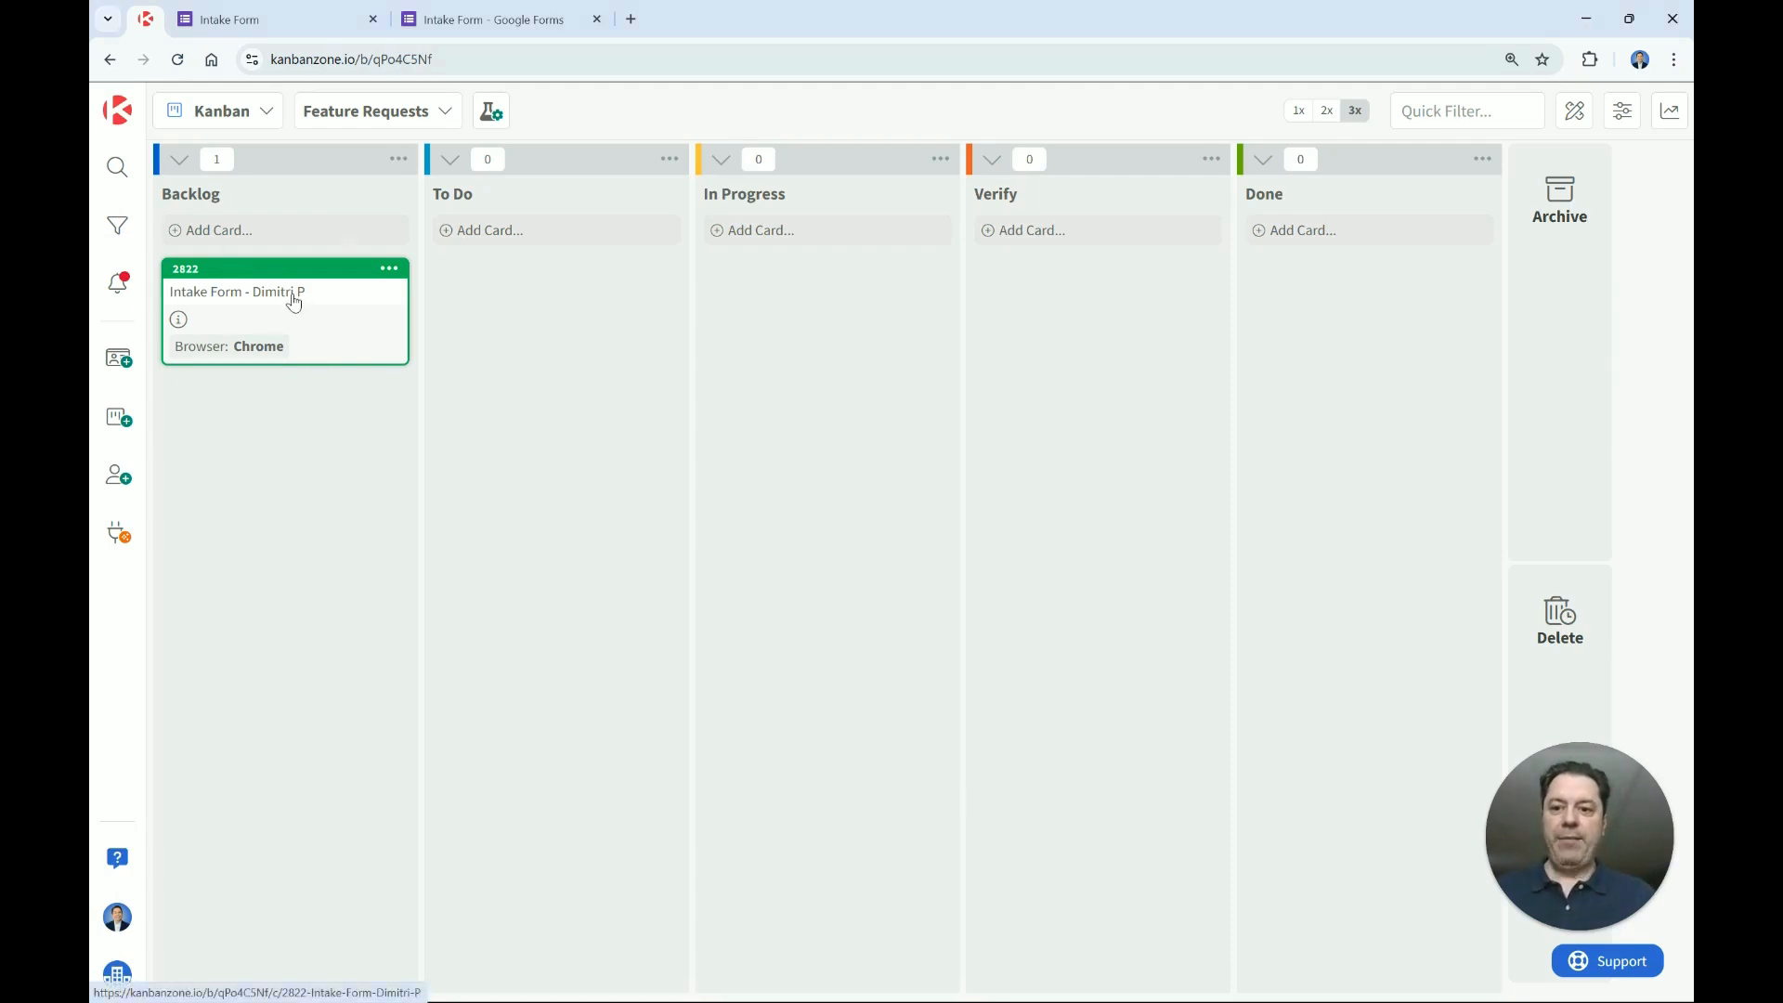
mouse_move(293, 302)
mouse_down()
mouse_move(338, 335)
mouse_move(307, 319)
mouse_up()
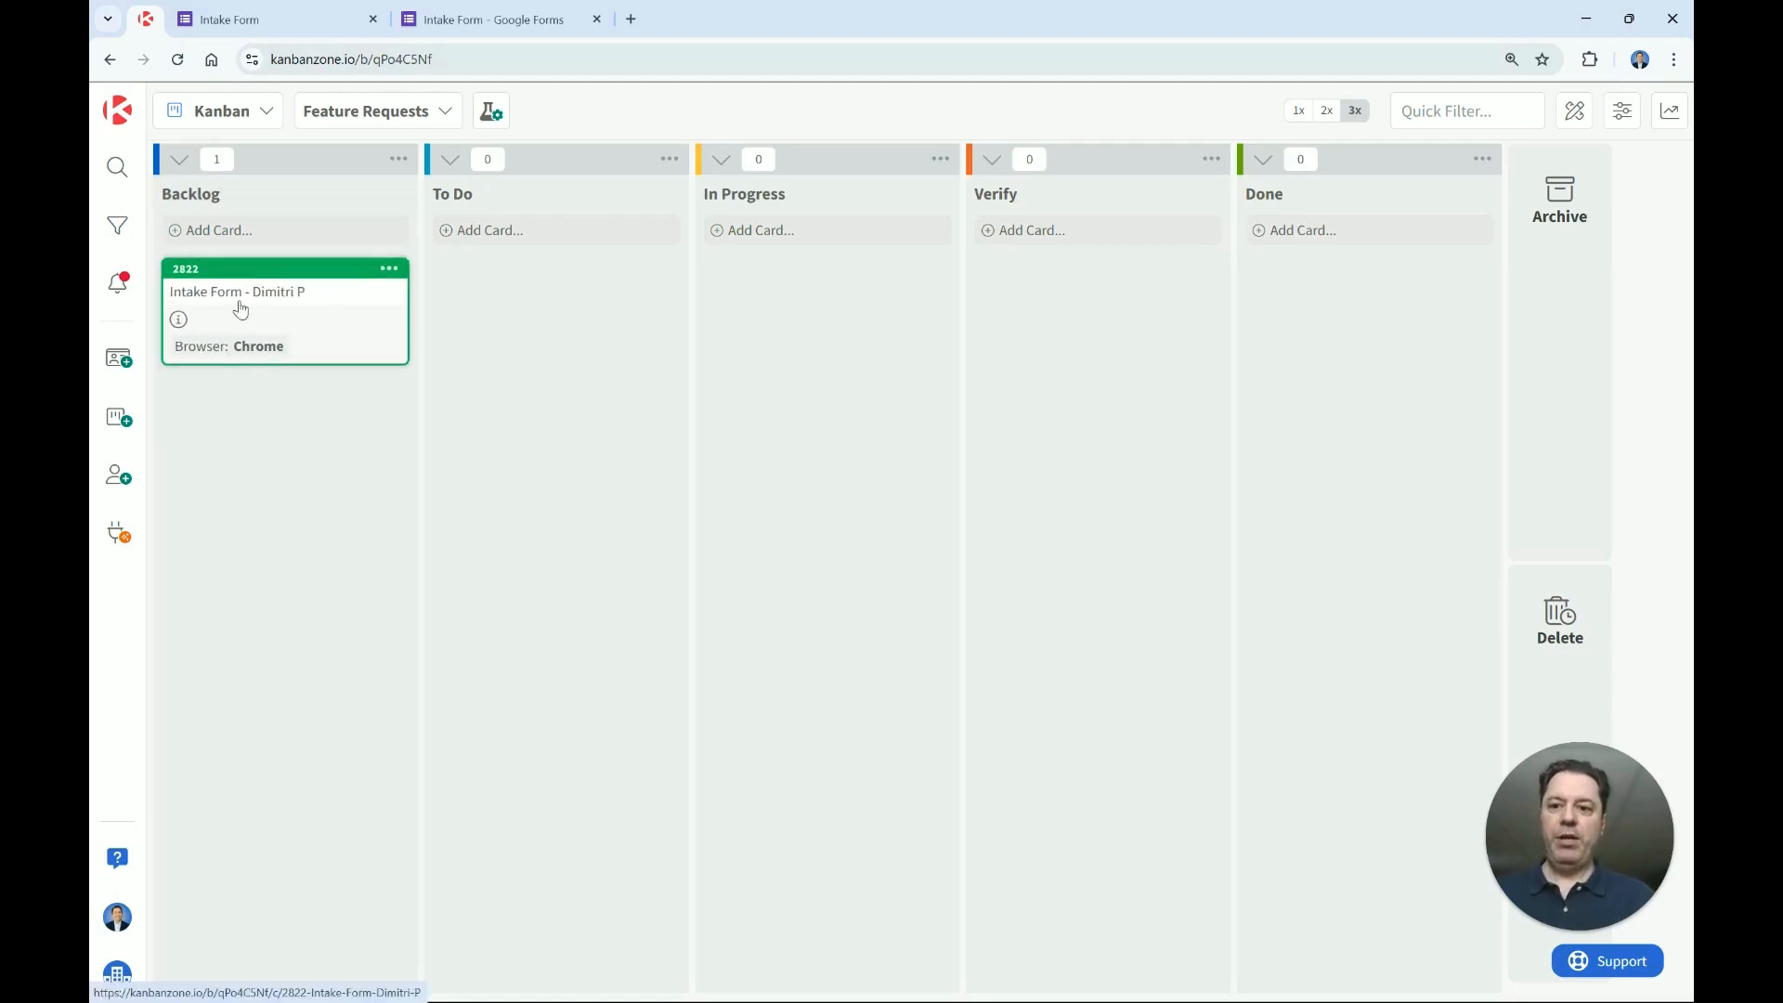
click(305, 304)
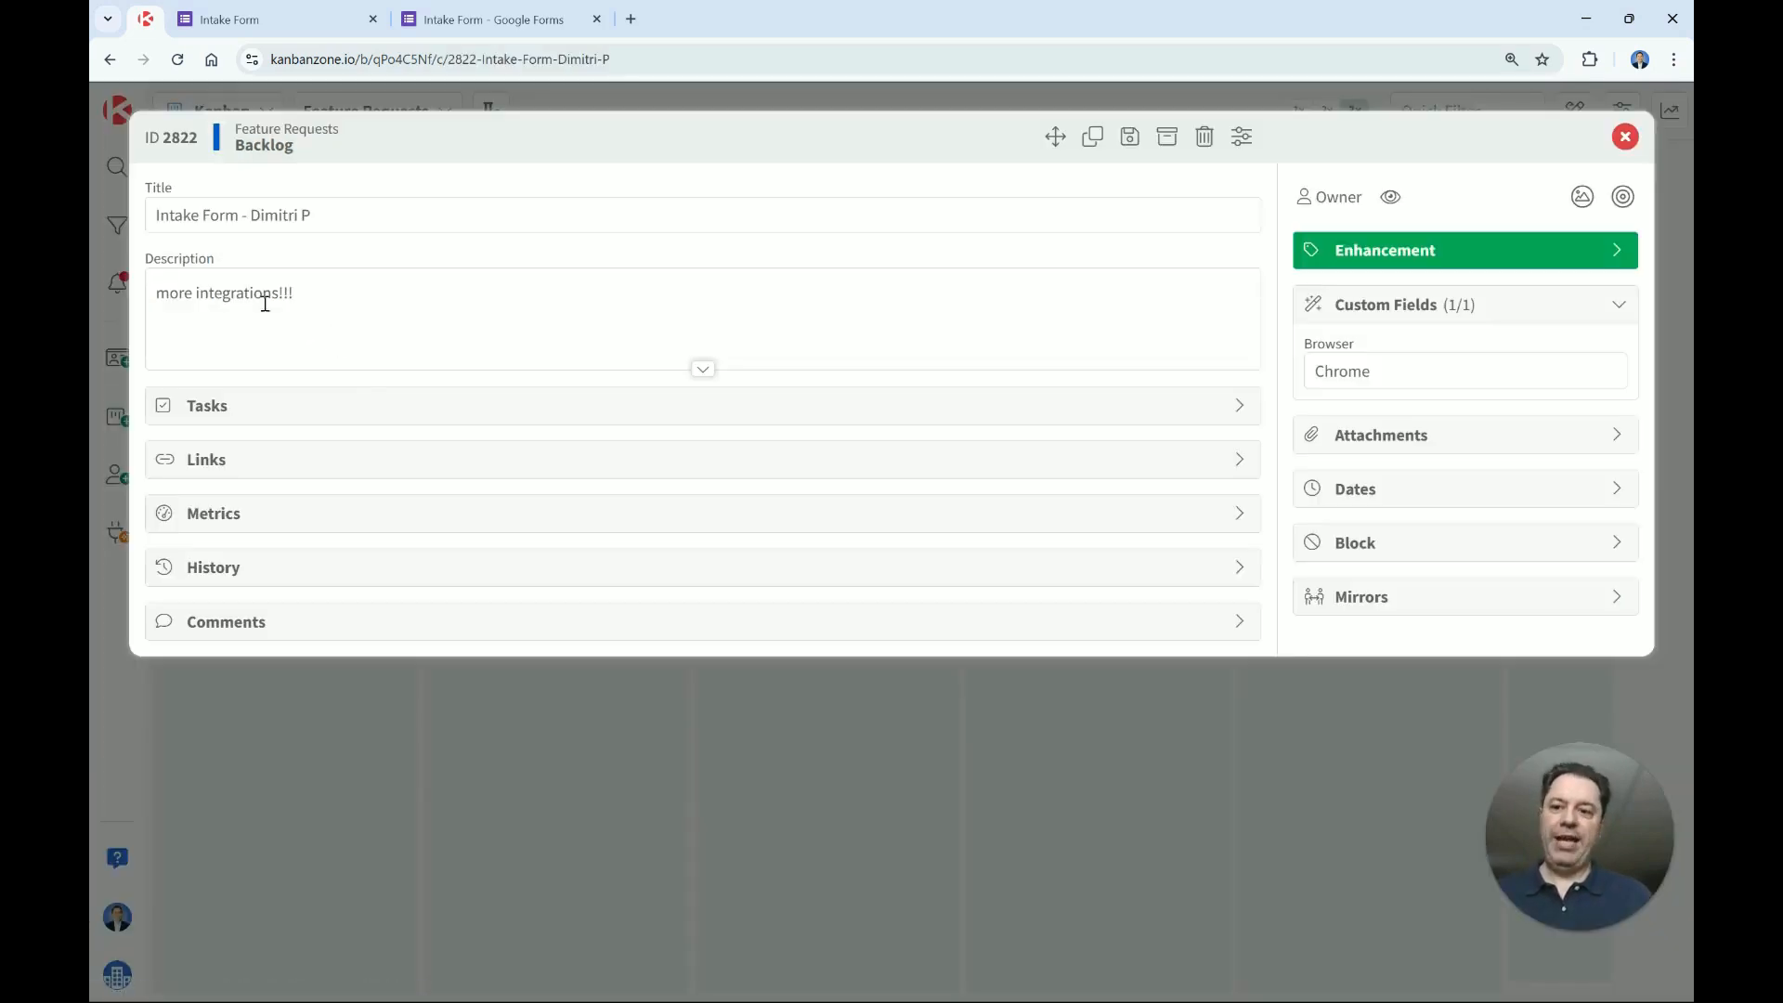
triple_click(186, 326)
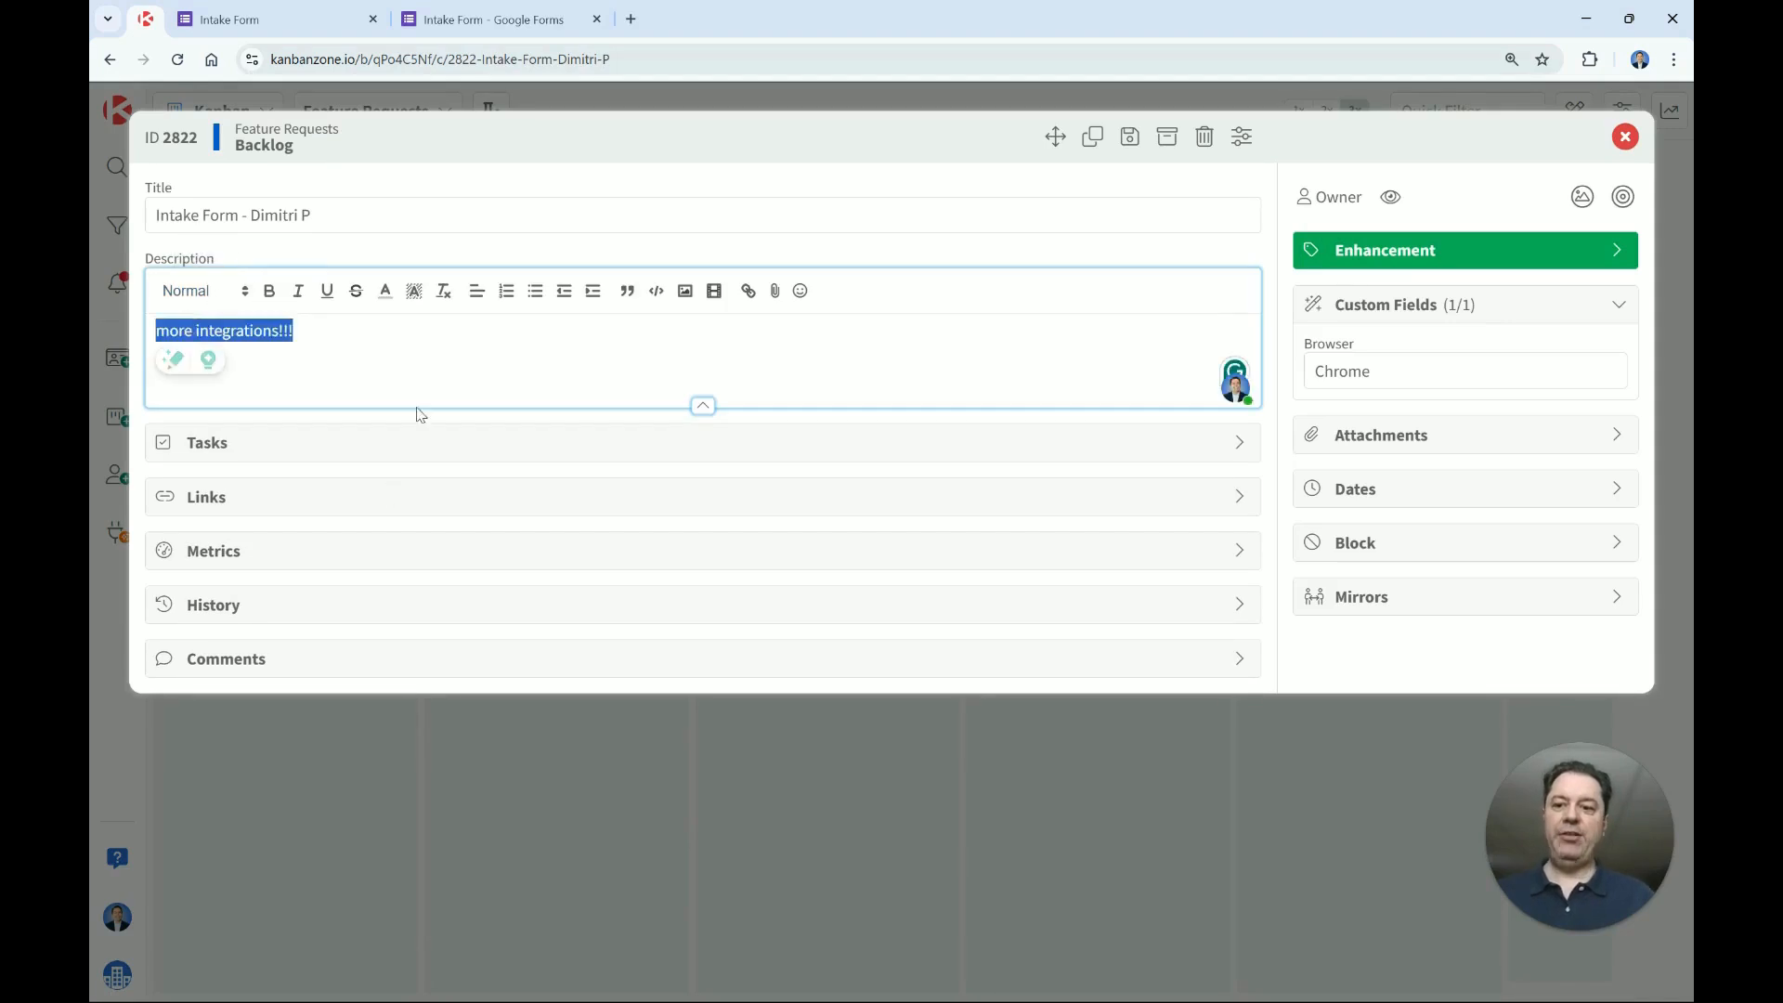
click(342, 339)
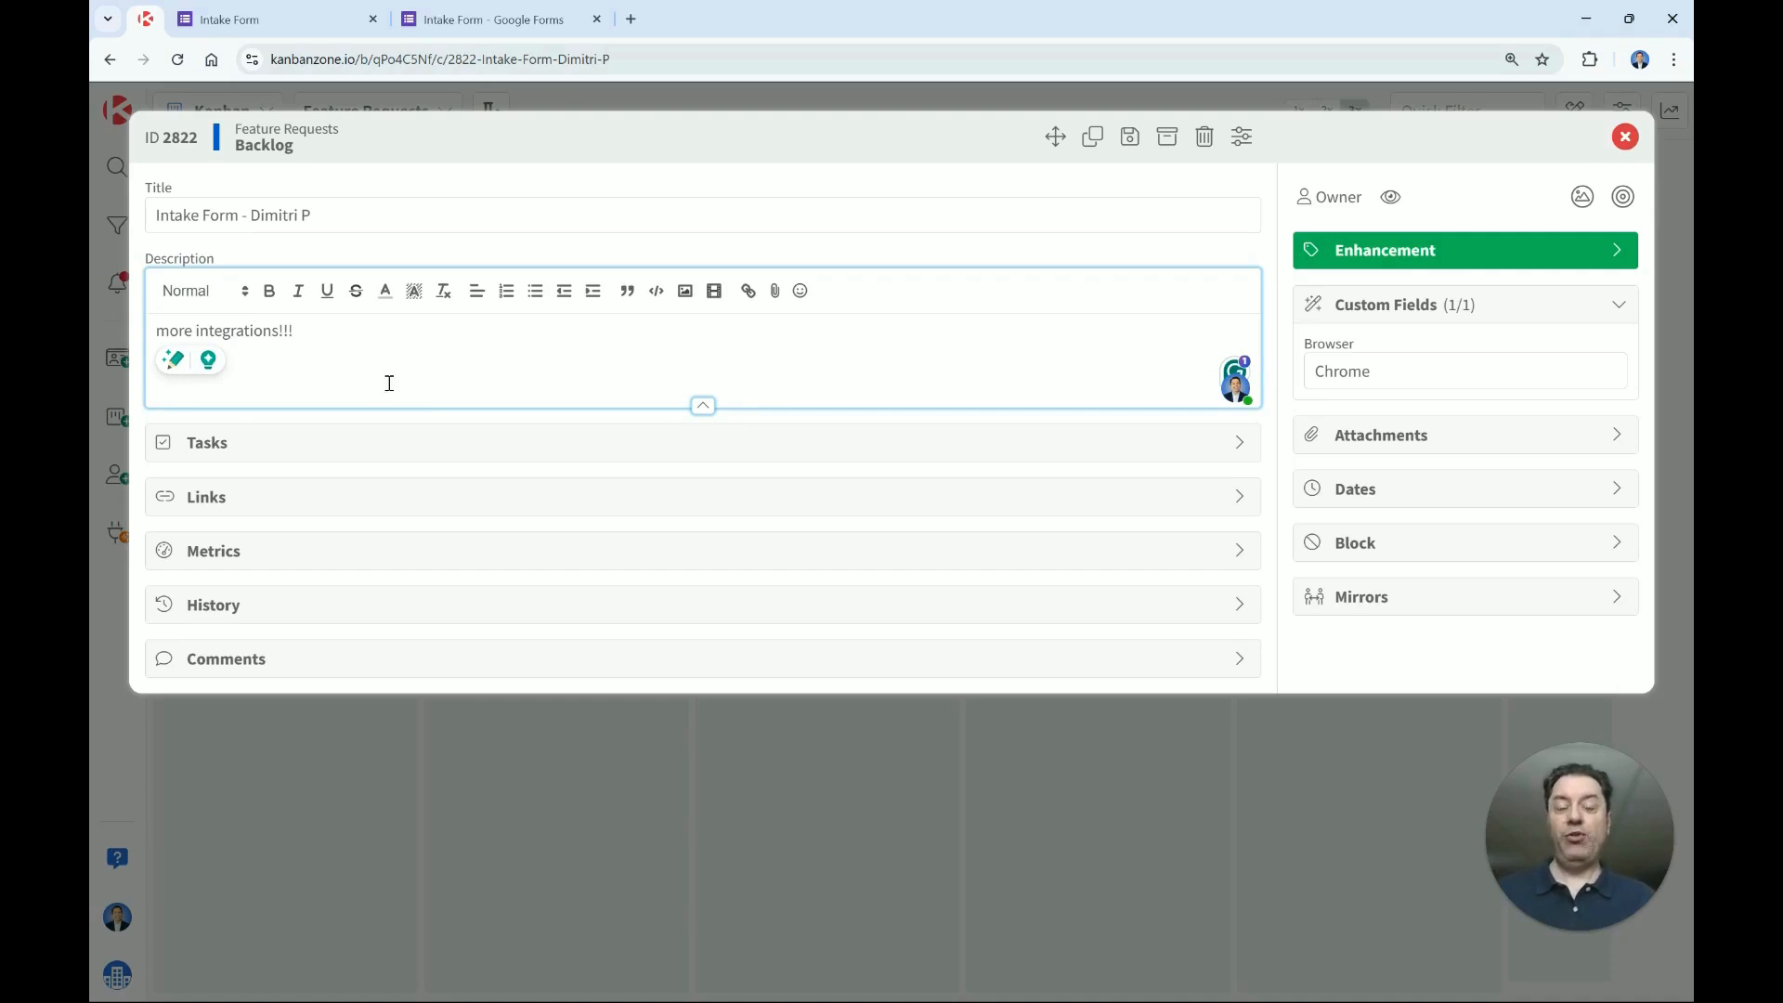
click(1393, 371)
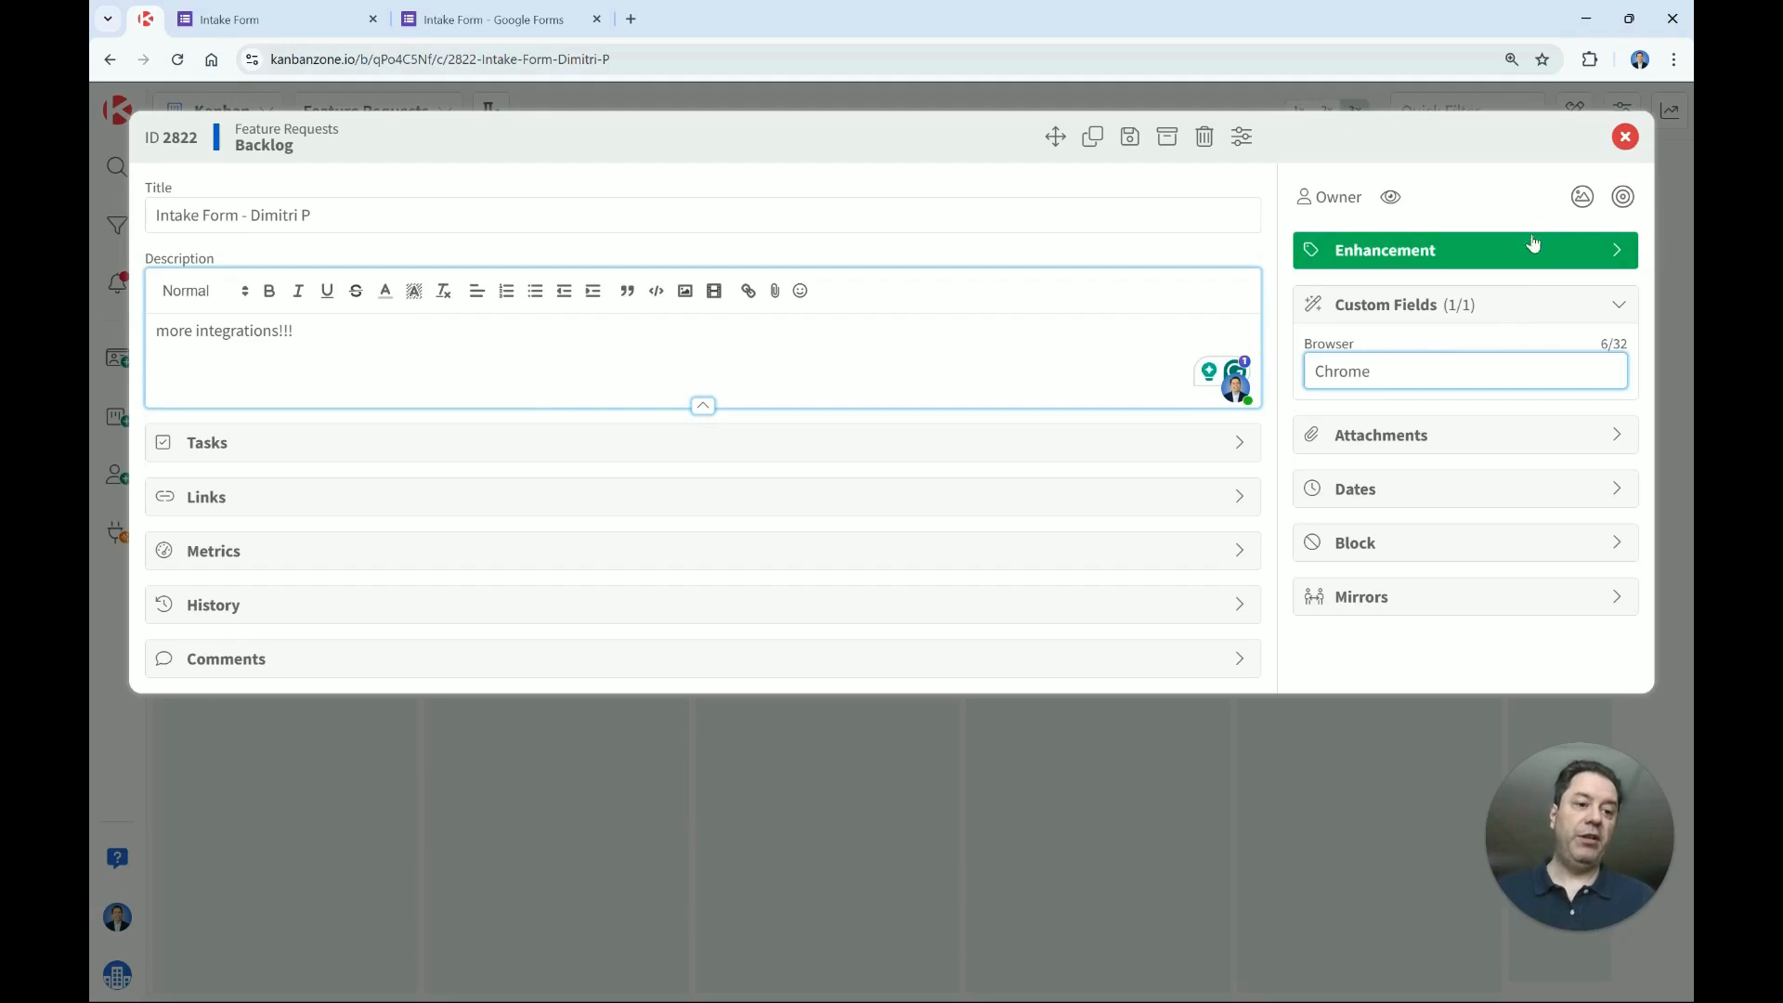
click(1620, 149)
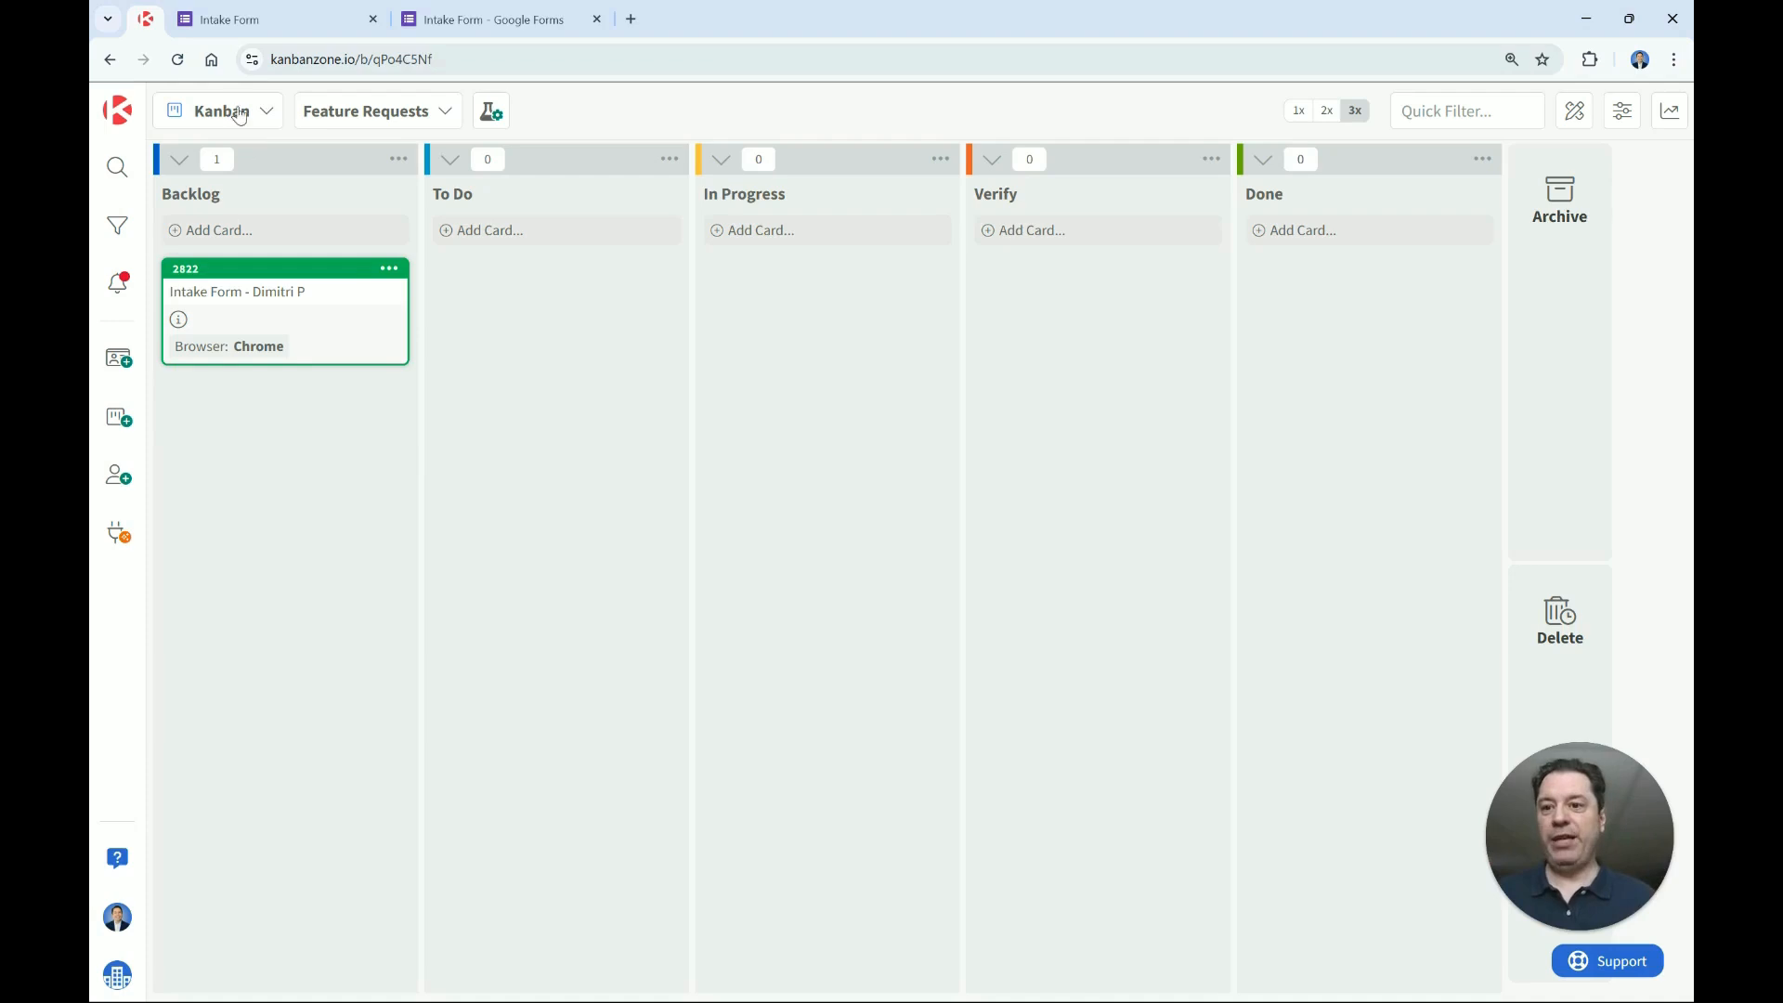
Look at the Intake Form's submission page, and return to Kanban Zone to open the no-code integrations.
click(271, 20)
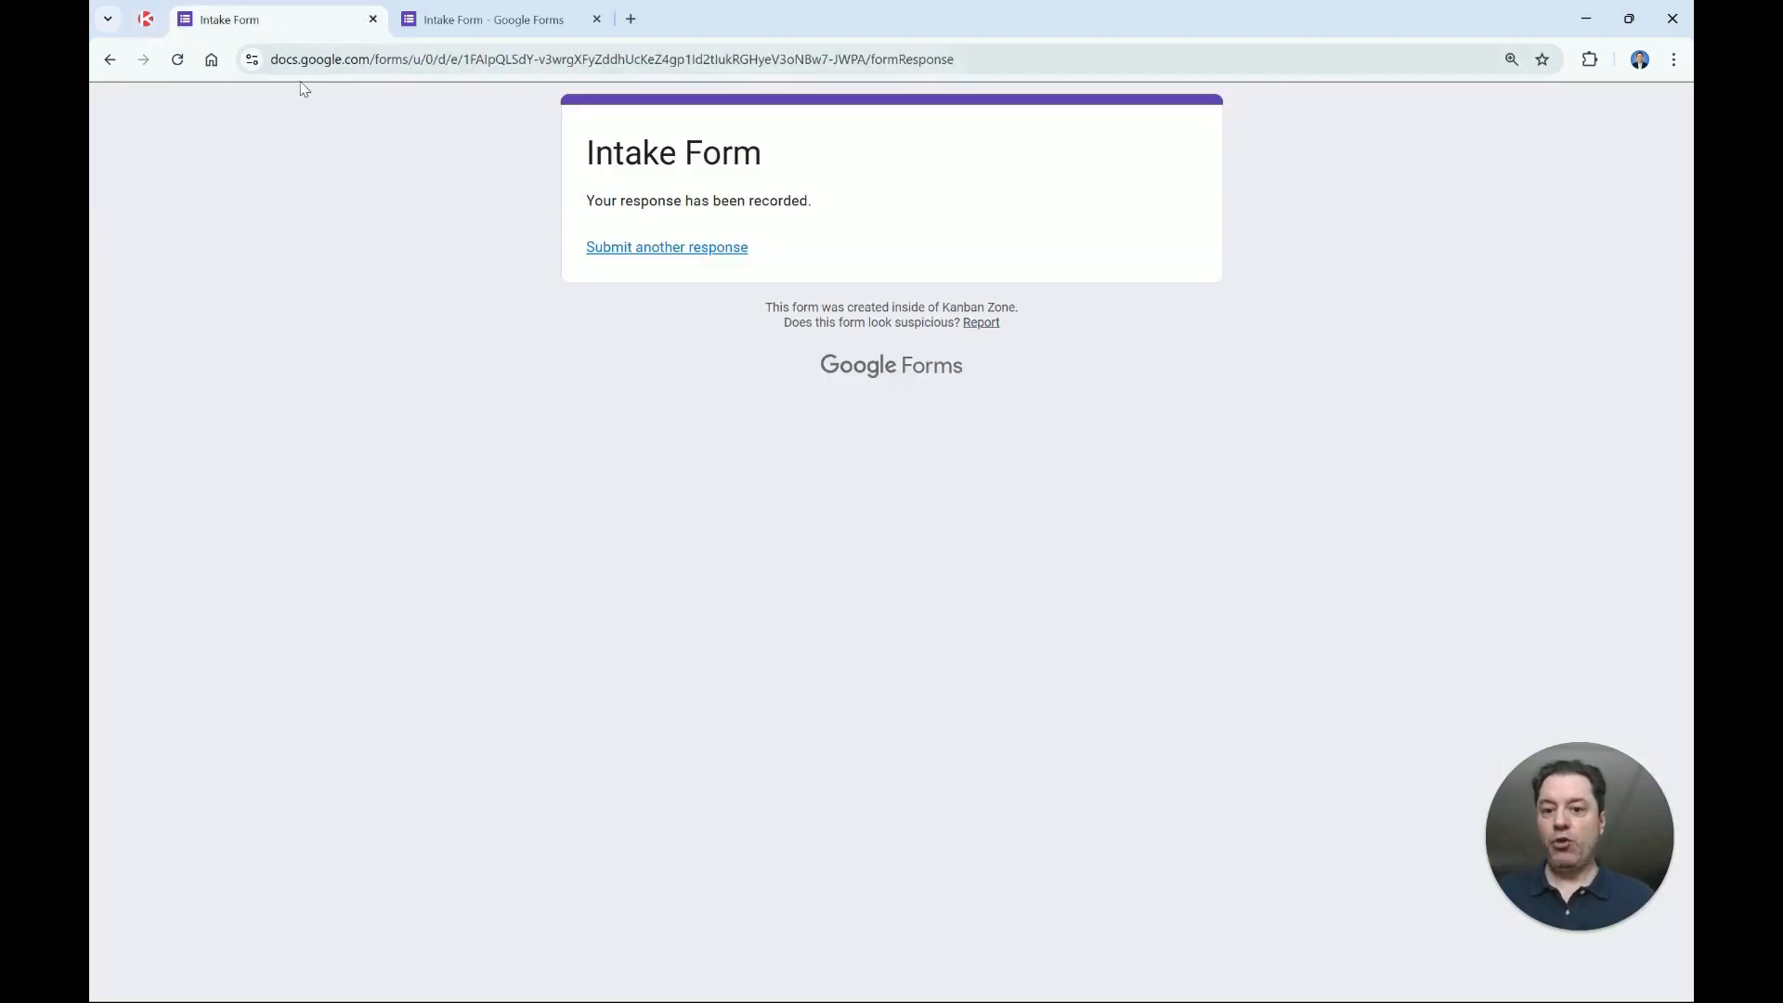
click(145, 19)
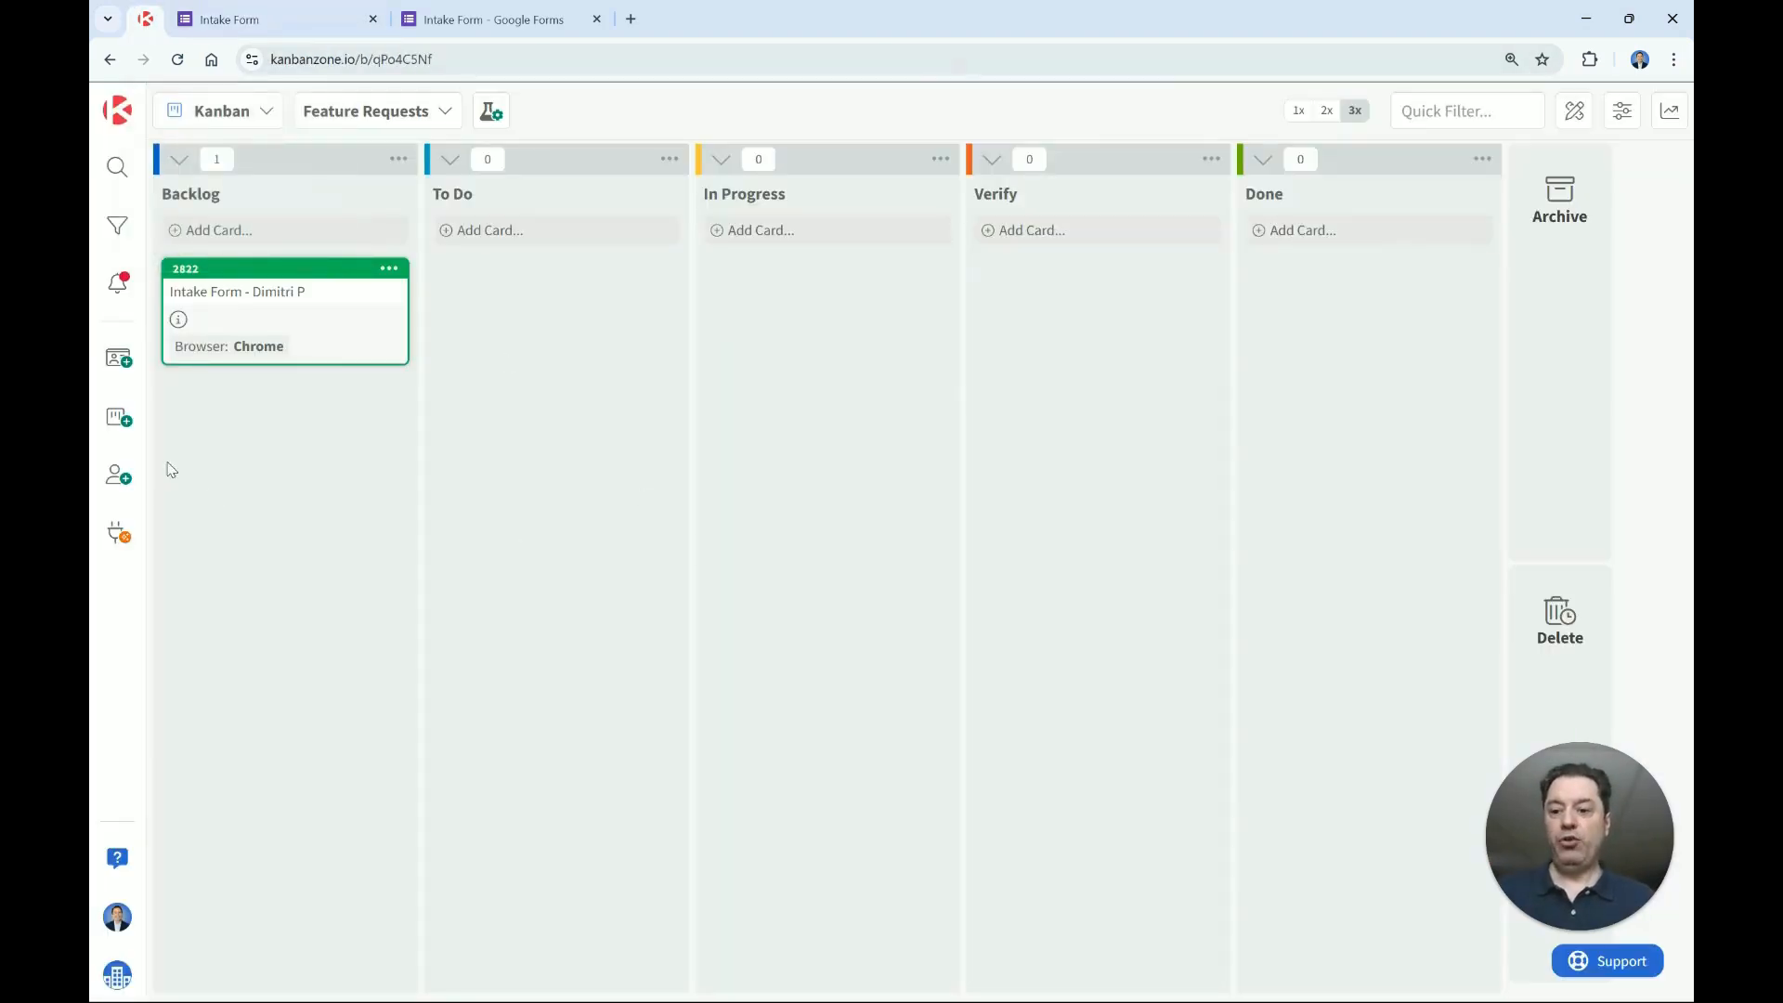
click(118, 533)
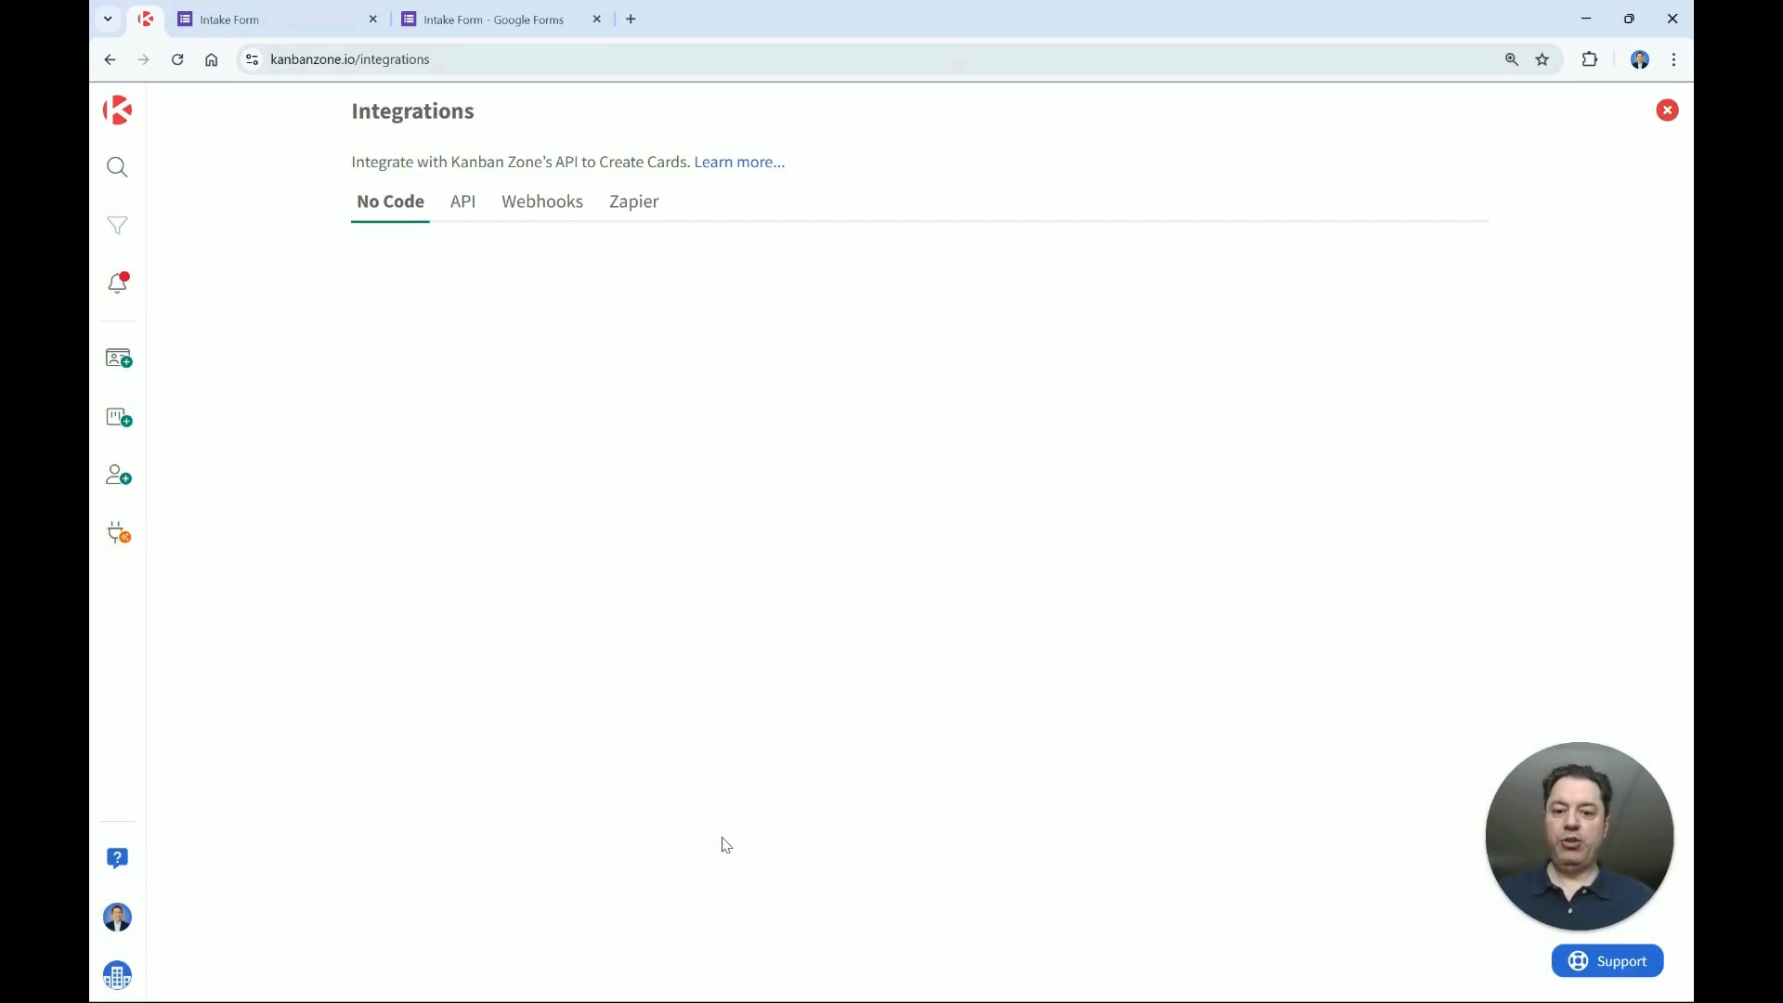